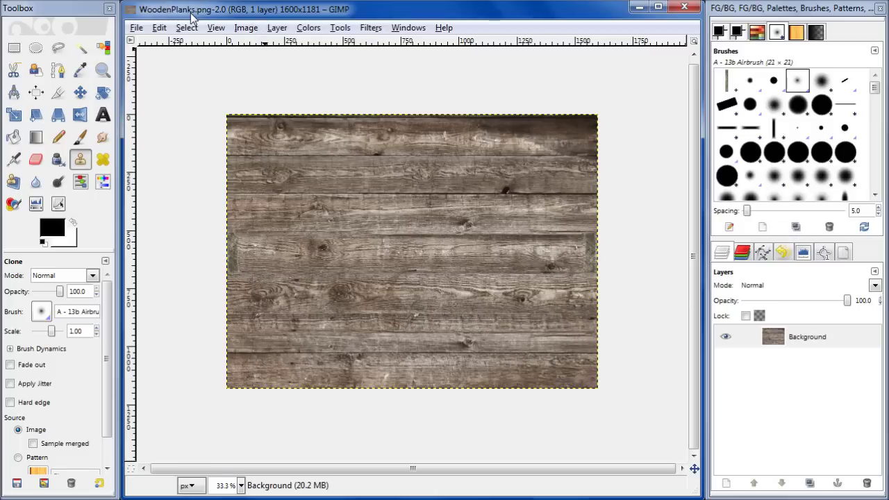
Desaturate the wooden planks image with the shade of gray based on Lightness
left_click(275, 28)
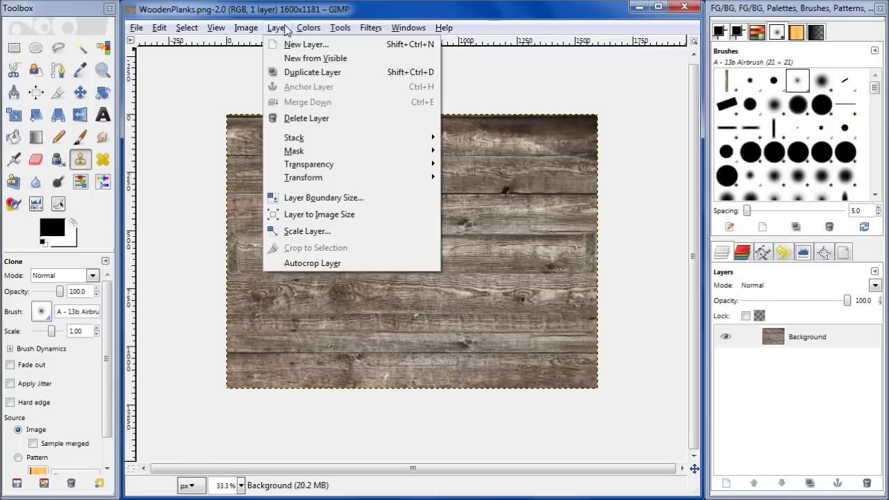
mouse_move(306, 28)
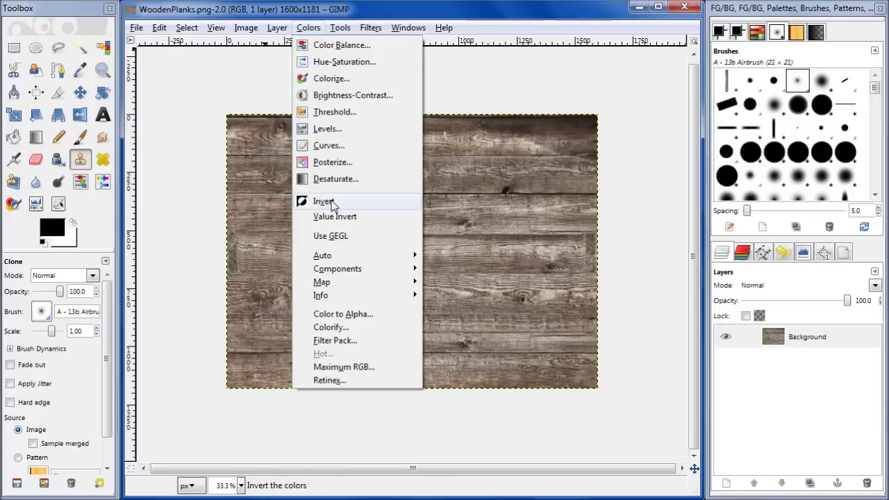
left_click(346, 180)
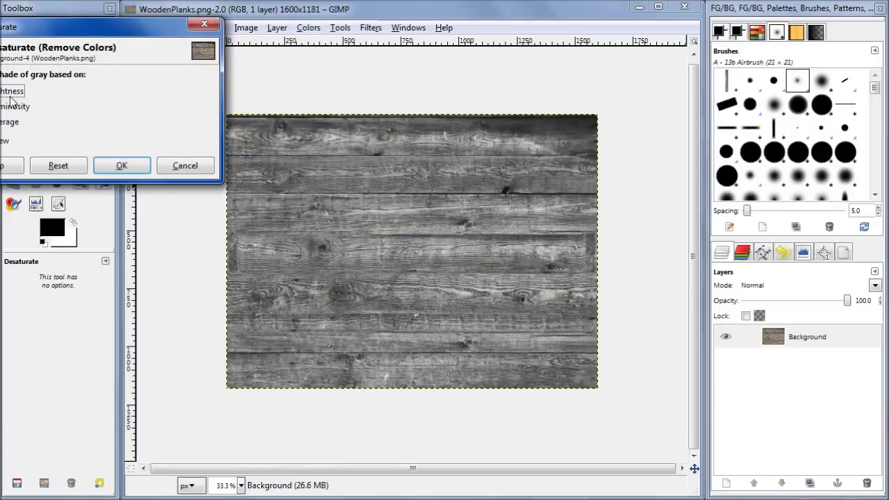
key("Down")
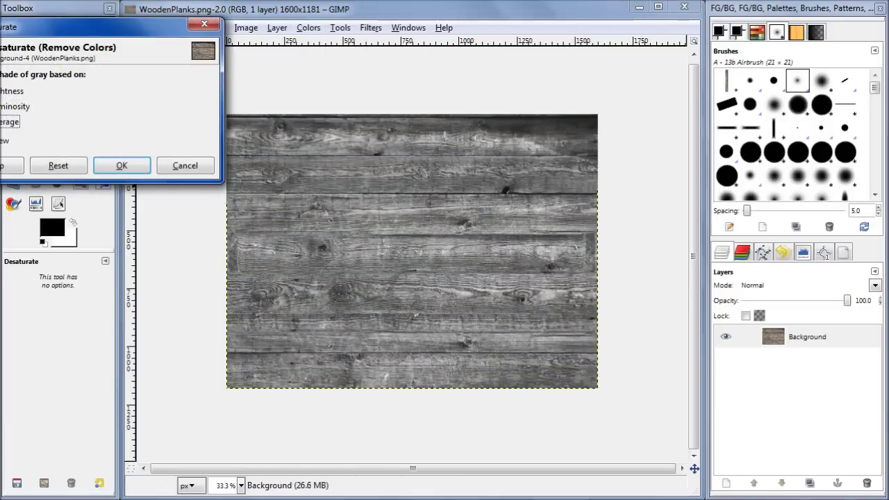
key("Up")
key("Up")
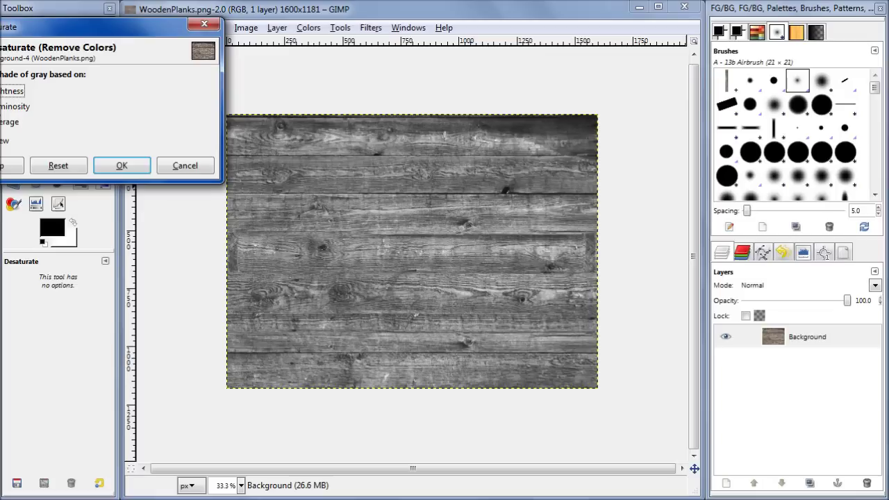
left_click(121, 165)
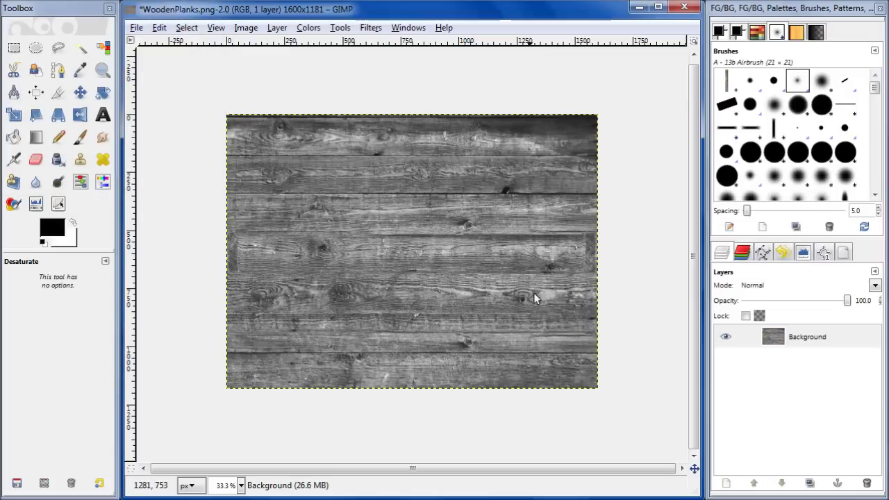
Adjust the image's Levels, setting the input black point to 18 and the midtone gamma to 0.98
left_click(334, 31)
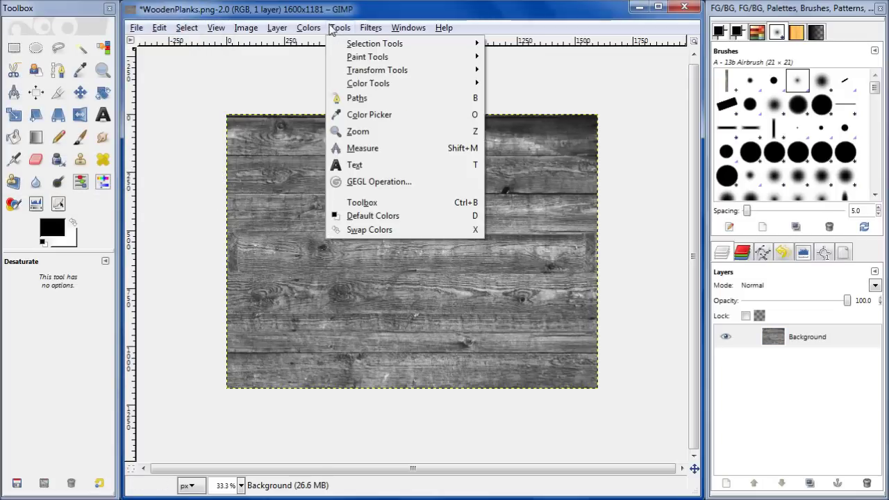
mouse_move(316, 28)
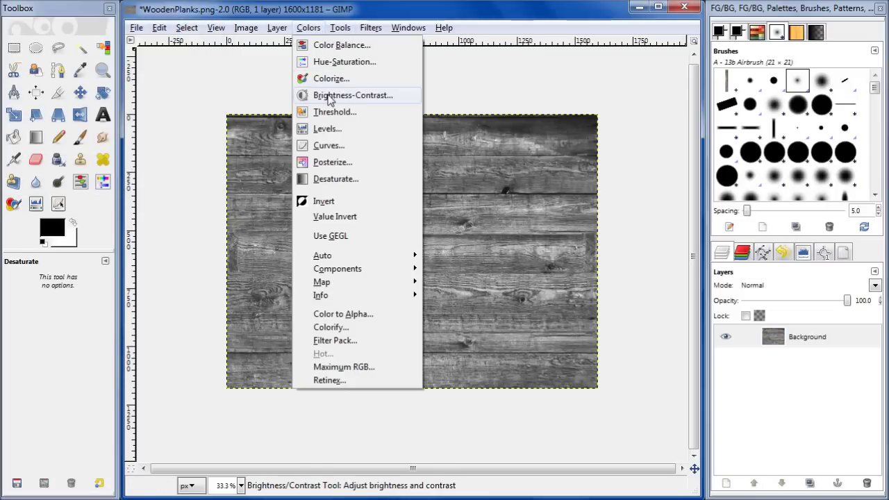
left_click(329, 129)
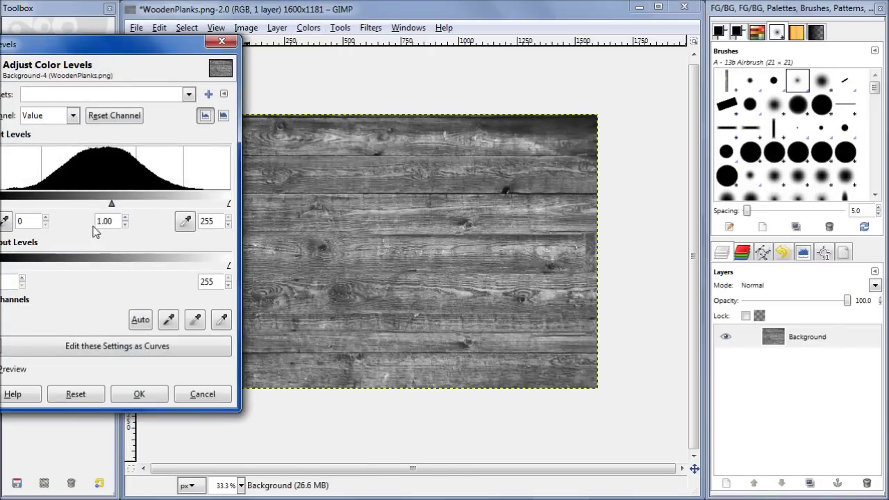
mouse_move(111, 204)
left_mouse_down()
mouse_move(123, 204)
mouse_move(113, 205)
left_mouse_up()
left_click_drag(2, 204, 13, 207)
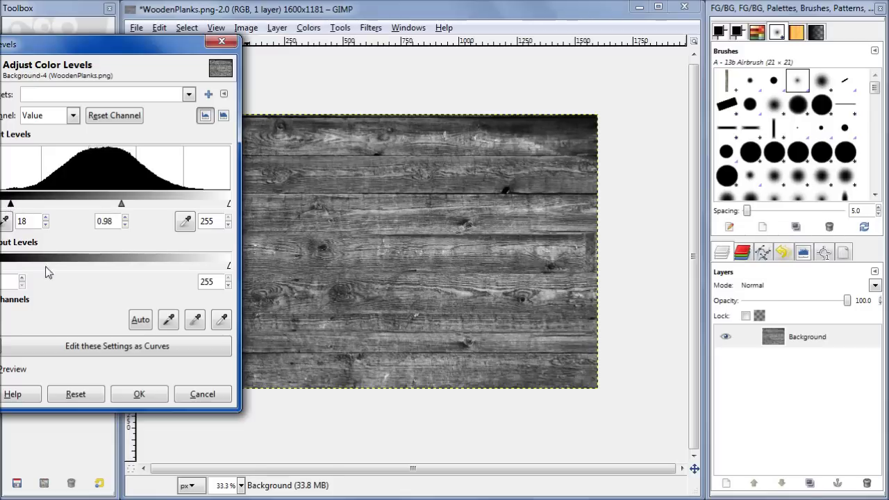
left_click(139, 394)
Save a copy of the image over WoodenPlanks_bump.png in the textures folder, keeping the existing PNG options
left_click(137, 27)
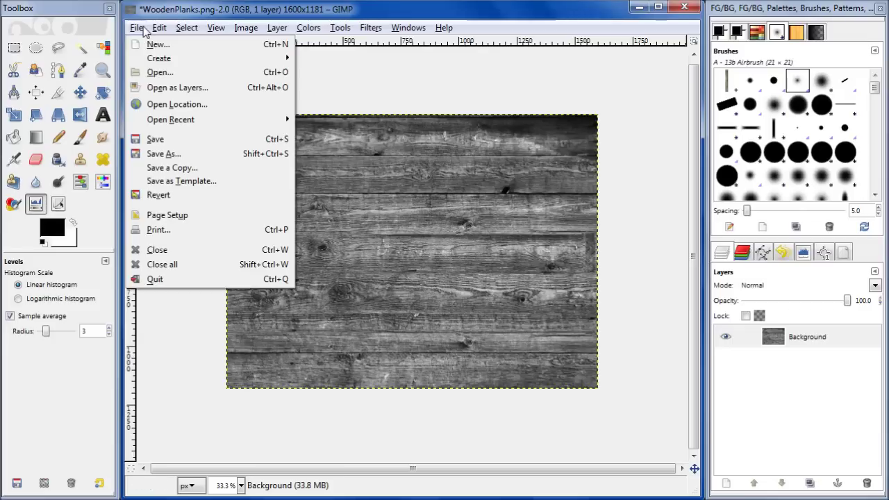
left_click(166, 168)
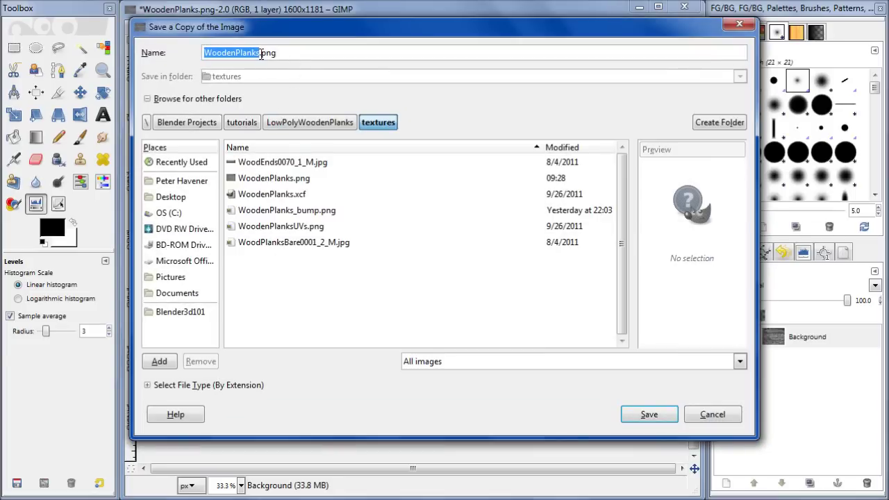
left_click(269, 211)
left_click(647, 415)
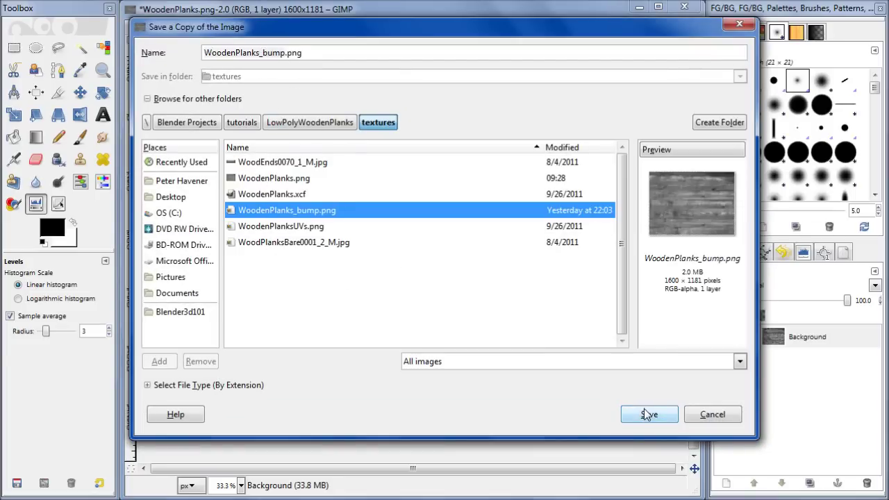
left_click(500, 296)
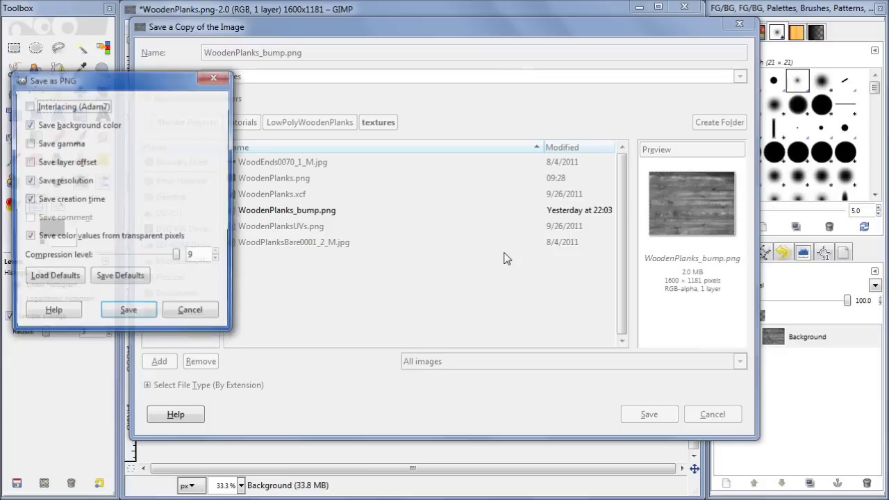
left_click(127, 312)
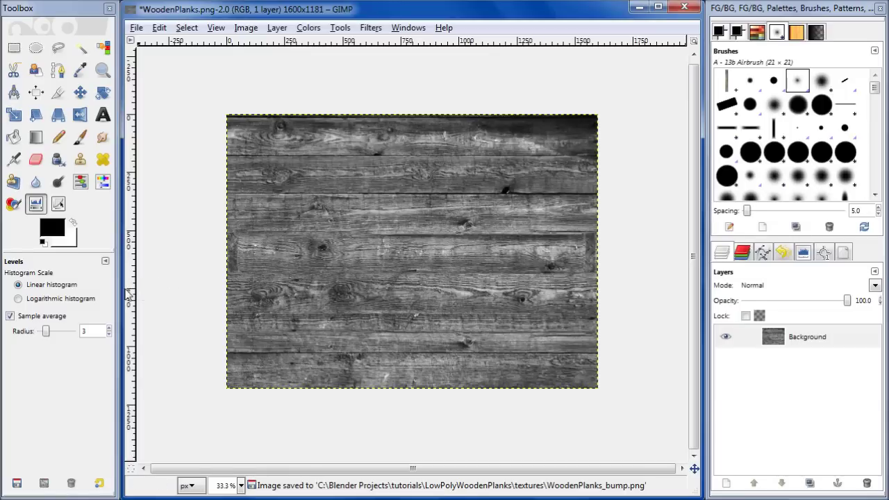
Invert the image's colors and use Levels to darken the midtones to about 0.23 and strengthen the contrast
left_click(308, 28)
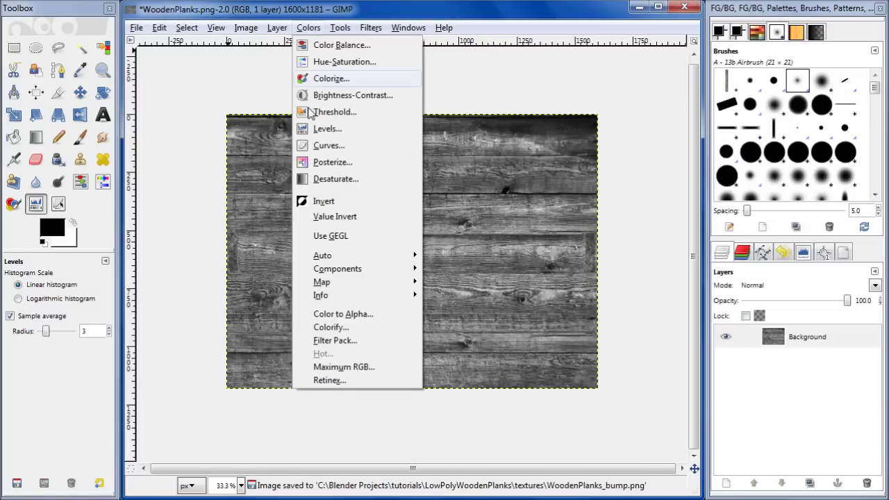
left_click(329, 201)
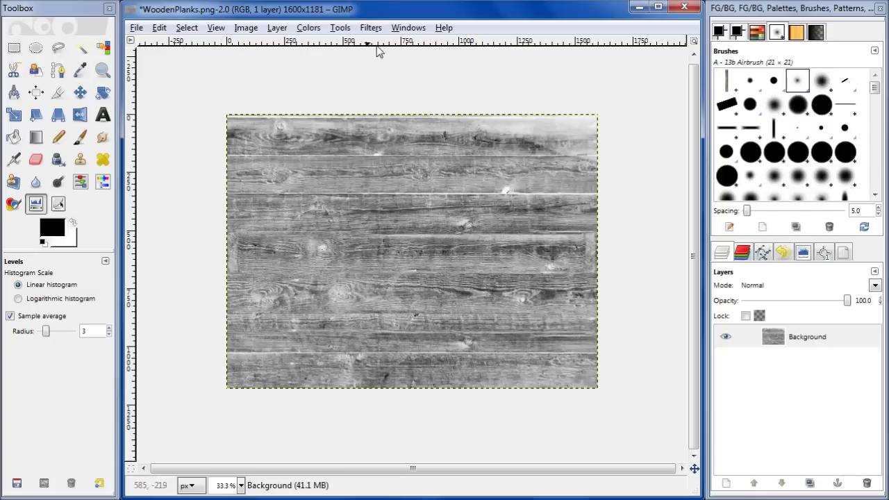
left_click(335, 28)
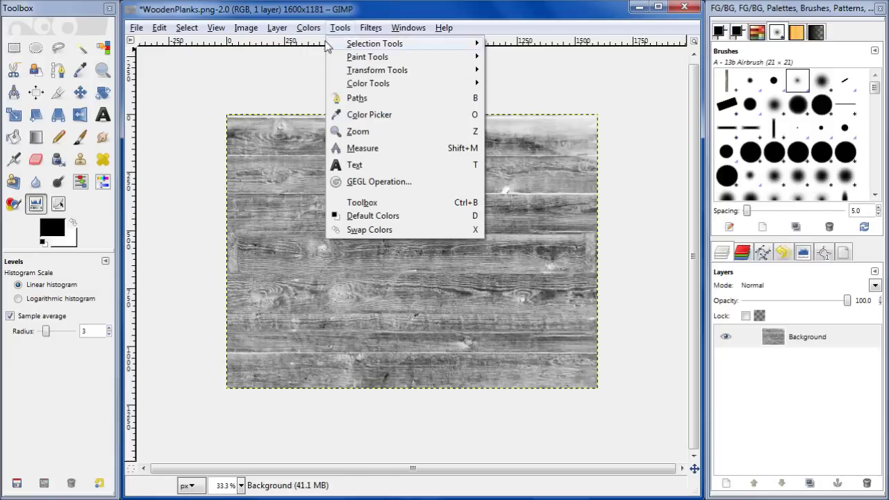
mouse_move(309, 28)
left_click(326, 129)
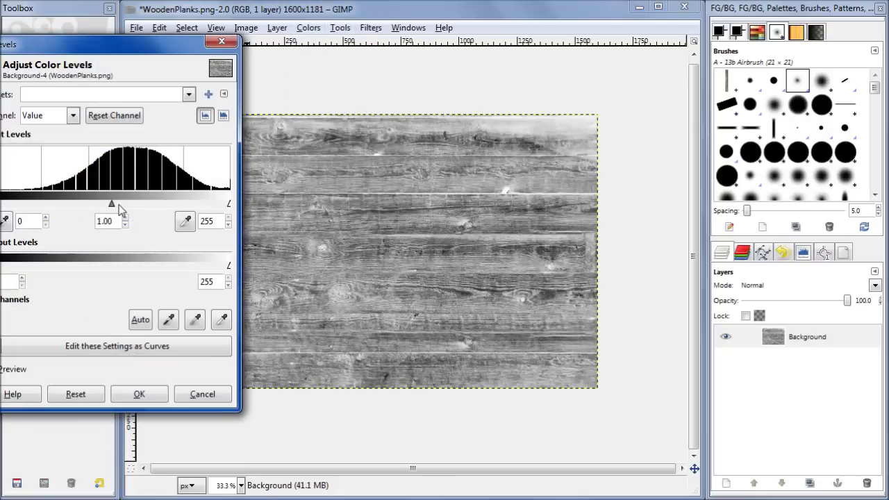
left_click_drag(109, 206, 188, 209)
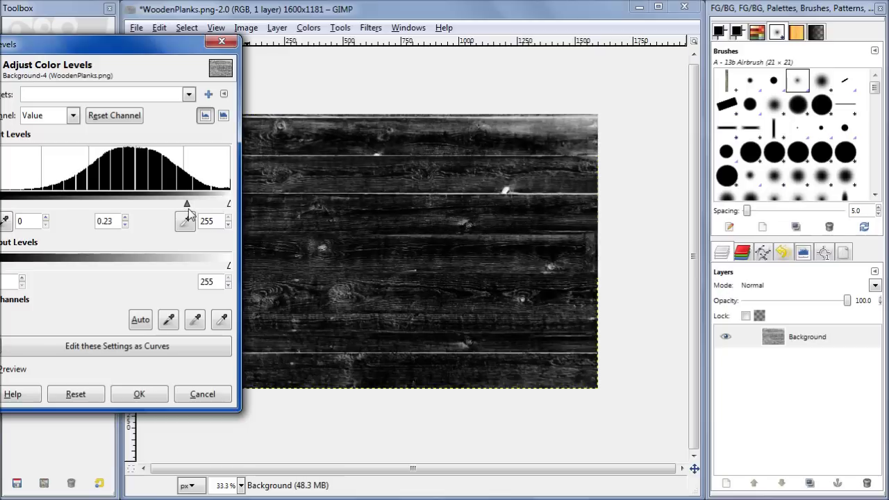
mouse_move(6, 209)
left_mouse_down()
mouse_move(32, 208)
mouse_move(0, 208)
left_mouse_up()
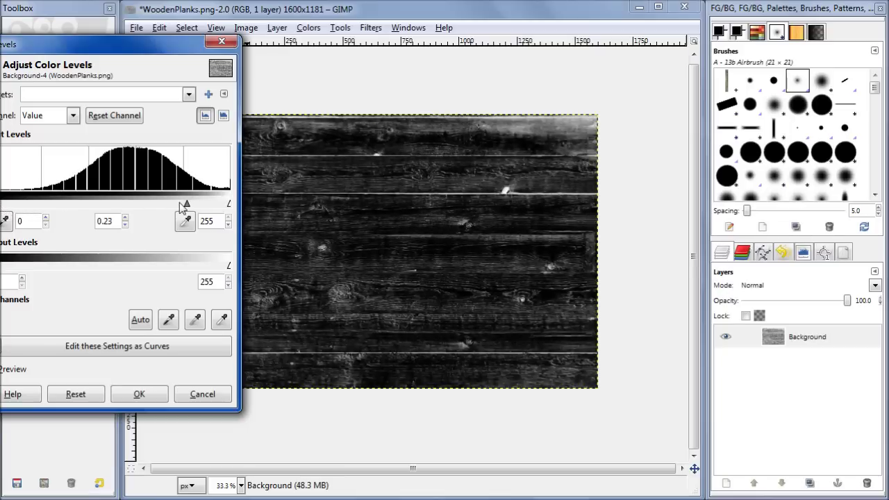
mouse_move(184, 206)
left_mouse_down()
mouse_move(176, 202)
mouse_move(226, 210)
mouse_move(173, 204)
mouse_move(211, 204)
left_mouse_up()
mouse_move(228, 267)
left_mouse_down()
mouse_move(184, 268)
mouse_move(230, 267)
left_mouse_up()
left_click(158, 398)
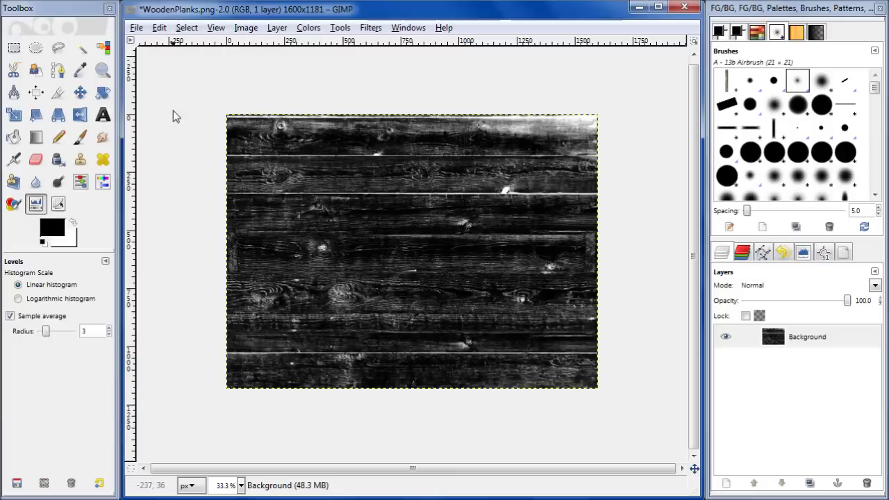
Save the image as WoodenPlanks_spec.png in the textures folder, keeping the existing PNG options
left_click(136, 28)
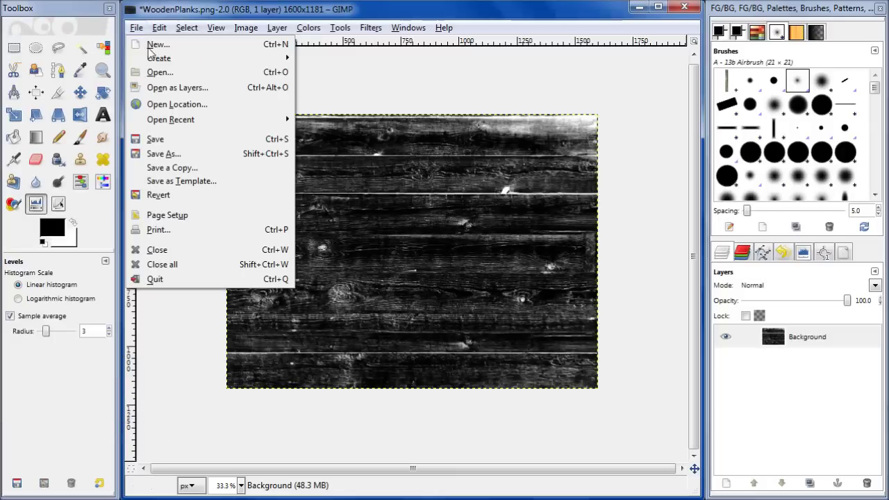
left_click(178, 155)
left_click(258, 55)
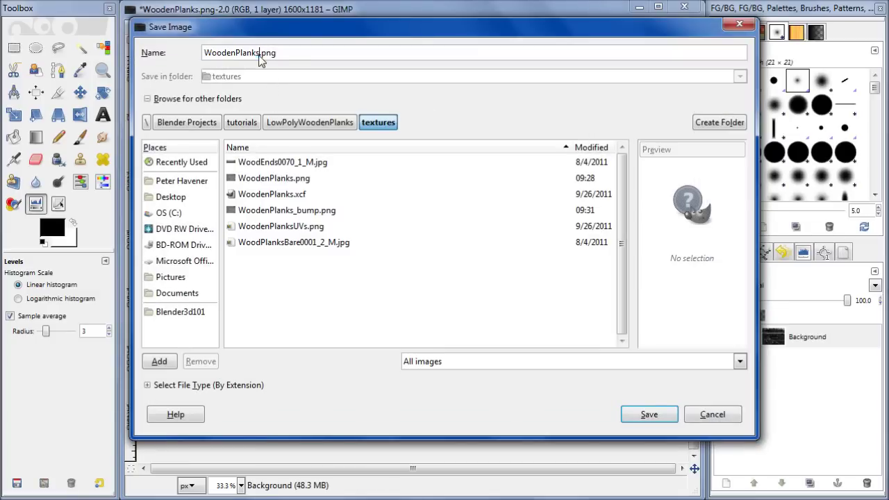
type("_spec")
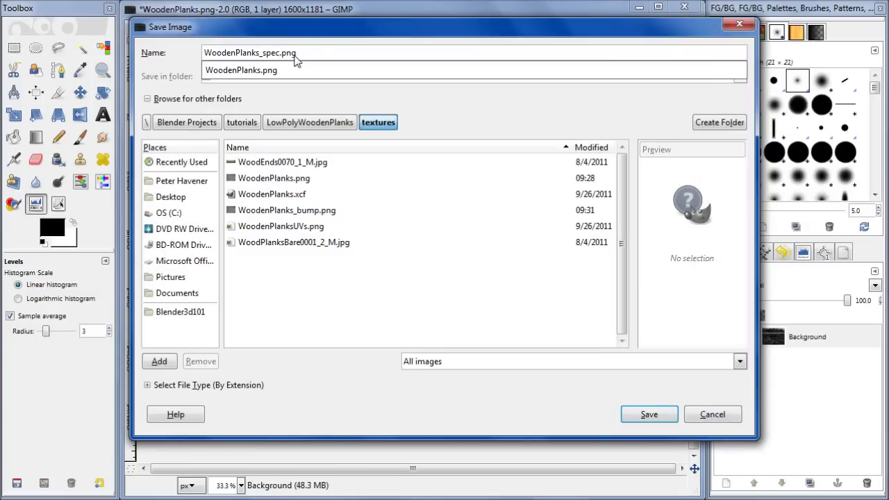
key("Return")
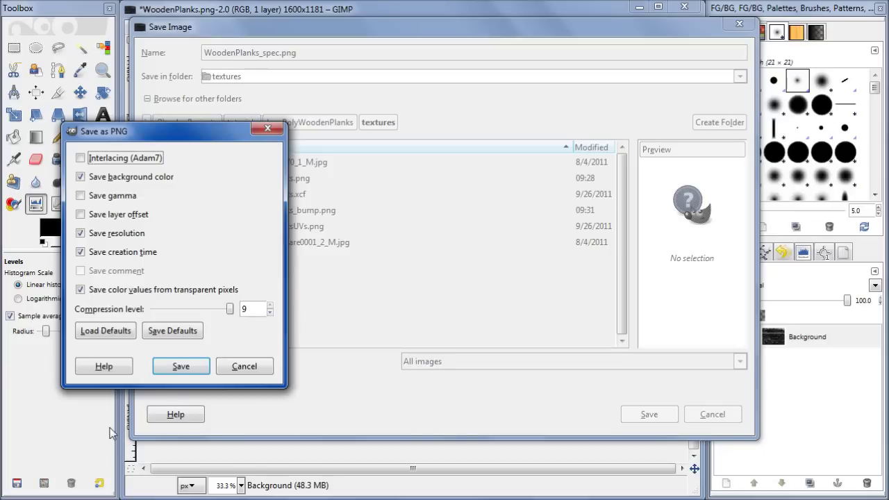
left_click(180, 366)
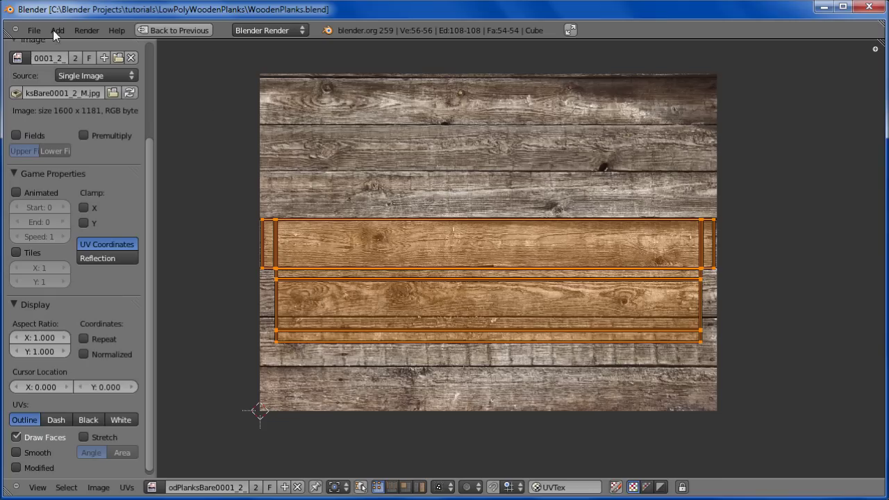
Switch to Blender and return from the maximized image editor to the split UV Editing layout
left_click(173, 29)
left_click(166, 30)
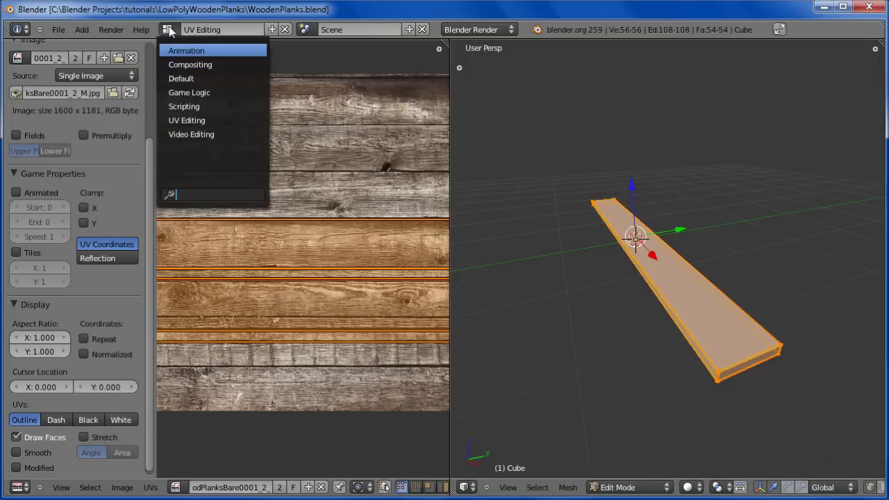
left_click(170, 33)
left_click(168, 30)
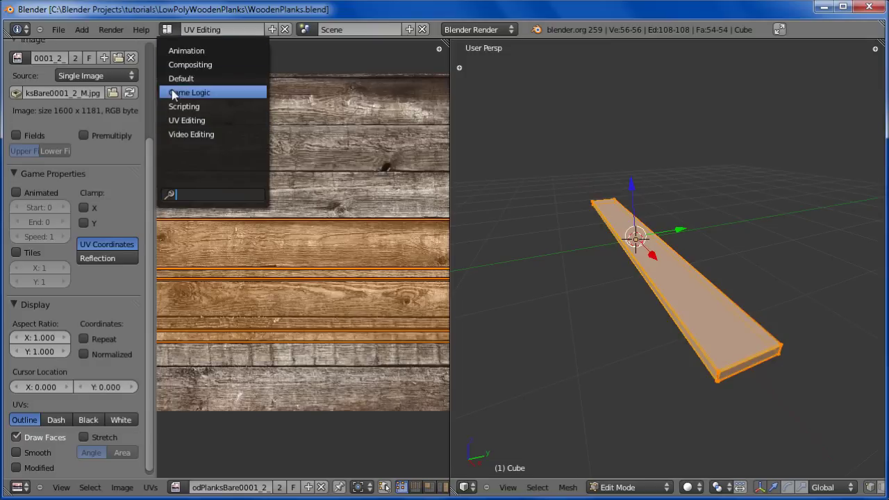
Unlink the current image from the UV editor and open WoodenPlanks.png from the textures folder in its place
left_click(321, 487)
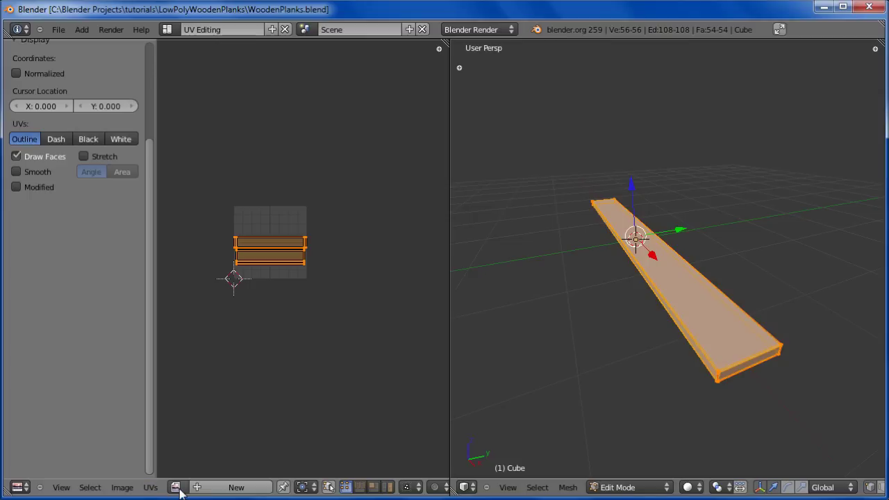
left_click(134, 487)
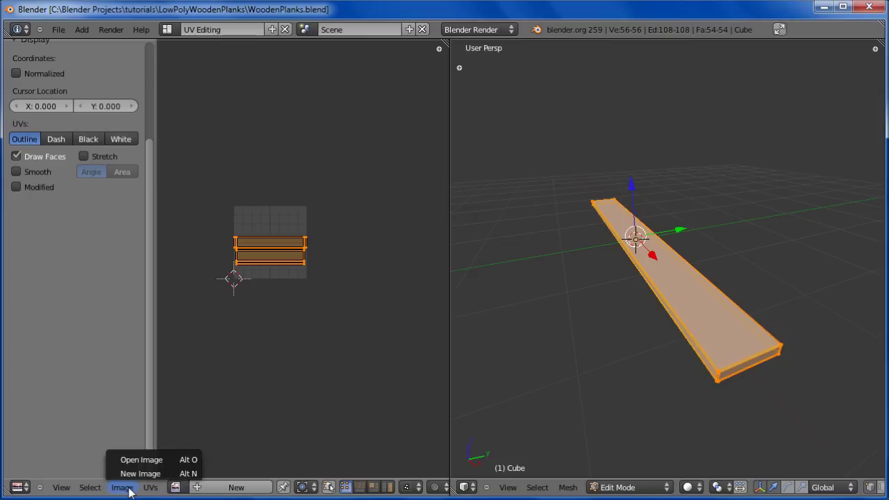
left_click(144, 456)
left_click(207, 121)
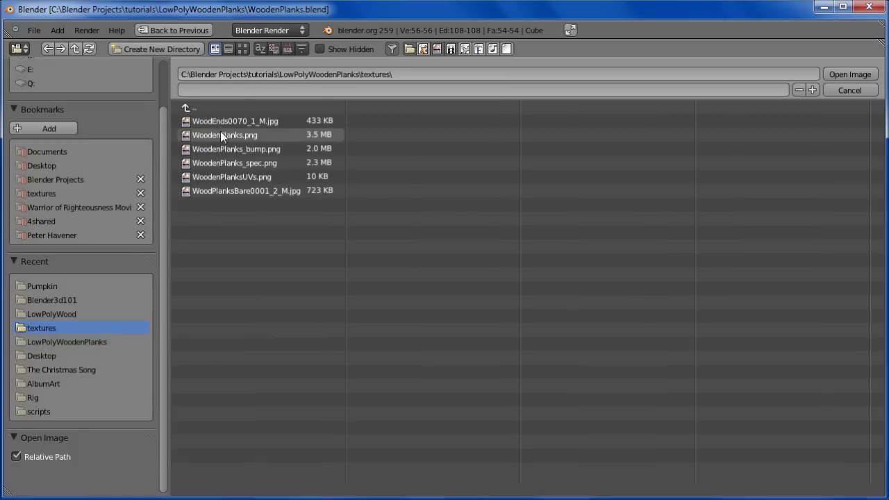
left_click(224, 134)
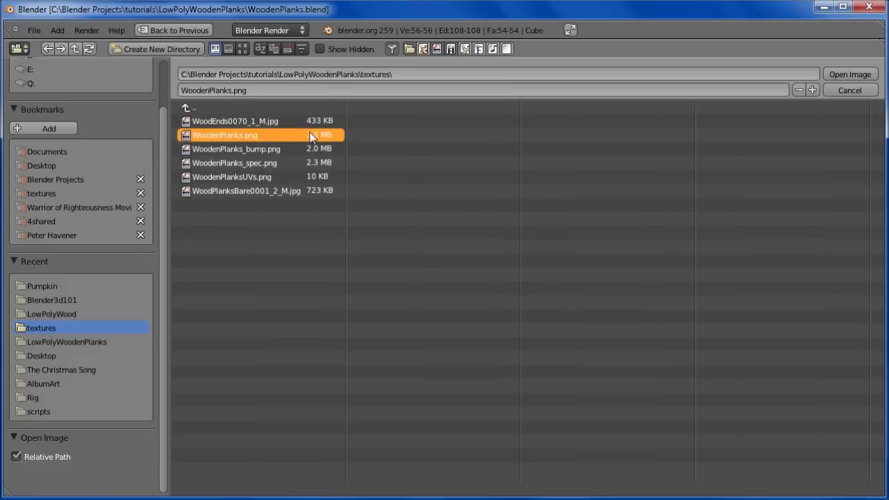
left_click(829, 74)
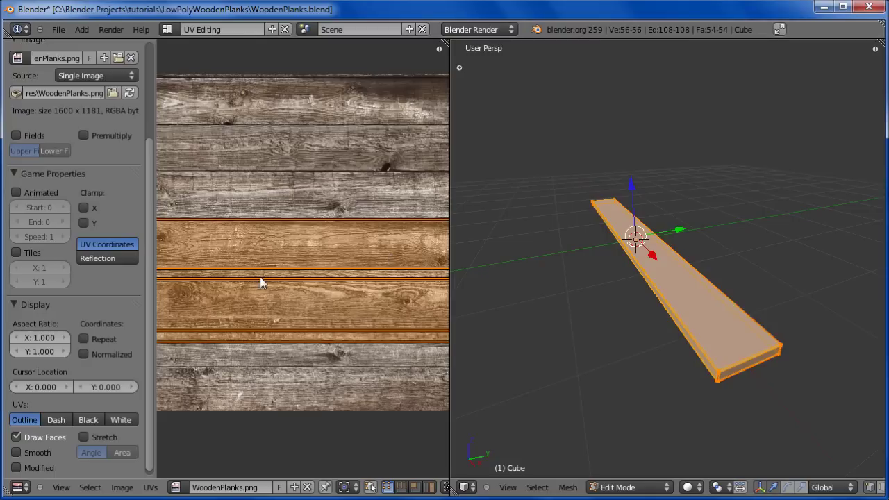
scroll(283, 278, "down", 1)
scroll(282, 264, "up", 1)
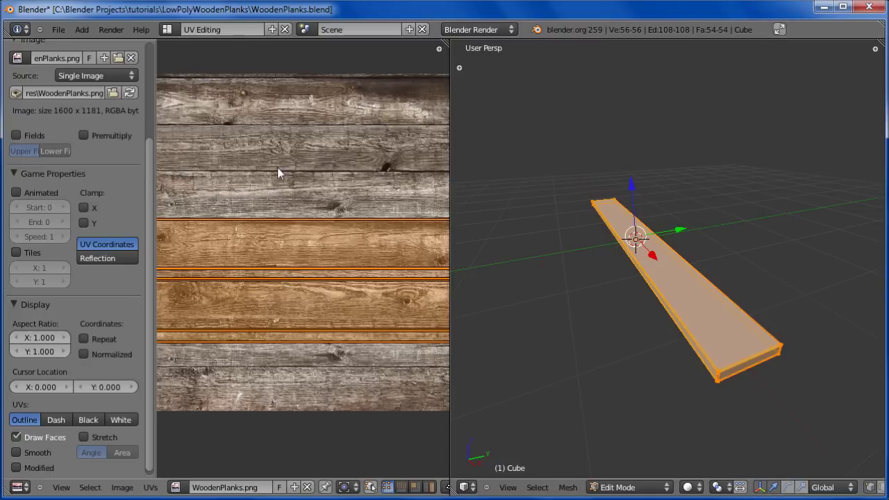
Switch to the Default screen layout and display the plank with Textured viewport shading in Object Mode
left_click(173, 29)
left_click(179, 79)
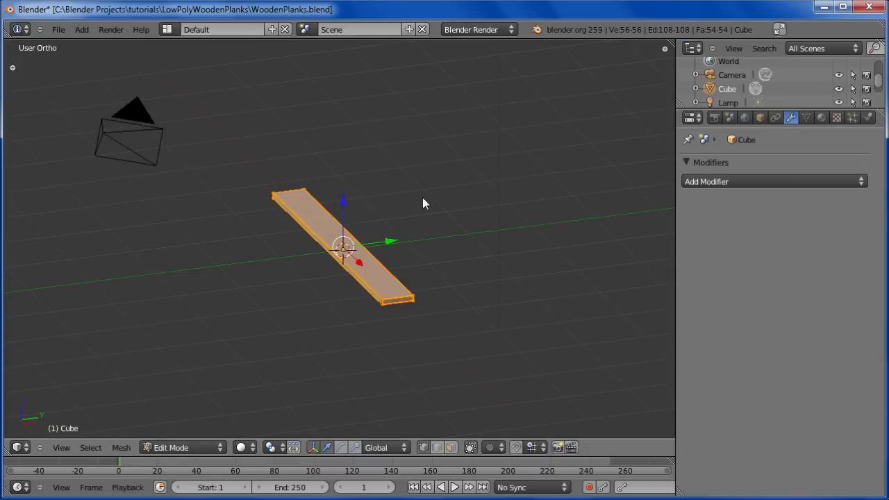
left_click(241, 447)
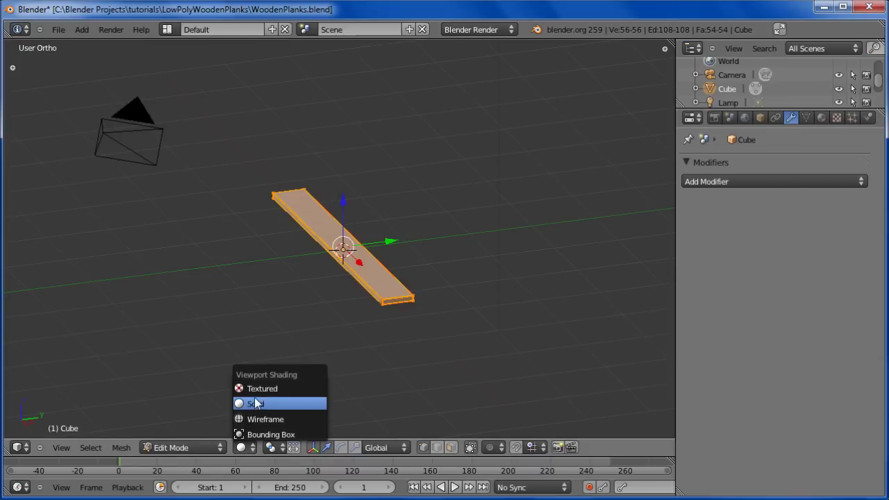
left_click(250, 389)
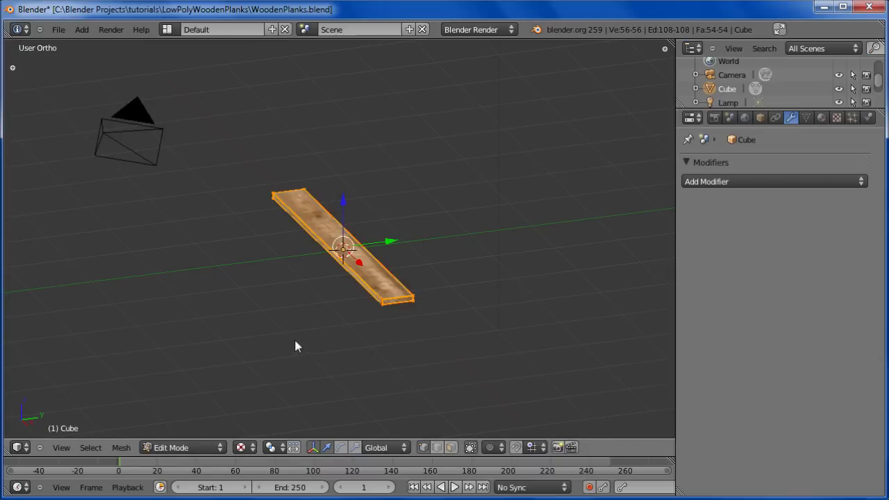
key("Tab")
scroll(359, 243, "up", 7)
scroll(354, 256, "down", 5)
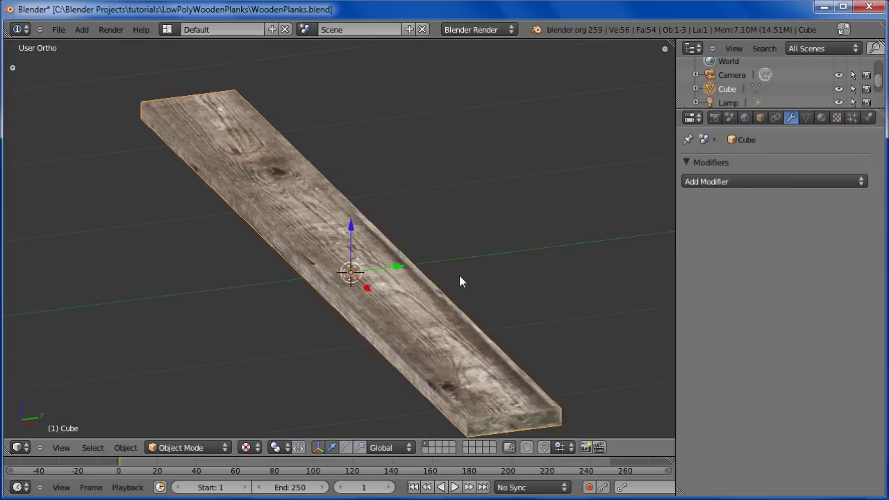
Unlink the default Tex texture from the plank's material and rename the material to plank
left_click(836, 118)
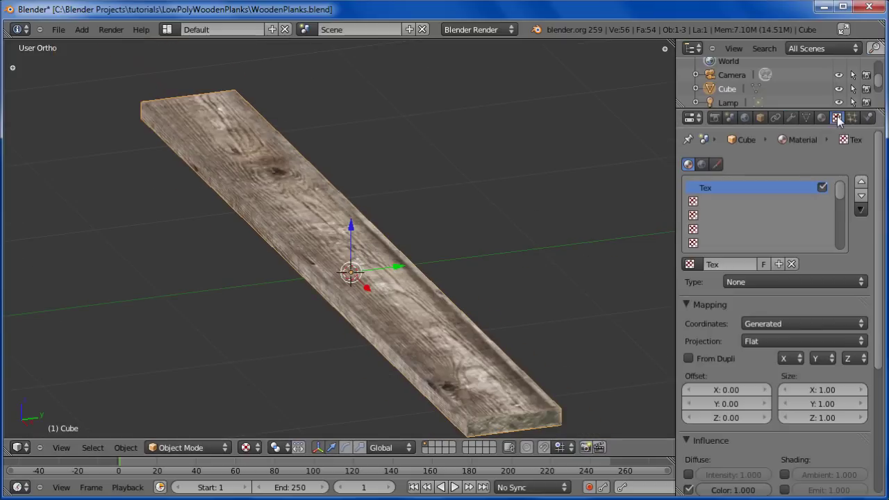
left_click(791, 264)
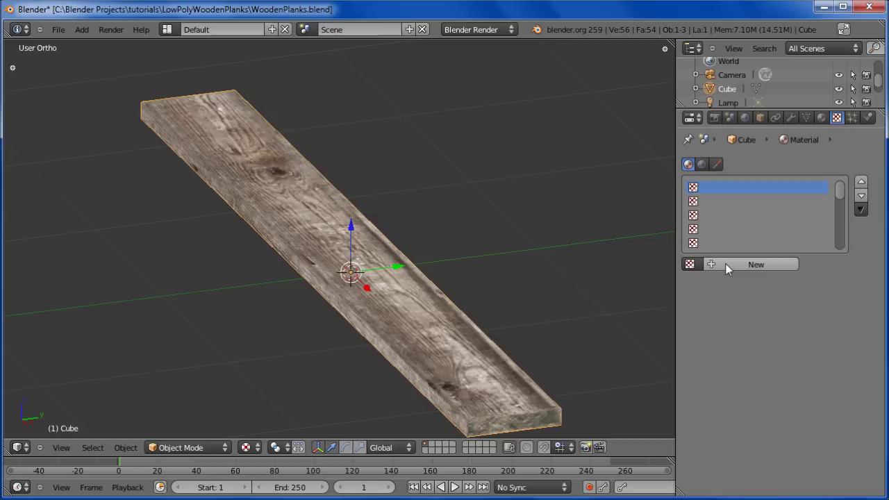
left_click(821, 118)
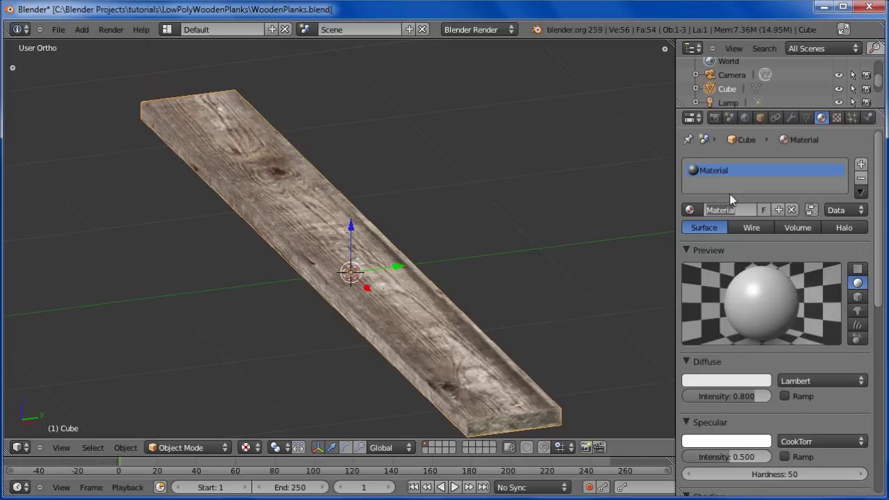
type("plank")
key("Return")
Set the plank material's specular intensity to 0
left_click(726, 456)
type("0")
key("Return")
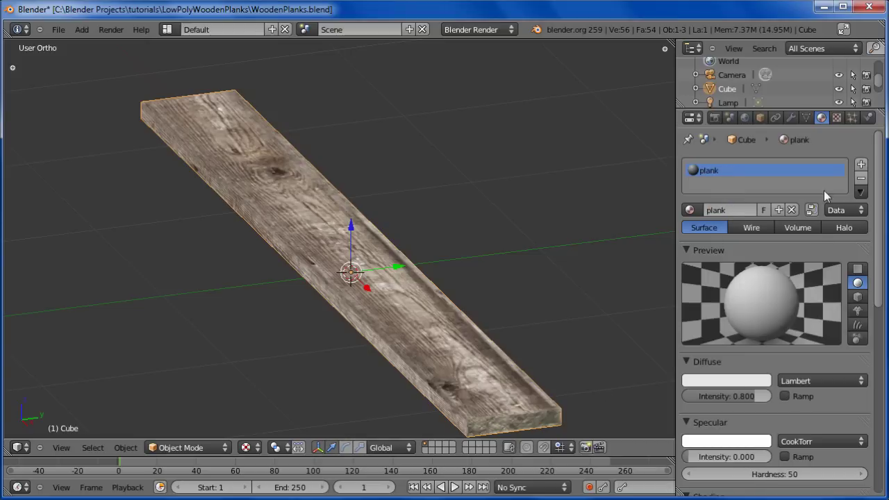
Add a new texture named COL to the plank material and set its type to Image or Movie
left_click(836, 117)
left_click(733, 265)
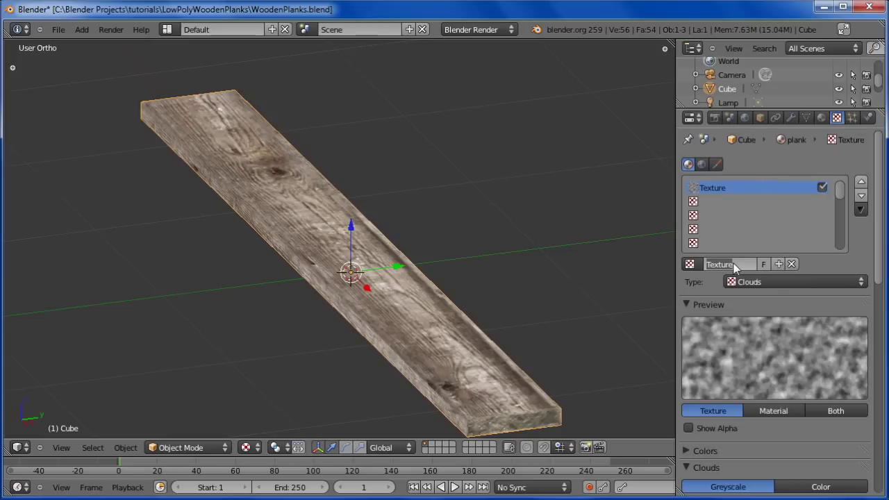
type("coL")
key("Return")
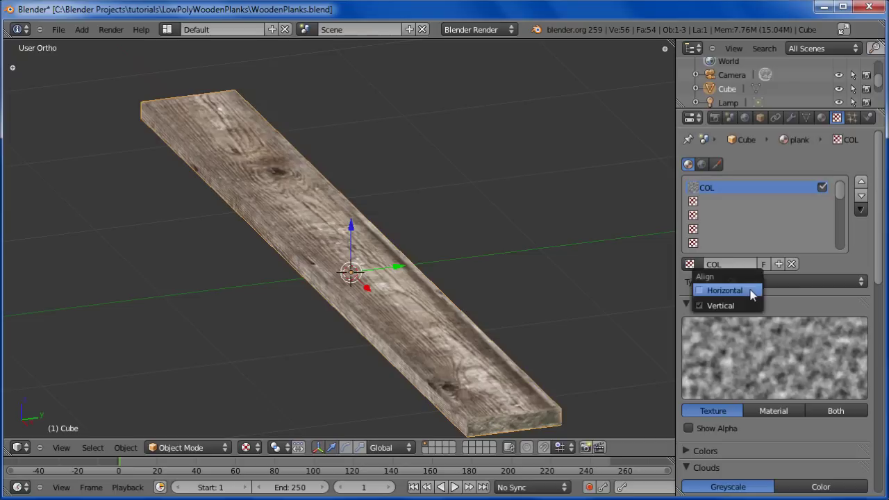
left_click(791, 282)
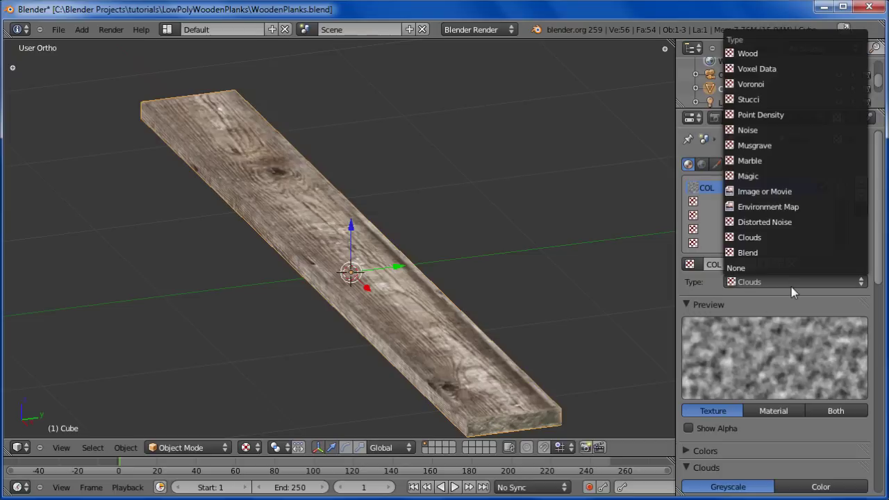
left_click(786, 190)
Load WoodenPlanks.png from the textures folder as the COL texture's image
scroll(799, 361, "down", 2)
left_click(811, 427)
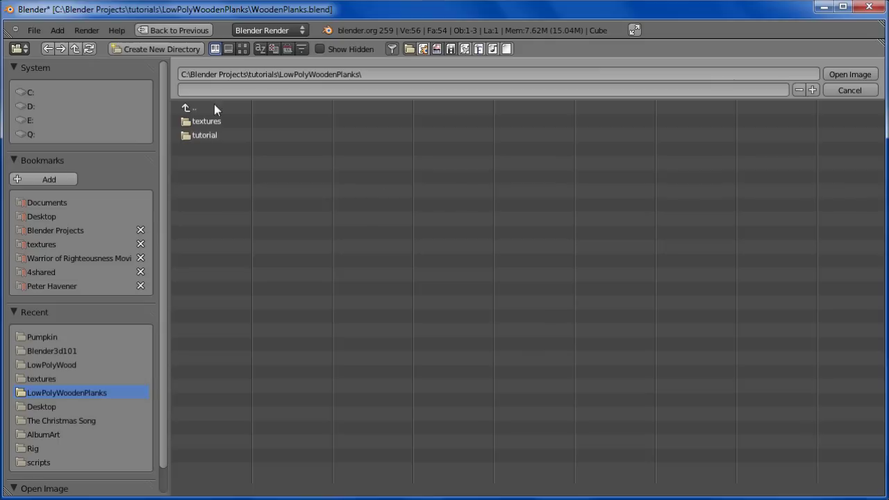
left_click(213, 122)
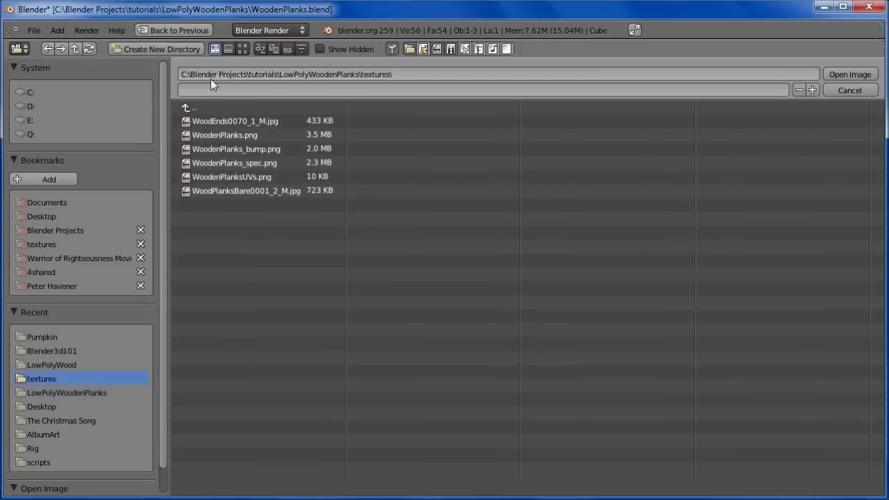
left_click(243, 49)
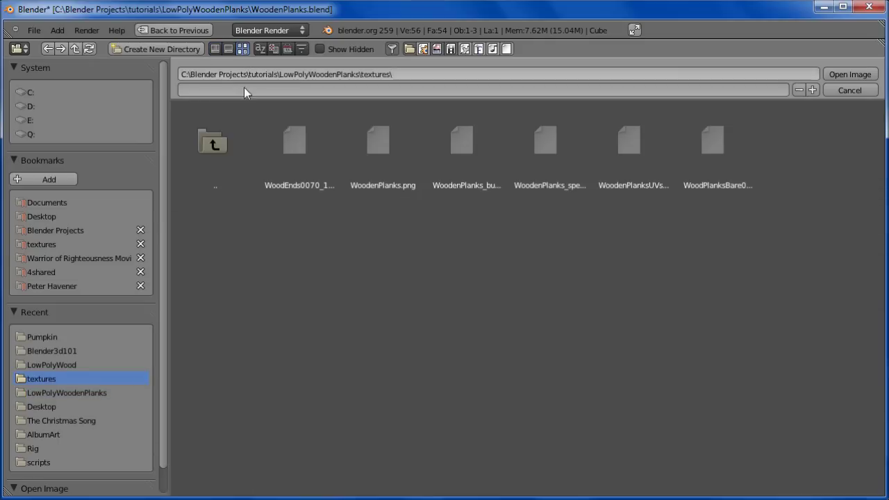
left_click(388, 149)
left_click(864, 74)
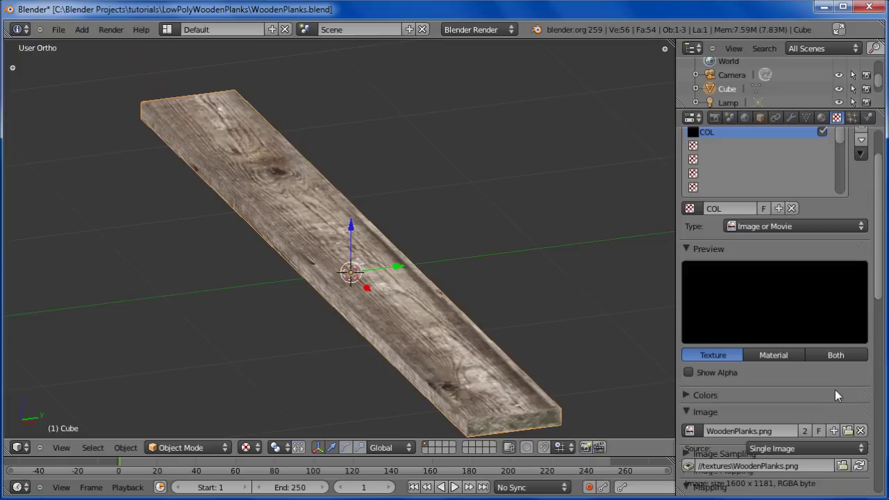
Set the COL texture's mapping coordinates to UV
scroll(812, 341, "down", 8)
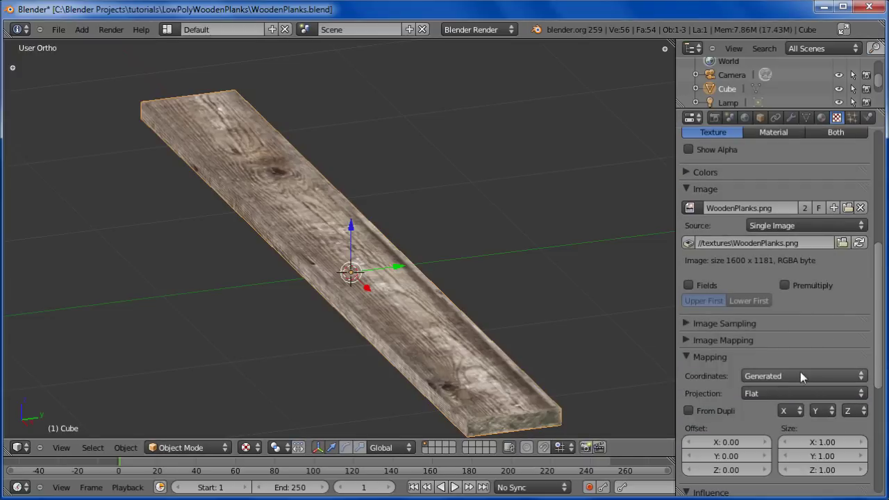
left_click(798, 376)
left_click(757, 316)
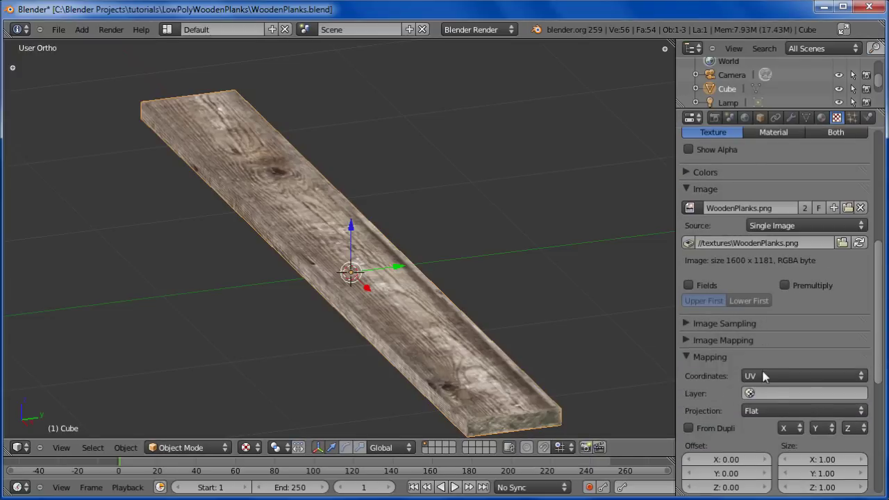
Enable the COL texture's Normal influence at about 0.048 and set its bump mapping method to Best Quality
scroll(767, 386, "down", 4)
scroll(767, 386, "down", 5)
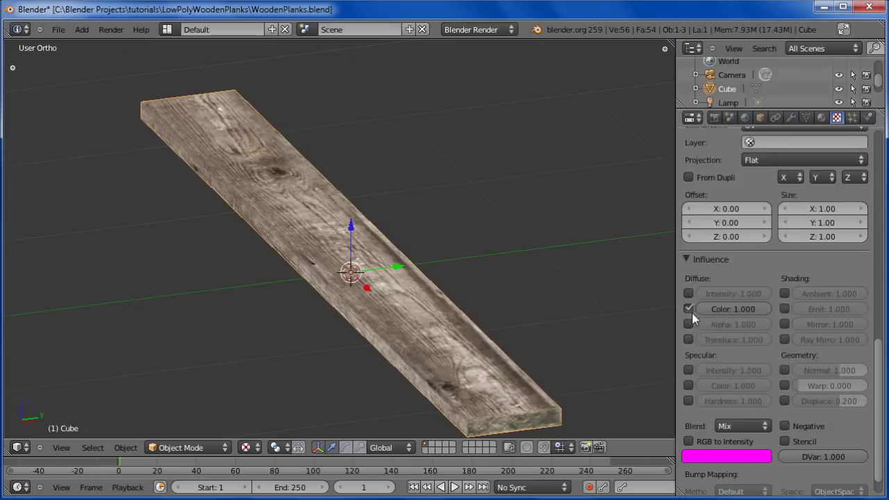
left_click(785, 370)
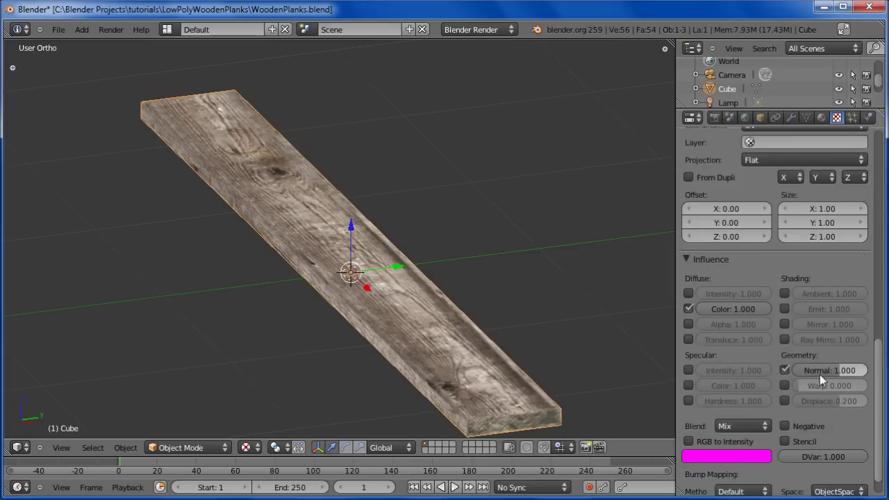
left_click_drag(819, 374, 836, 372)
key("minus")
scroll(796, 429, "down", 1)
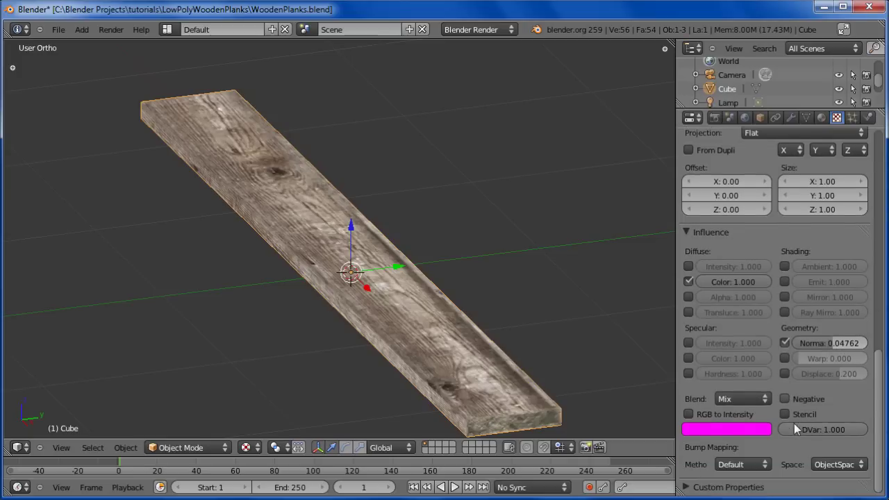
left_click(748, 464)
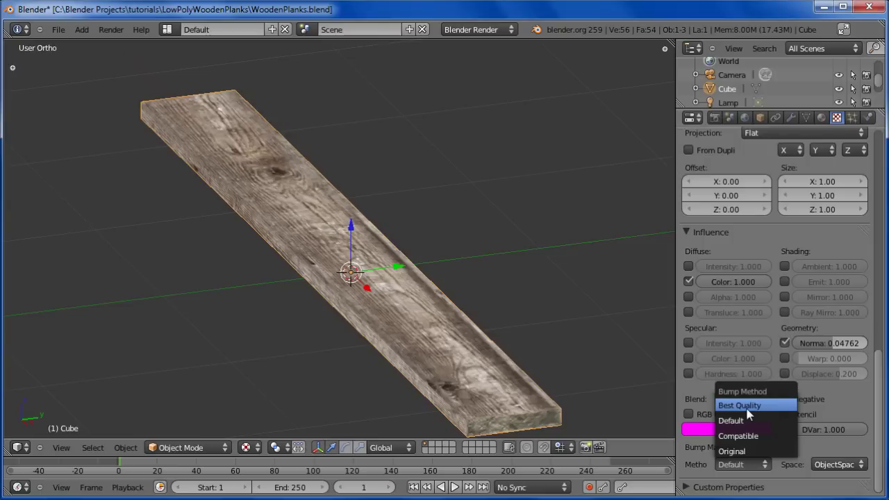
left_click(747, 410)
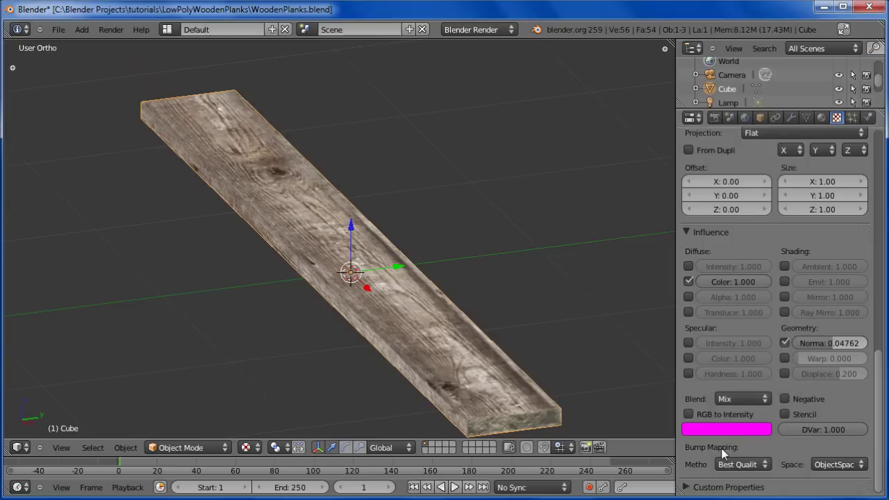
scroll(772, 452, "up", 15)
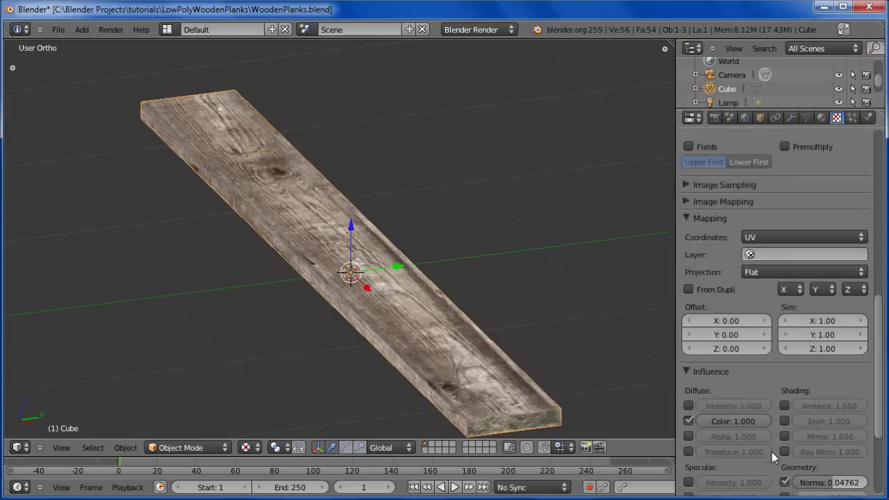
scroll(752, 435, "up", 3)
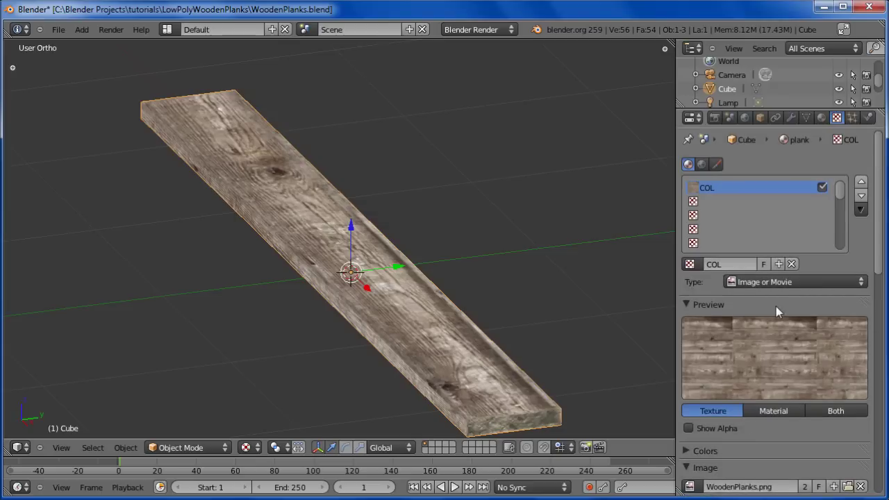
Add a second texture named BUMP in the next empty slot and set its type to Image or Movie
left_click(745, 201)
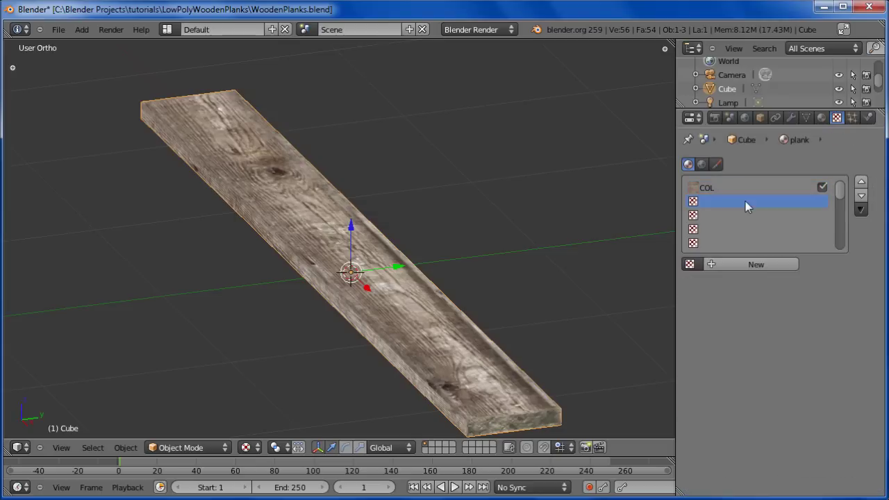
left_click(719, 263)
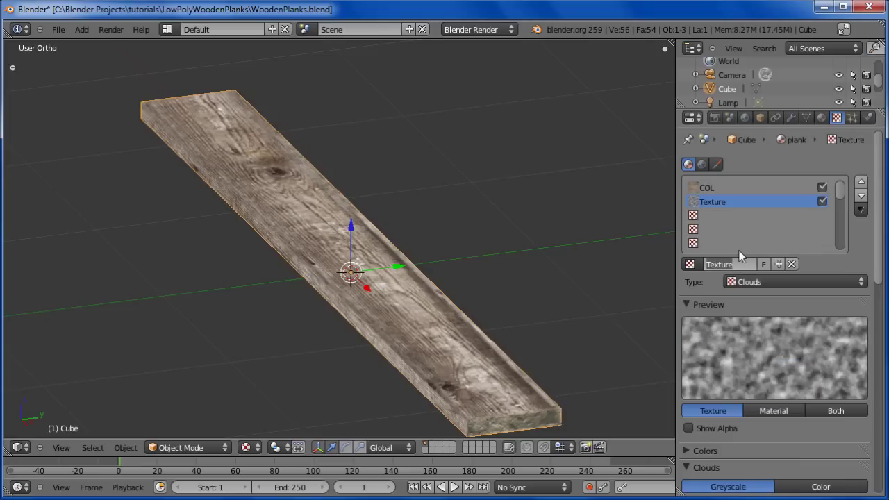
type("BUMP")
key("Return")
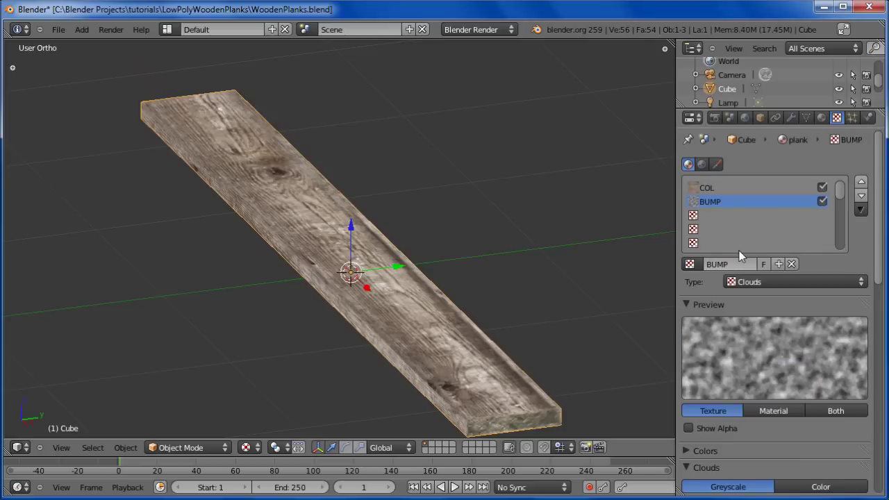
left_click(797, 285)
left_click(792, 191)
Load WoodenPlanks_bump.png from the textures folder as the BUMP texture's image
scroll(808, 348, "down", 1)
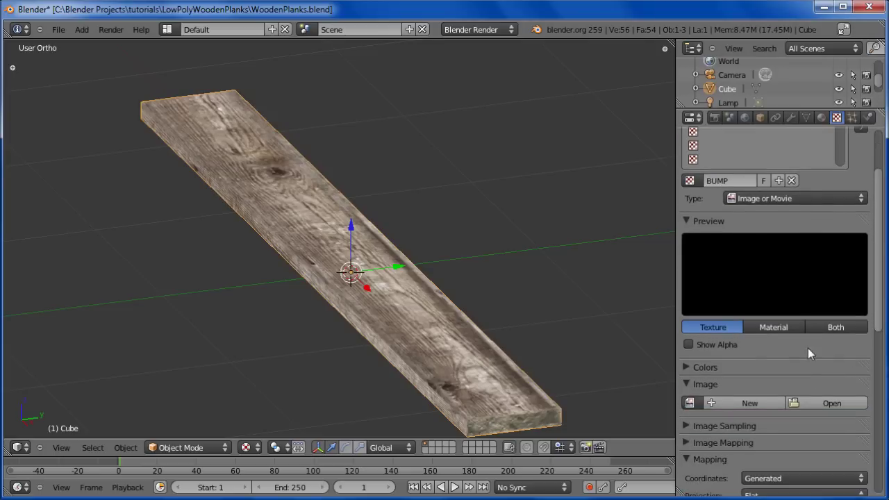
left_click(818, 401)
left_click(207, 121)
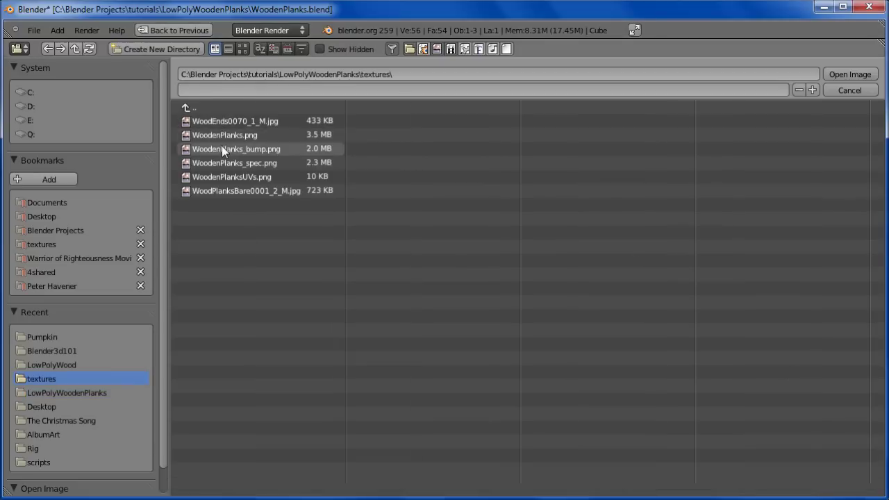
left_click(220, 148)
left_click(837, 74)
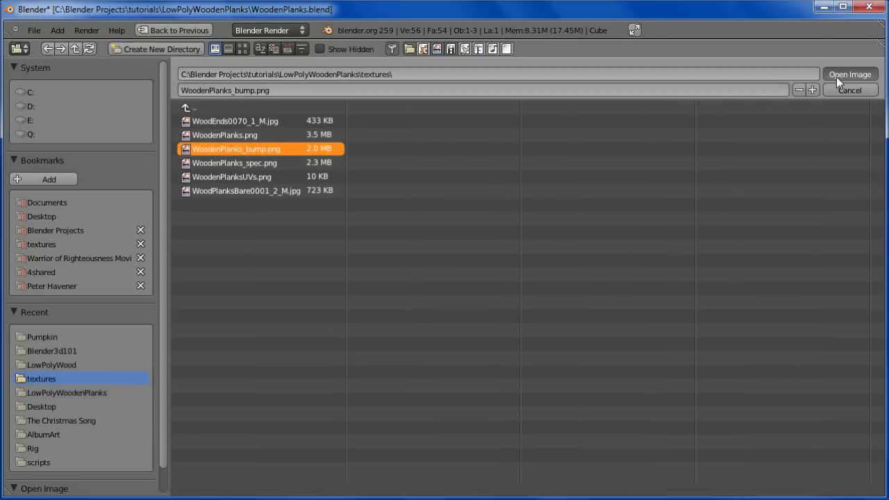
Set the BUMP texture's mapping coordinates to UV
scroll(805, 343, "down", 5)
left_click(800, 376)
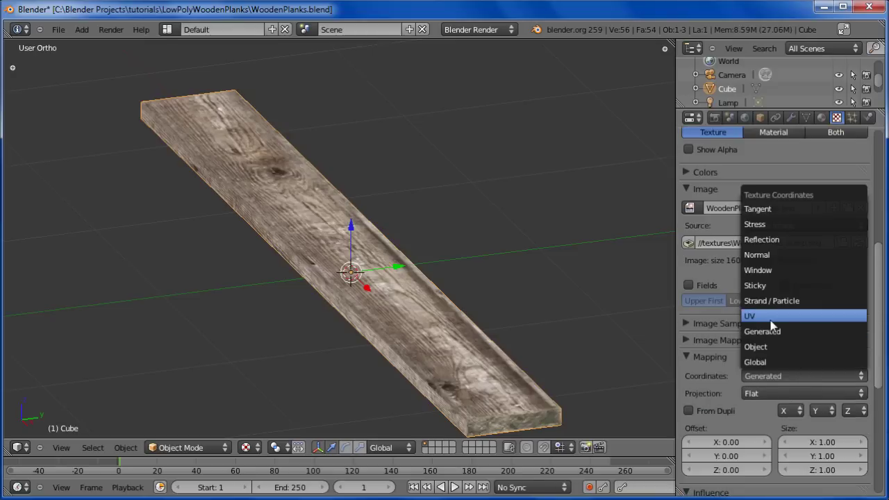
left_click(773, 316)
Turn off the BUMP texture's diffuse Color influence and enable its Normal influence at 0.429
scroll(787, 381, "down", 6)
scroll(792, 383, "down", 2)
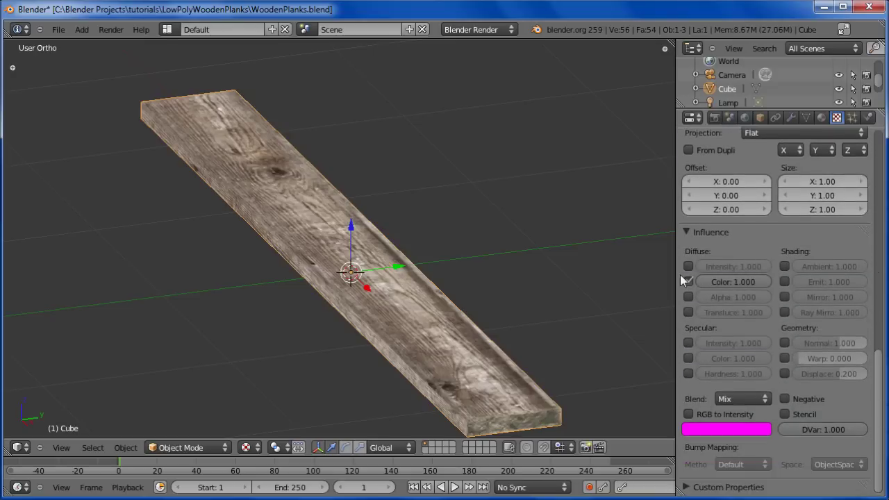
left_click(688, 280)
left_click(784, 343)
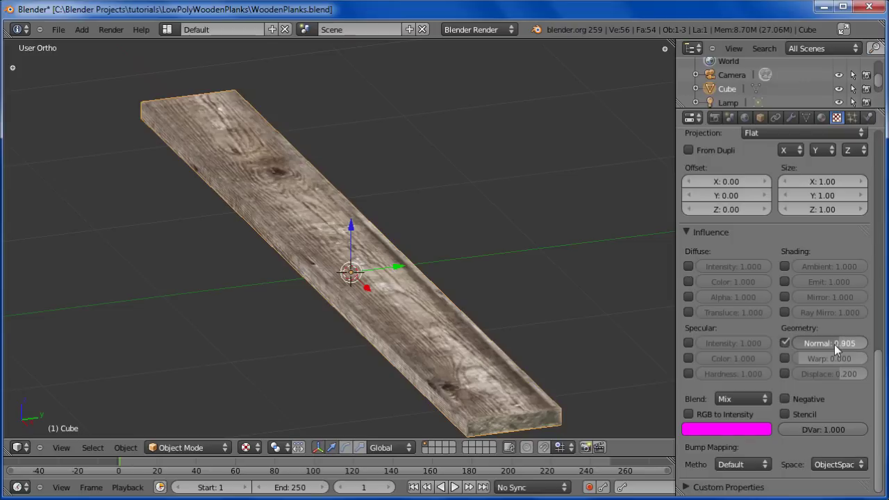
left_click_drag(831, 346, 829, 348)
Set the BUMP texture's bump mapping method to Best Quality
scroll(743, 409, "up", 4)
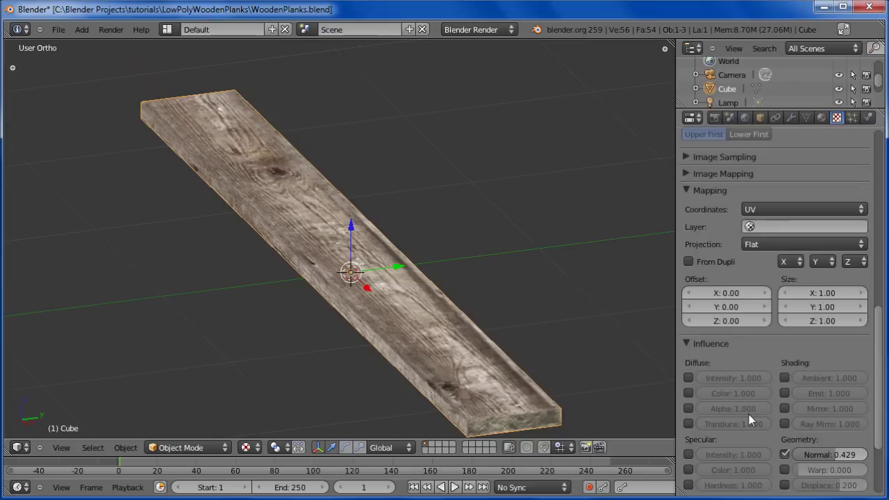
scroll(749, 419, "down", 4)
left_click(732, 464)
left_click(729, 405)
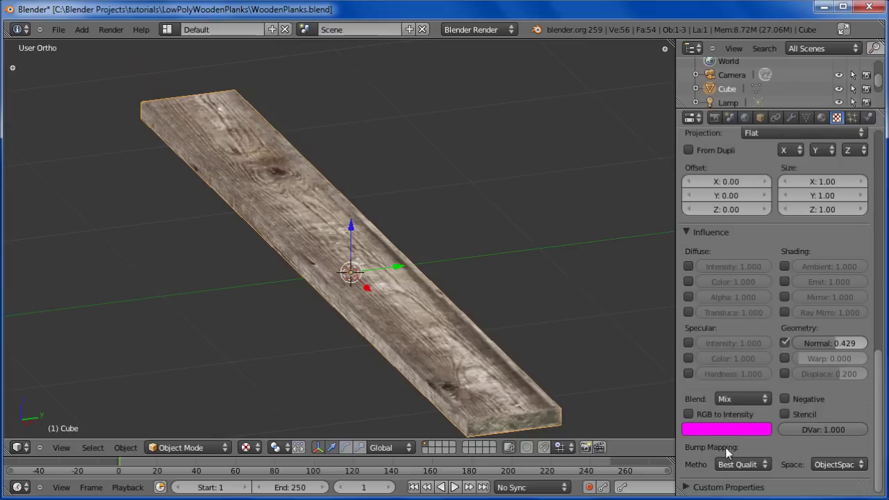
Add a new texture in the empty slot below BUMP and name it SPEC
scroll(783, 361, "up", 20)
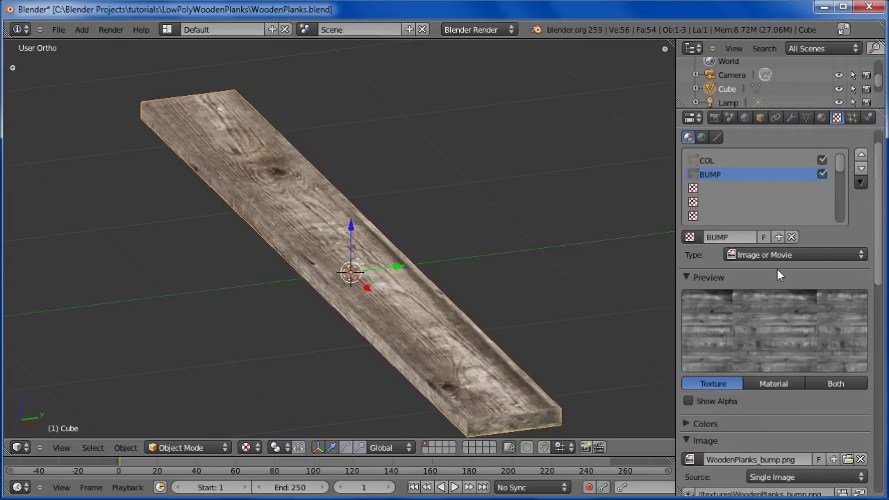
scroll(771, 257, "up", 2)
left_click(738, 216)
left_click(731, 264)
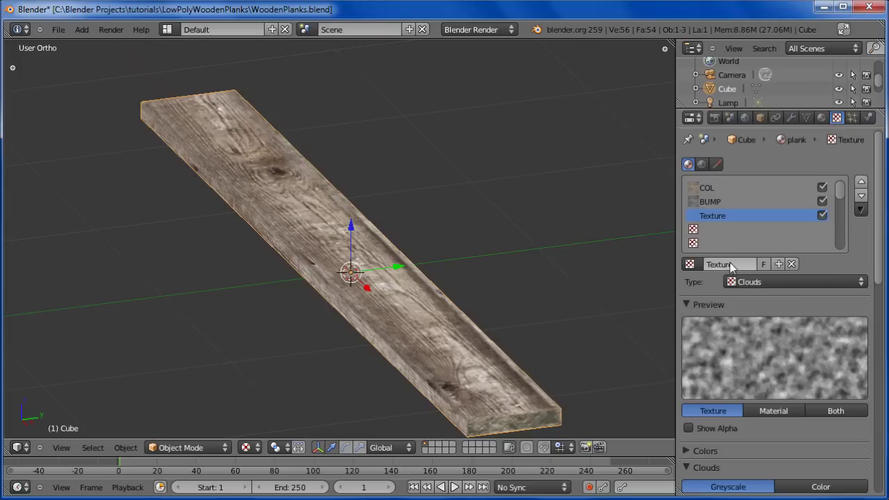
double_click(732, 264)
type("SPEC")
key("Return")
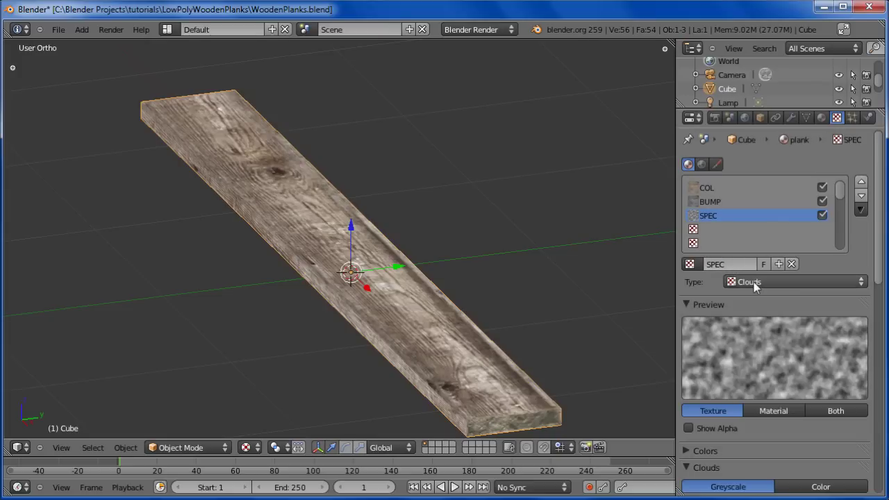
Set the SPEC texture's type to Image or Movie and load WoodenPlanks_spec.png from the textures folder
left_click(753, 282)
left_click(763, 189)
scroll(771, 346, "down", 2)
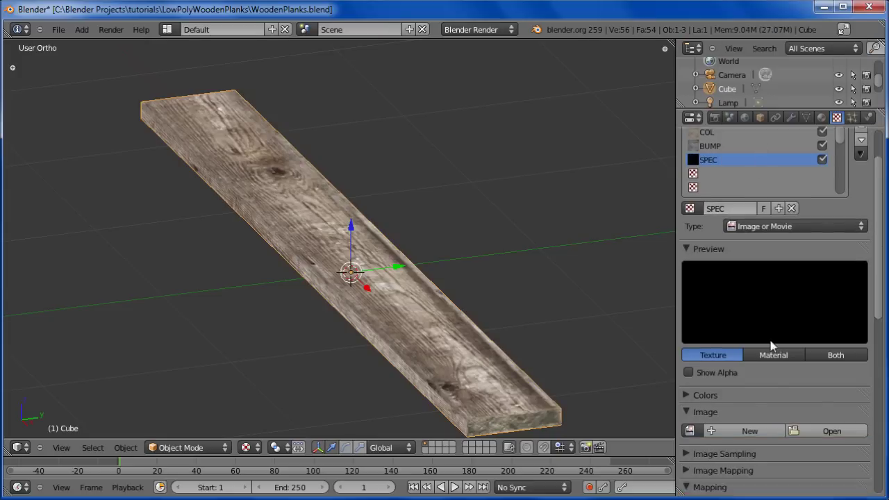
scroll(772, 345, "down", 2)
left_click(833, 374)
left_click(216, 123)
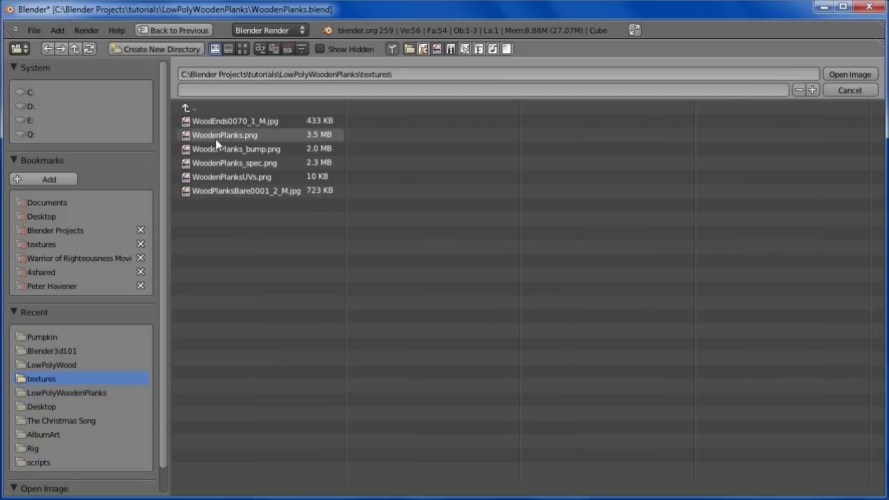
left_click(231, 162)
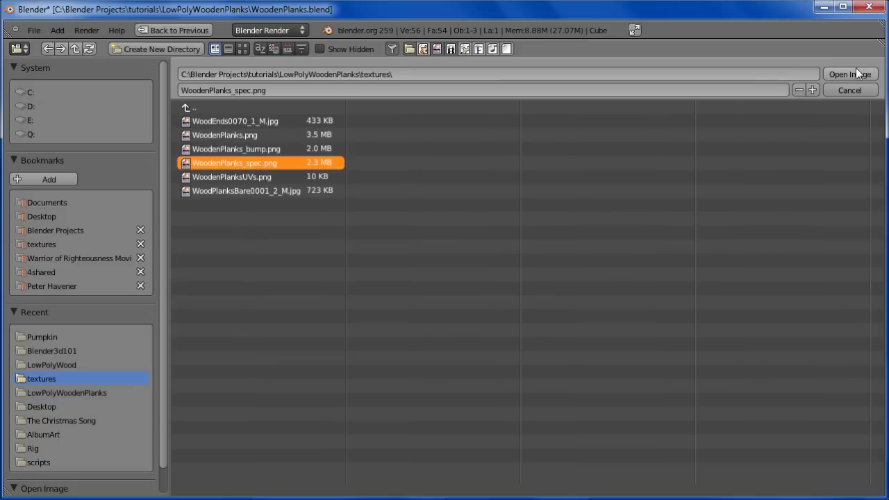
key("Return")
Set the SPEC texture's mapping coordinates to UV
scroll(821, 346, "down", 2)
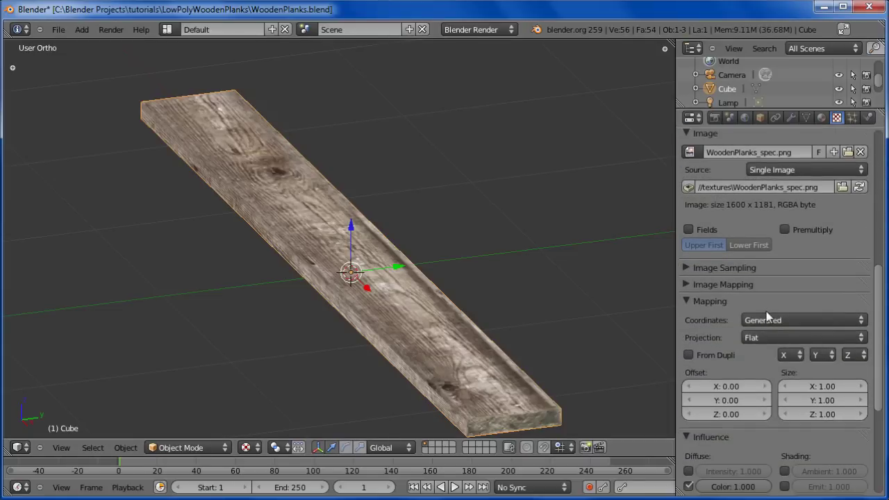
left_click(763, 321)
left_click(757, 260)
Replace the SPEC texture's diffuse Color influence with specular Intensity and enable RGB to Intensity
scroll(762, 340, "down", 8)
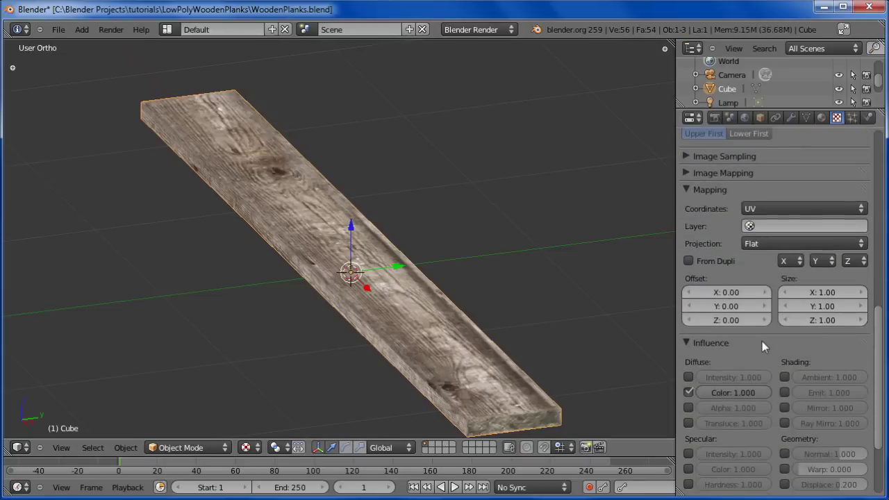
left_click(688, 282)
left_click(689, 282)
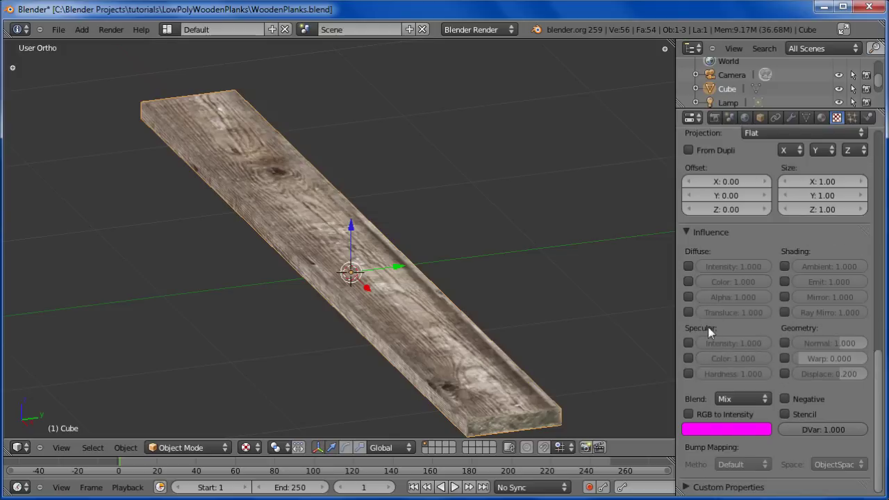
left_click(688, 343)
mouse_move(769, 347)
left_mouse_down()
mouse_move(751, 345)
mouse_move(774, 355)
left_mouse_up()
left_click(750, 403)
Set the SPEC texture's specular Intensity influence to 0.276
scroll(783, 431, "up", 10)
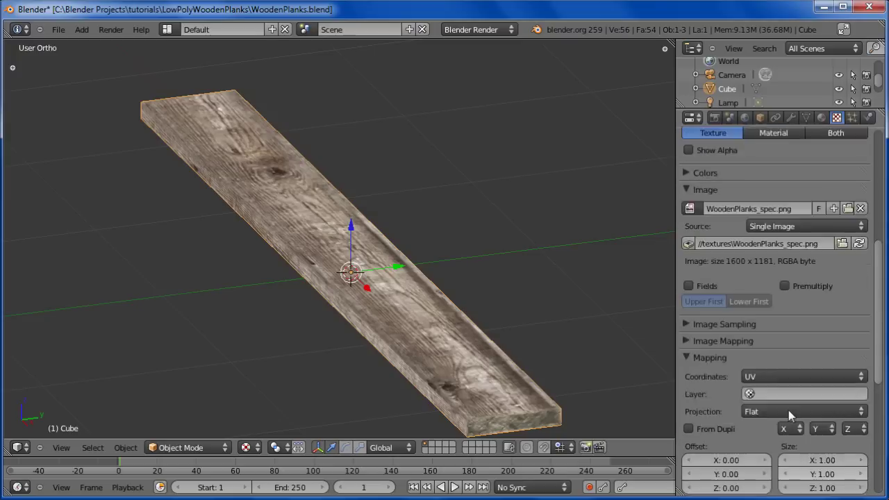
scroll(788, 410, "up", 7)
scroll(766, 399, "down", 17)
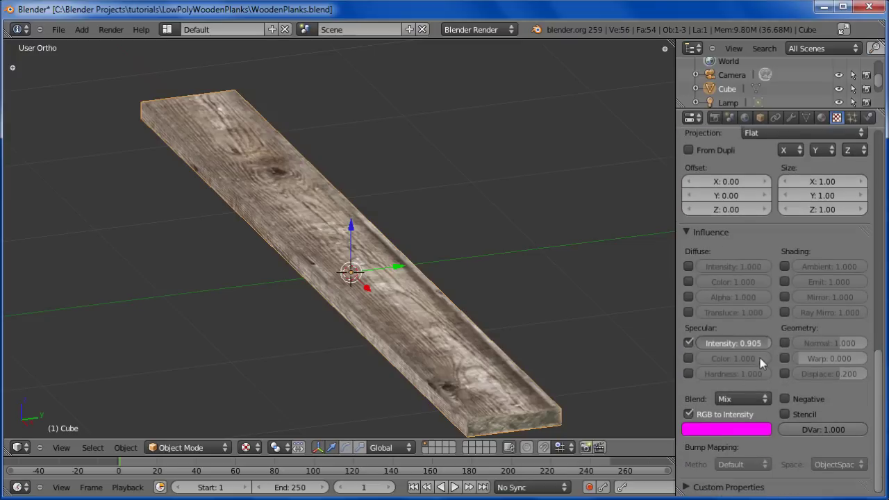
left_click_drag(757, 361, 750, 415)
scroll(795, 432, "up", 15)
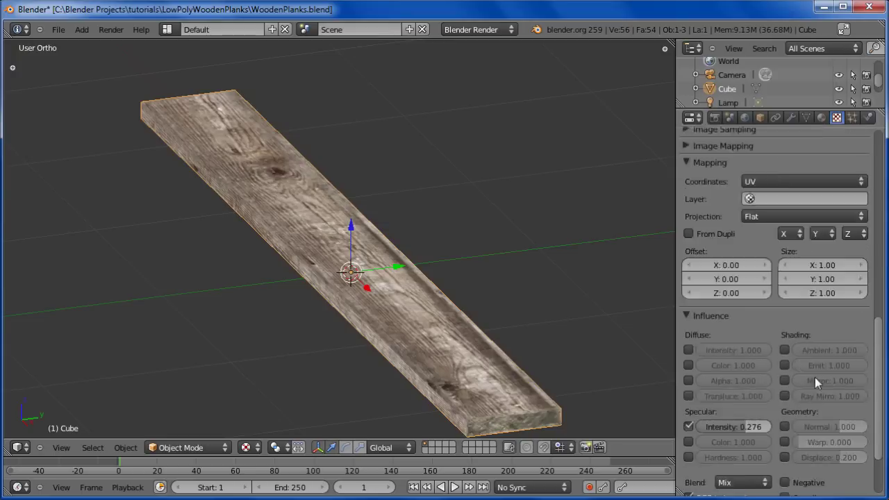
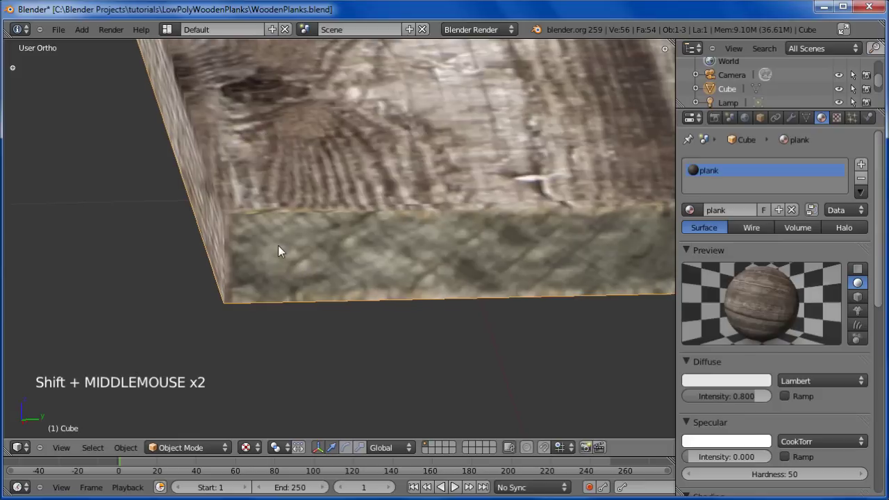
Examine the texture seams where the plank's end faces meet its long faces
scroll(555, 213, "down", 2)
middle_click_drag(447, 338, 400, 288)
scroll(399, 282, "down", 6)
middle_click_drag(358, 144, 224, 265, "shift")
scroll(365, 125, "up", 2, "shift")
scroll(364, 129, "up", 7)
scroll(321, 300, "down", 1, "shift")
scroll(322, 299, "up", 1)
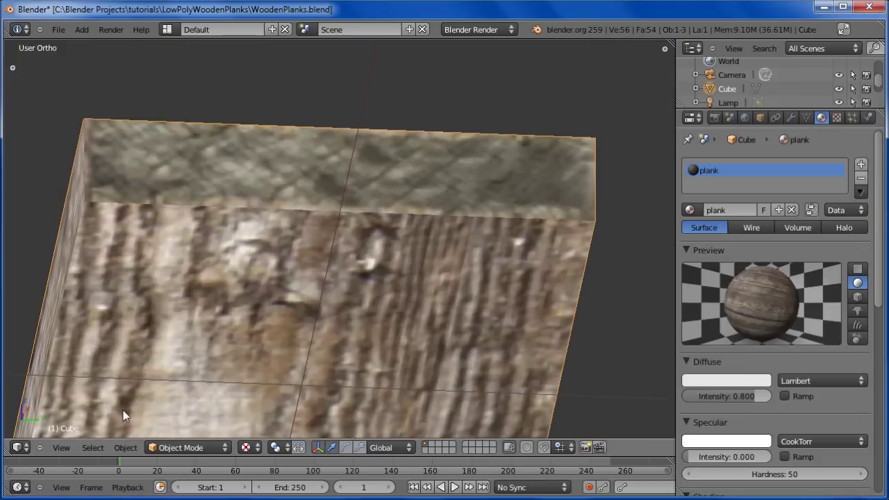
Switch the plank to Texture Paint mode and display the brush settings
left_click(161, 446)
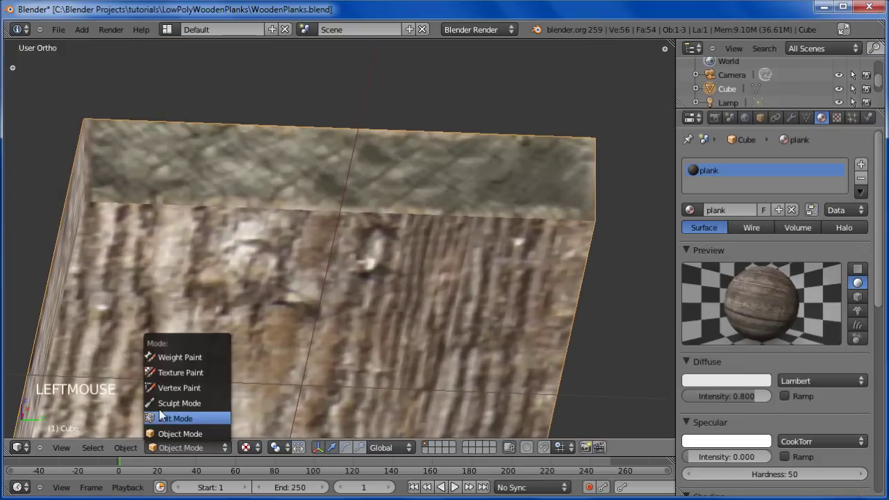
left_click(168, 373)
scroll(232, 281, "down", 3)
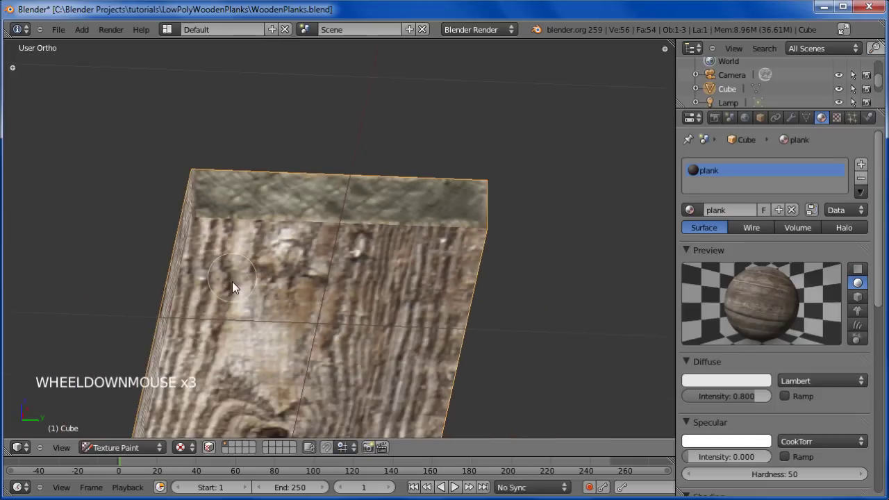
middle_click_drag(231, 281, 264, 246, "shift")
key("t")
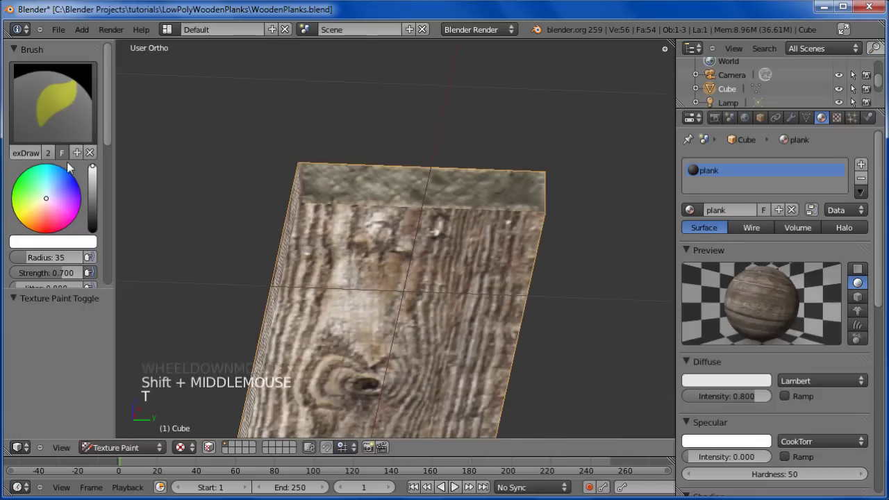
Choose the Clone brush and set its radius to 15
scroll(68, 167, "down", 2)
scroll(68, 166, "up", 3)
left_click(51, 104)
left_click(89, 182)
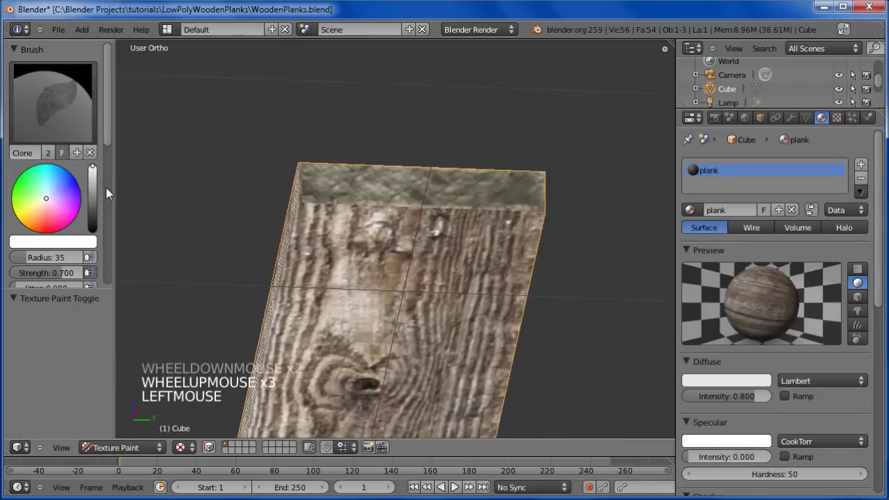
mouse_move(109, 131)
left_mouse_down()
mouse_move(109, 188)
mouse_move(109, 179)
left_mouse_up()
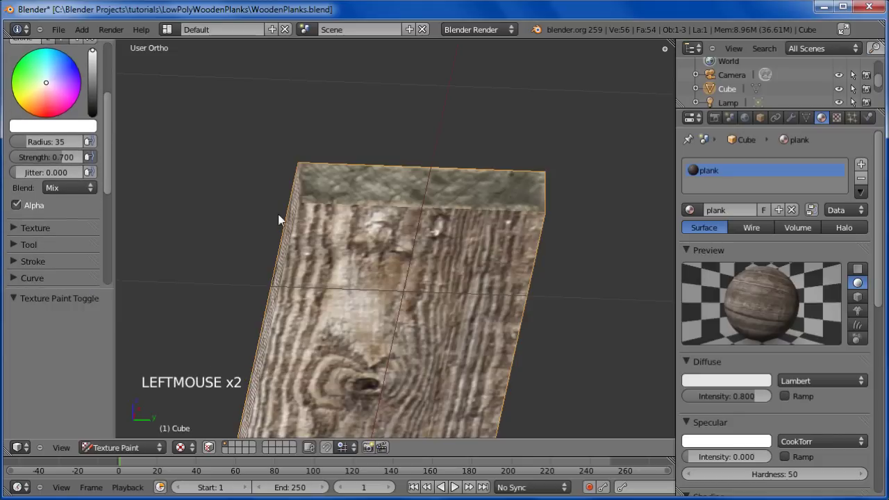
left_click_drag(43, 141, 36, 145)
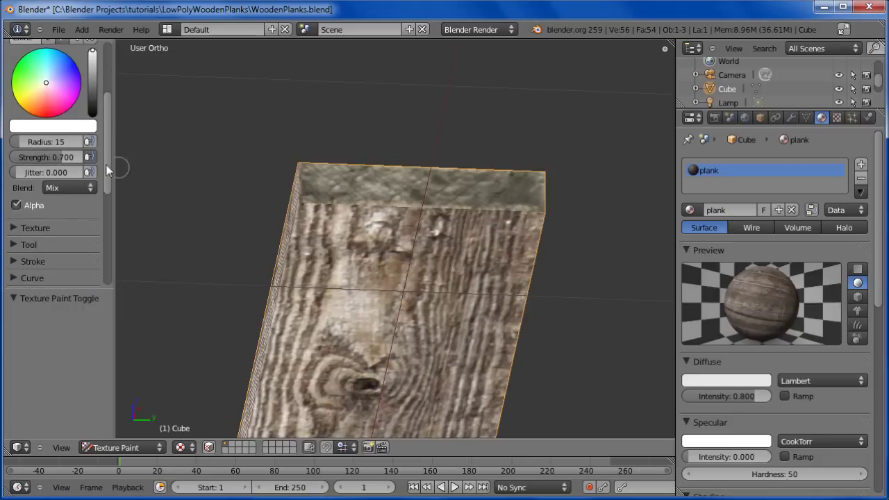
Set the Clone brush's blending mode to Multiply
left_click(61, 191)
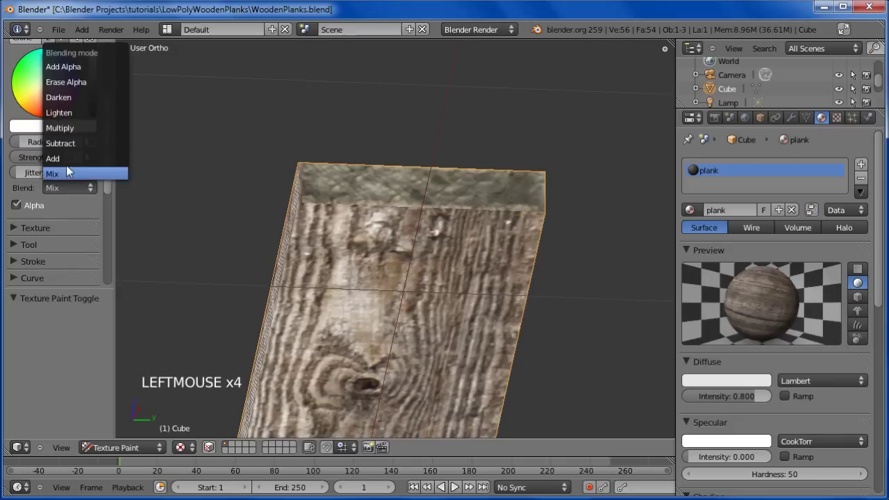
left_click(60, 128)
scroll(48, 229, "down", 1)
scroll(35, 201, "down", 1)
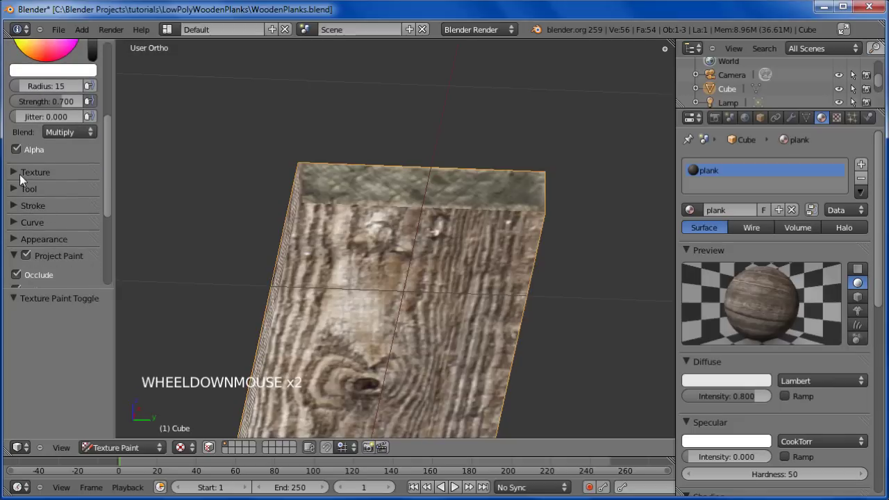
Create a new texture for the Clone brush and name it brush
left_click(12, 173)
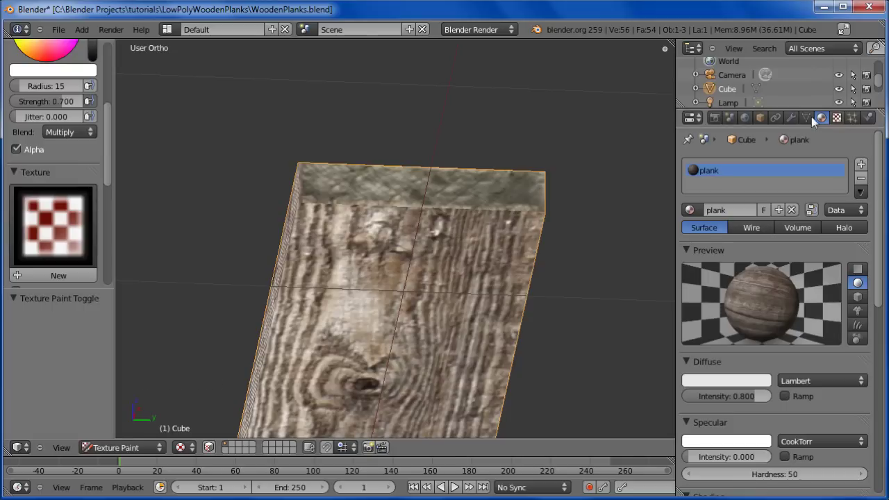
left_click(838, 120)
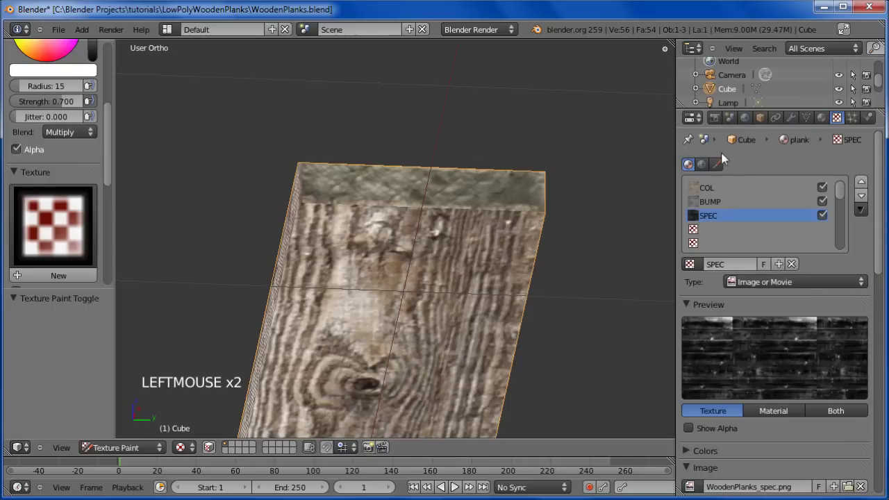
left_click(716, 164)
left_click(719, 182)
left_click(734, 184)
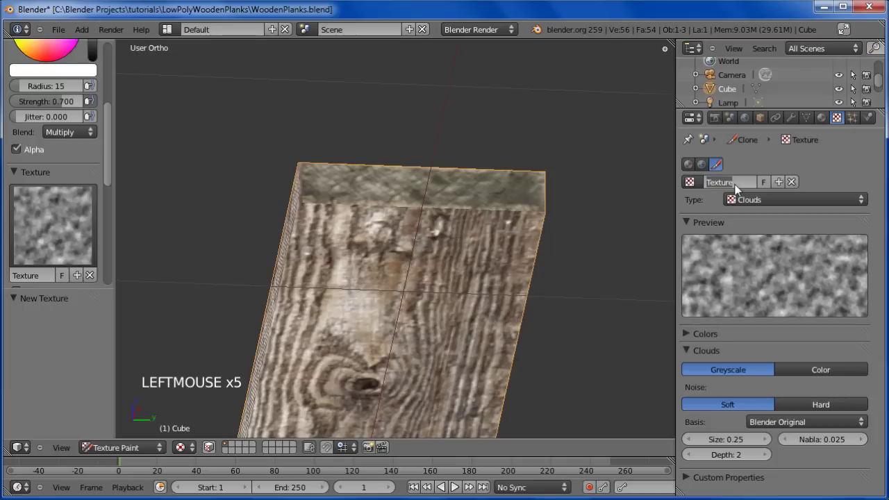
type("brush")
key("Return")
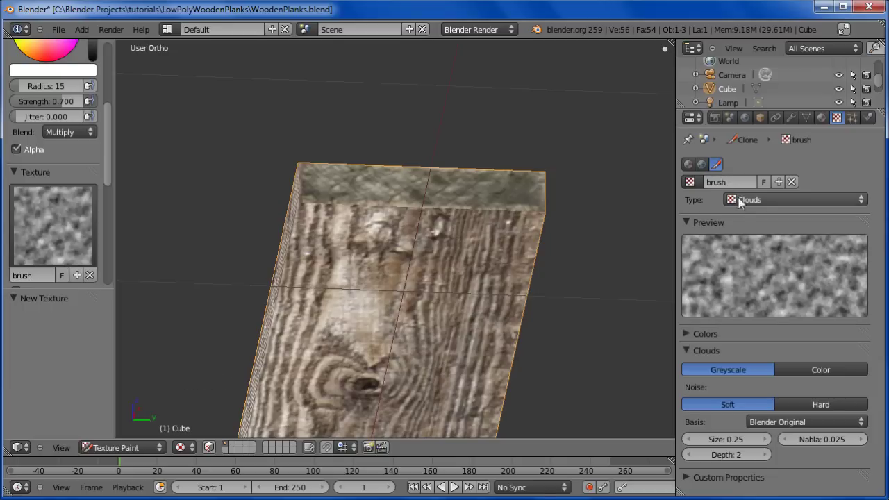
Set the Clone brush's radius to 55 over the seam at the plank's end
scroll(729, 330, "down", 2)
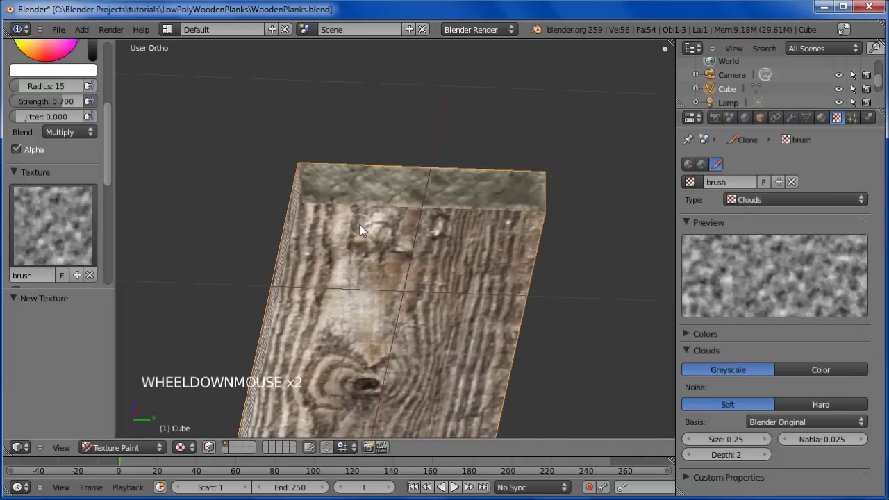
scroll(359, 224, "up", 5)
scroll(492, 226, "down", 2)
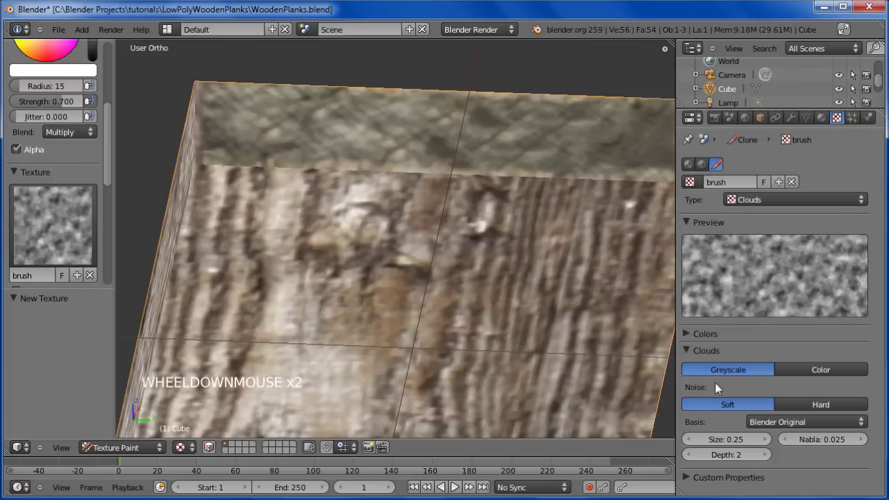
key("f")
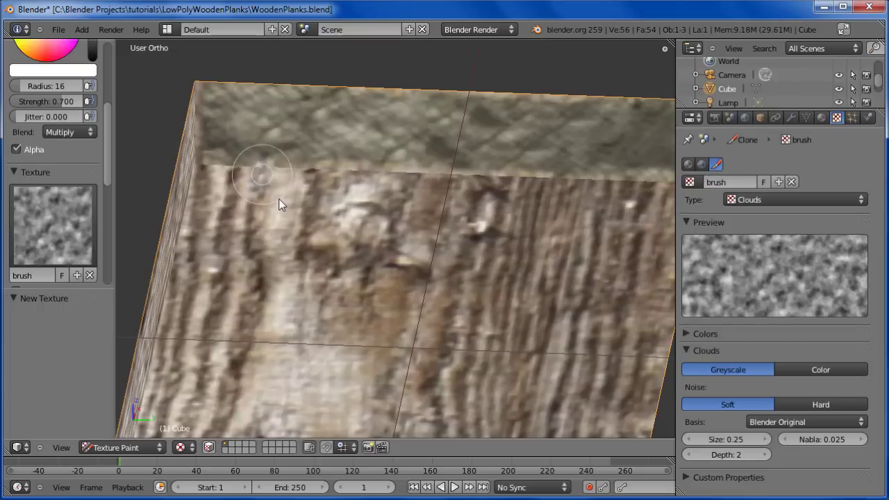
right_click(278, 199)
key("f")
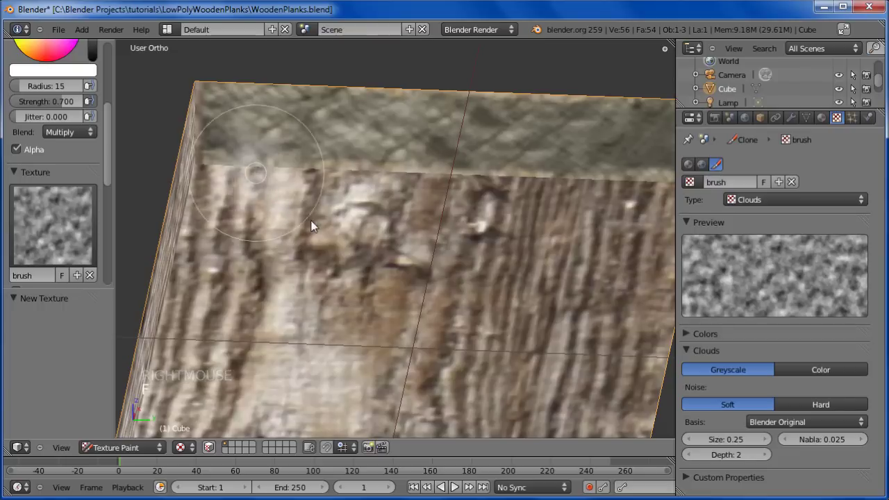
left_click(276, 203)
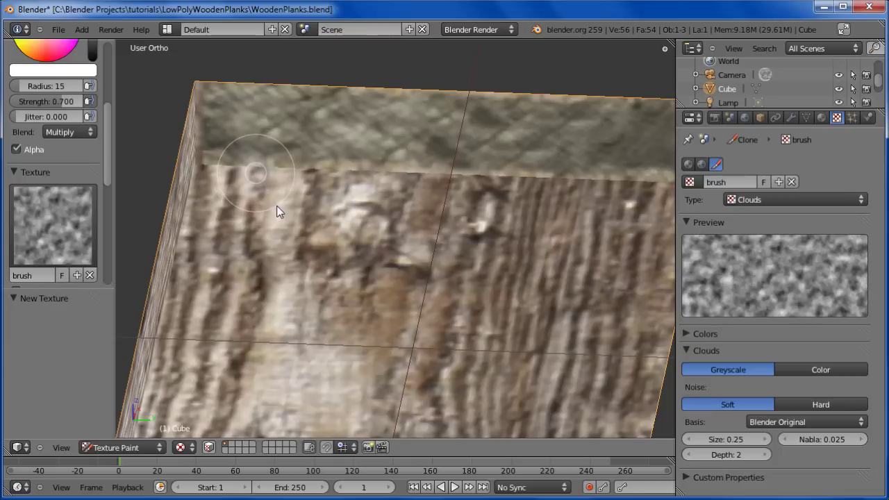
scroll(807, 371, "down", 2)
scroll(808, 372, "up", 3)
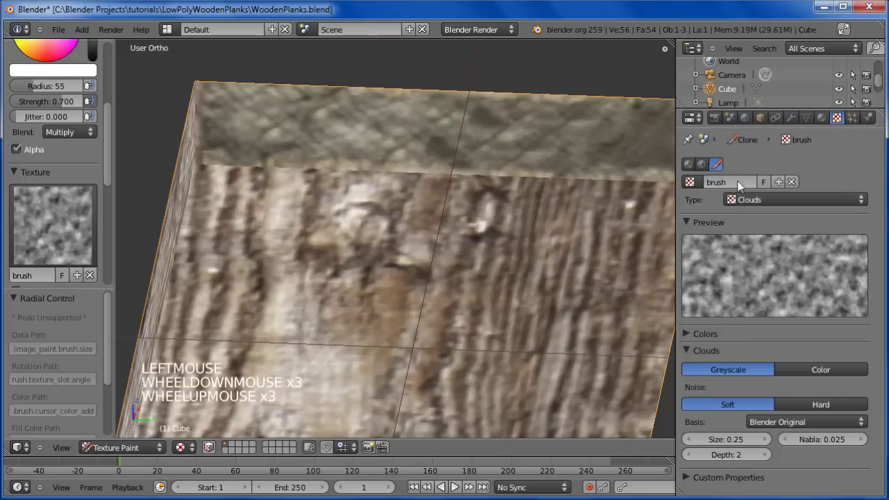
left_click(789, 117)
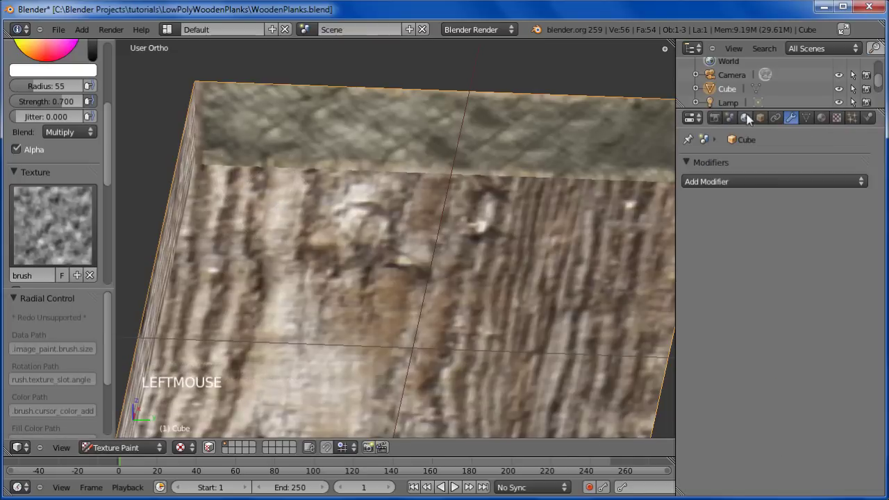
left_click(744, 118)
scroll(66, 241, "down", 11)
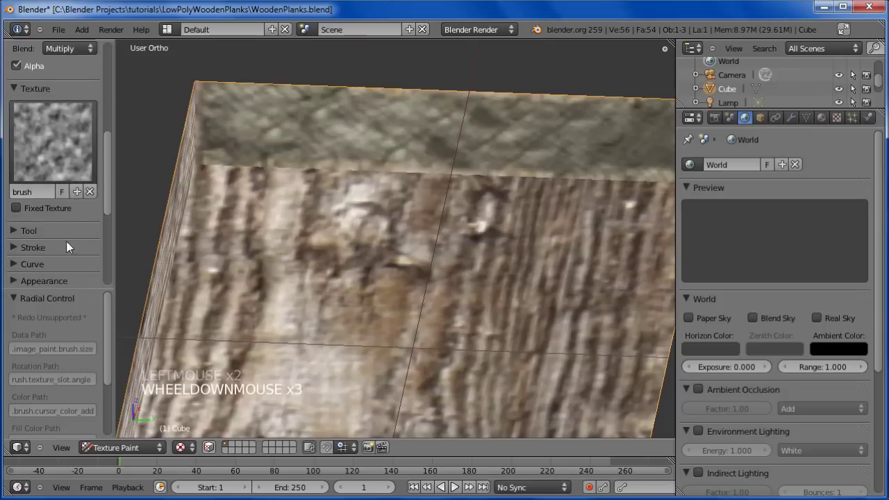
scroll(62, 240, "down", 3)
scroll(63, 242, "up", 4)
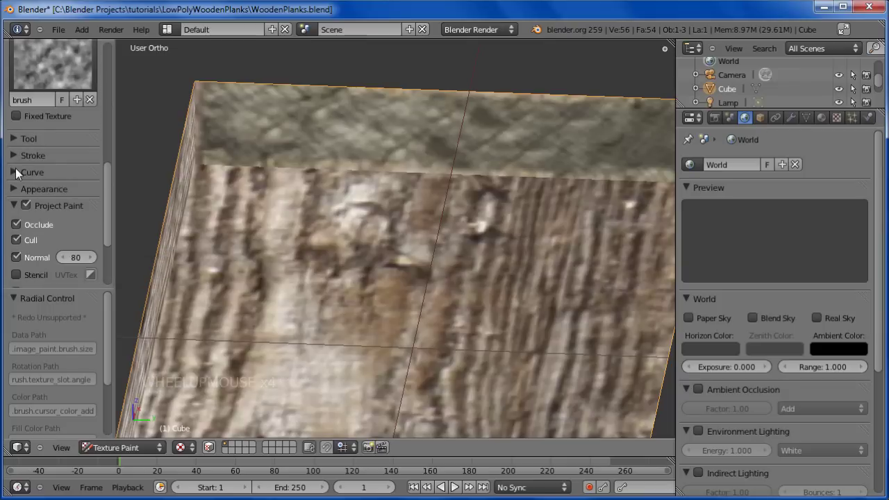
Show the Clone brush's curve settings and set its falloff curve to the Sharp preset
left_click(15, 172)
left_click(15, 155)
left_click(15, 155)
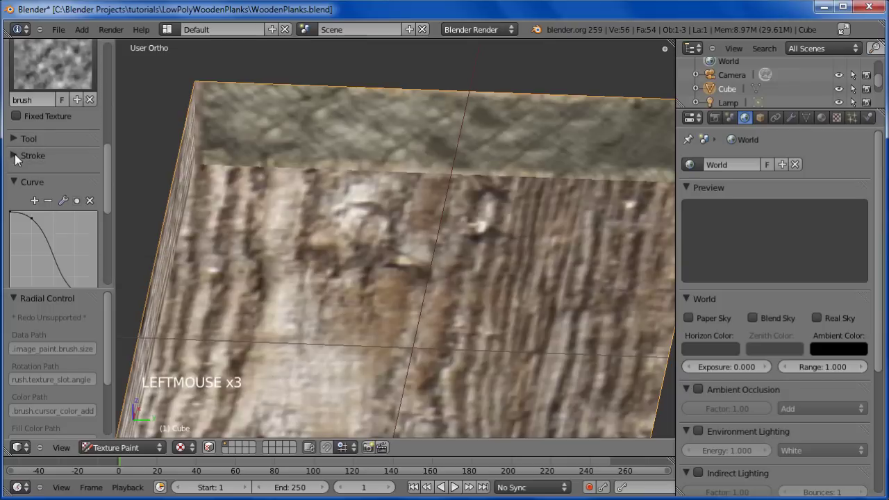
left_click(14, 138)
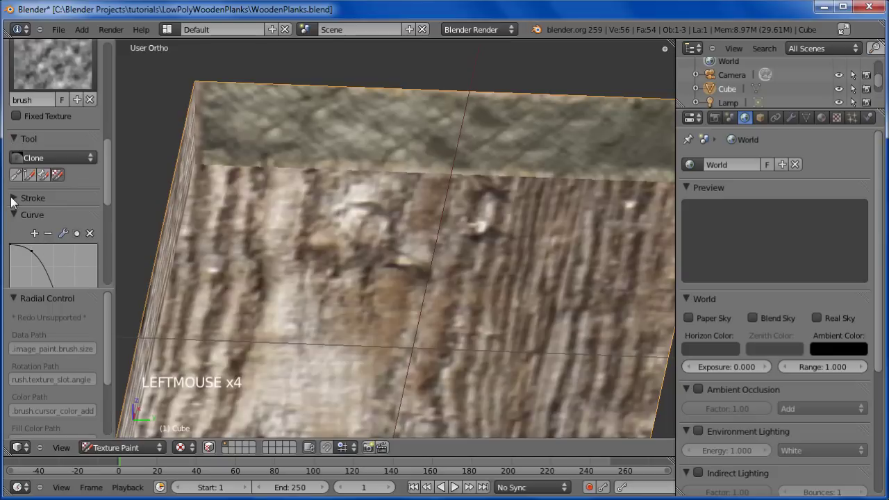
scroll(15, 138, "down", 2)
left_click(13, 111)
scroll(16, 132, "down", 1)
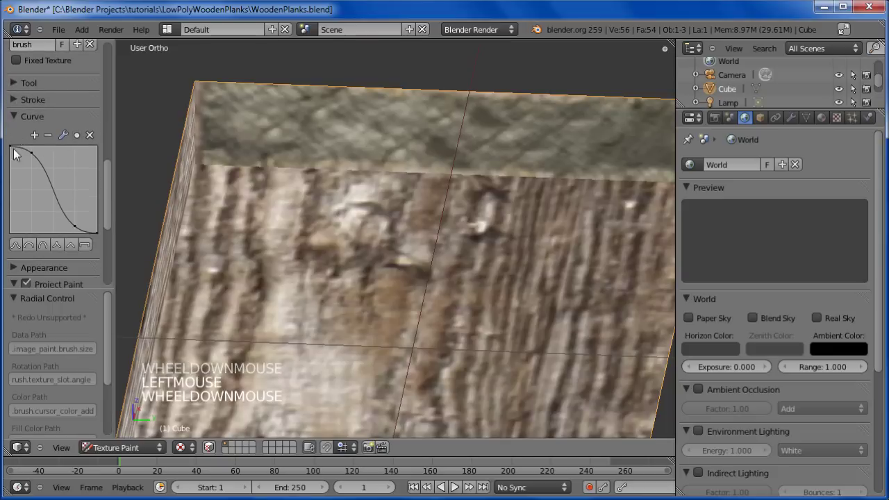
left_click(20, 244)
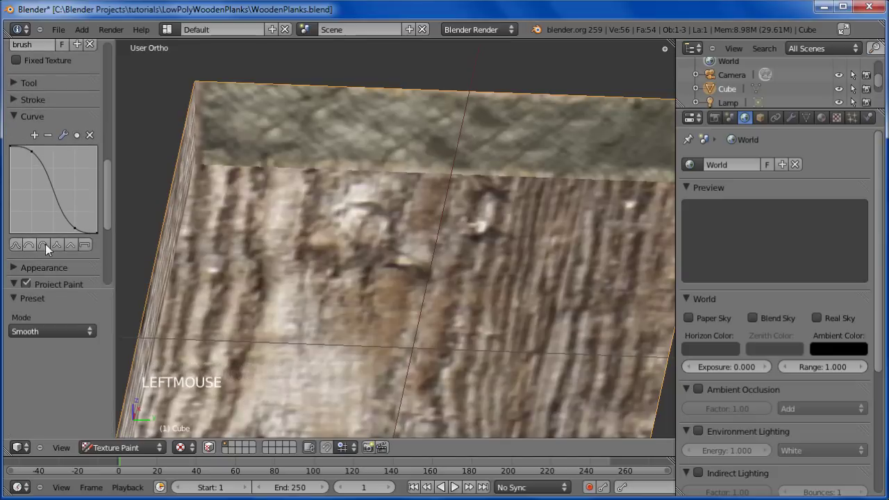
left_click(54, 245)
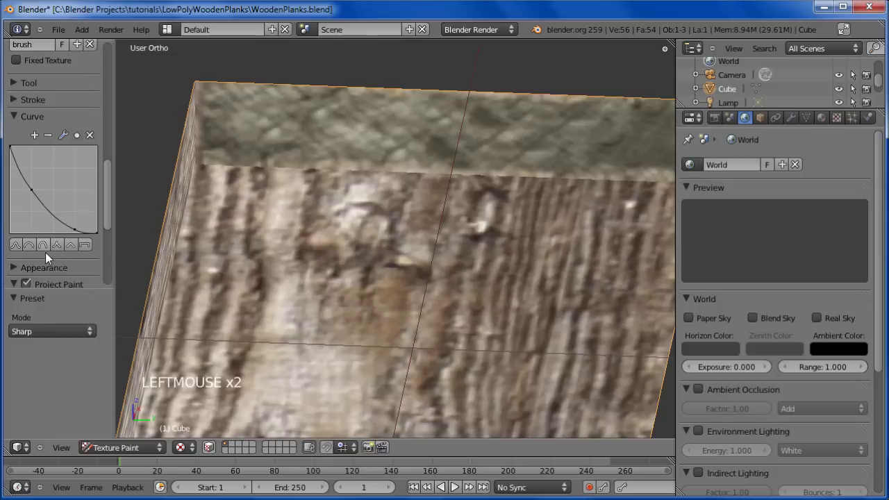
Try the Line, Smooth, Root and Round presets for the brush's falloff curve and return to Sharp
scroll(46, 252, "down", 3)
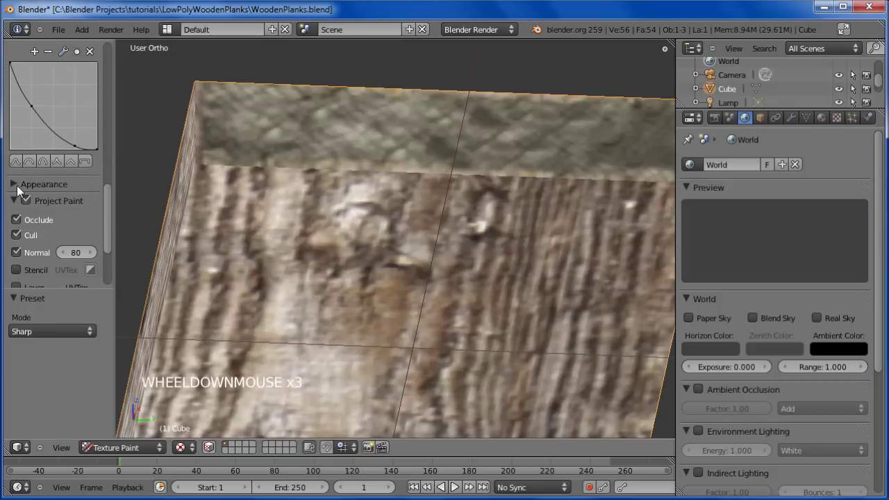
left_click(17, 184)
left_click(17, 185)
left_click(71, 161)
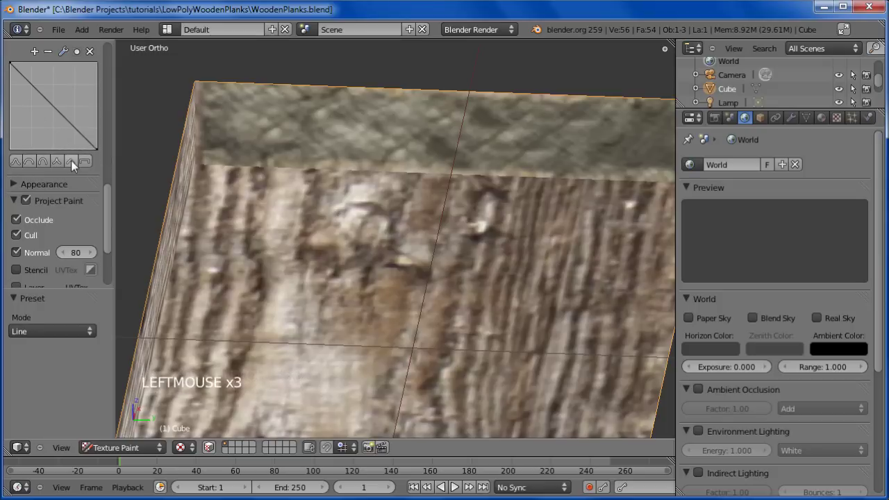
left_click(57, 162)
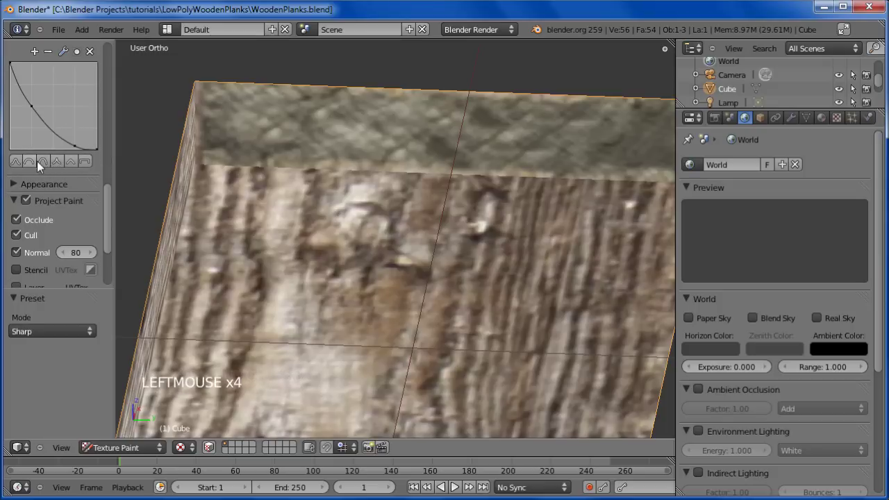
left_click(33, 161)
left_click(17, 160)
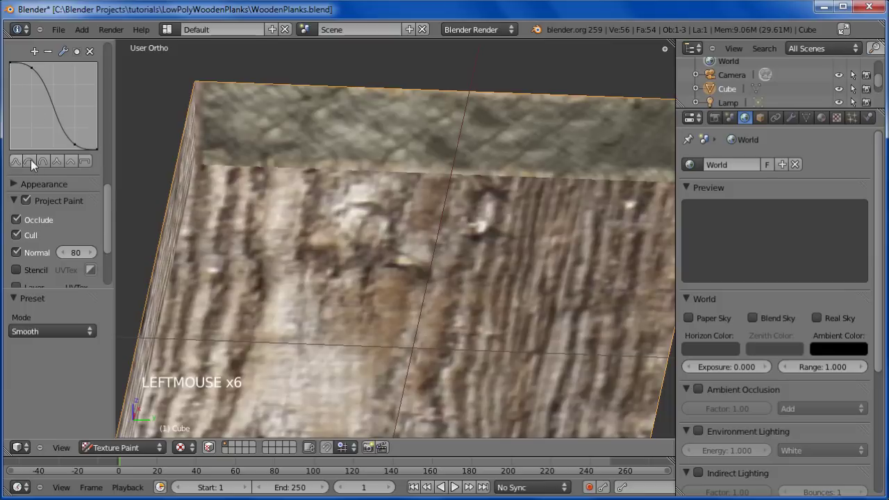
left_click(43, 160)
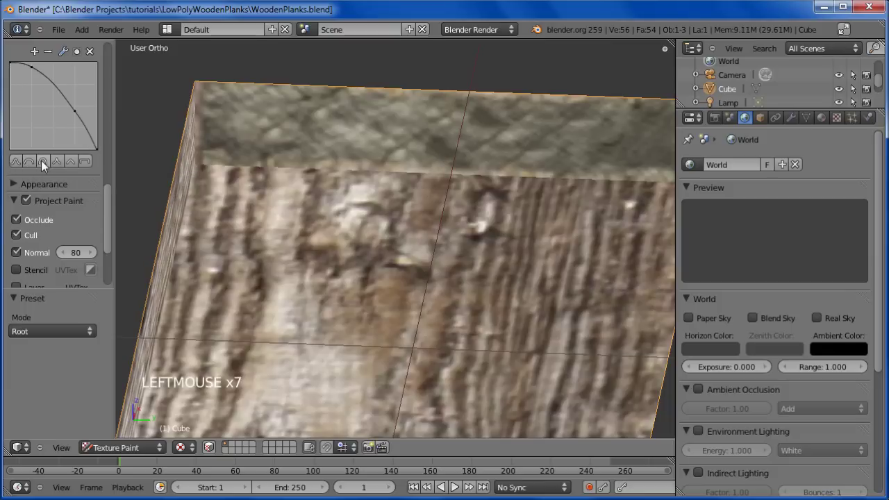
left_click(33, 161)
left_click(56, 161)
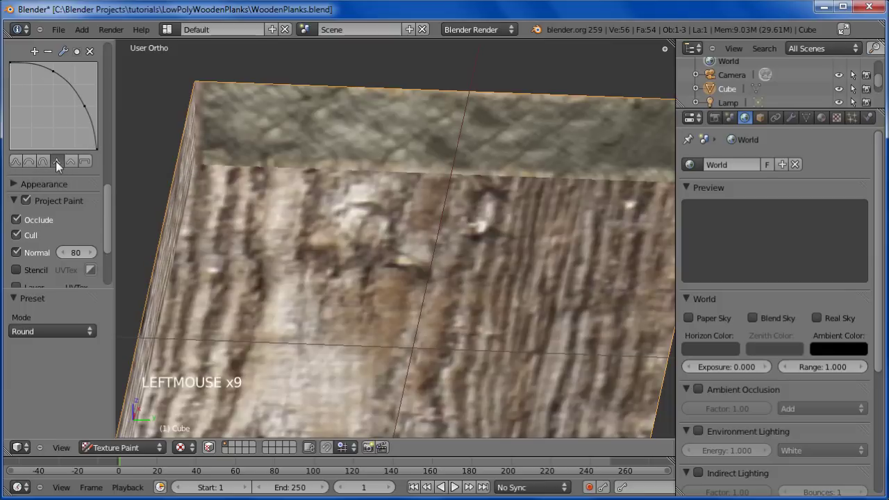
left_click(298, 175)
left_click(316, 175)
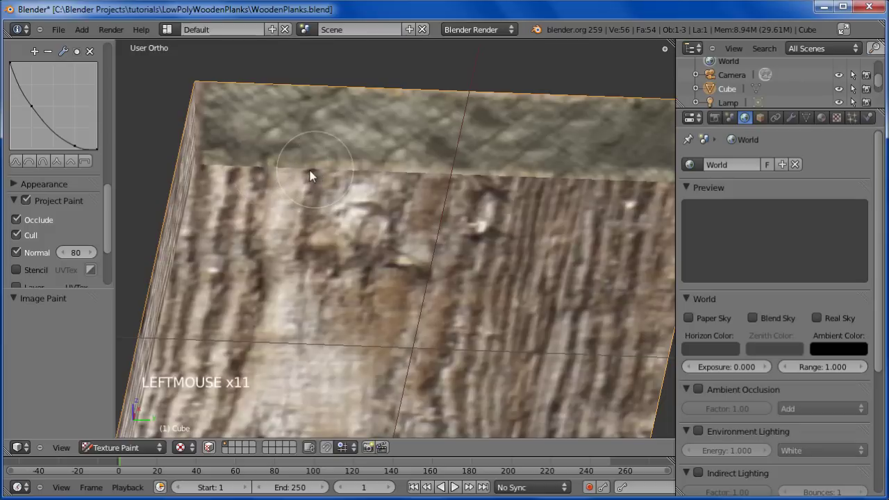
Set the Clone brush's radius to 26
scroll(273, 177, "down", 3)
scroll(229, 201, "up", 5)
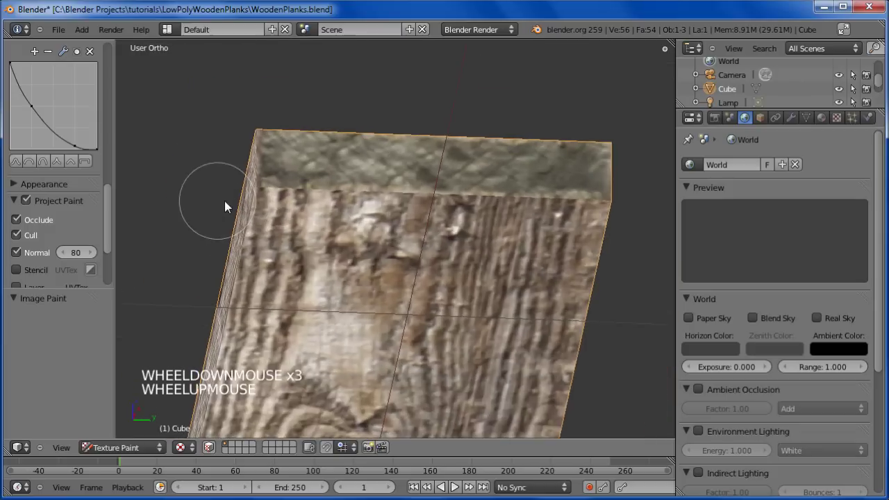
scroll(50, 146, "up", 4)
scroll(56, 145, "up", 12)
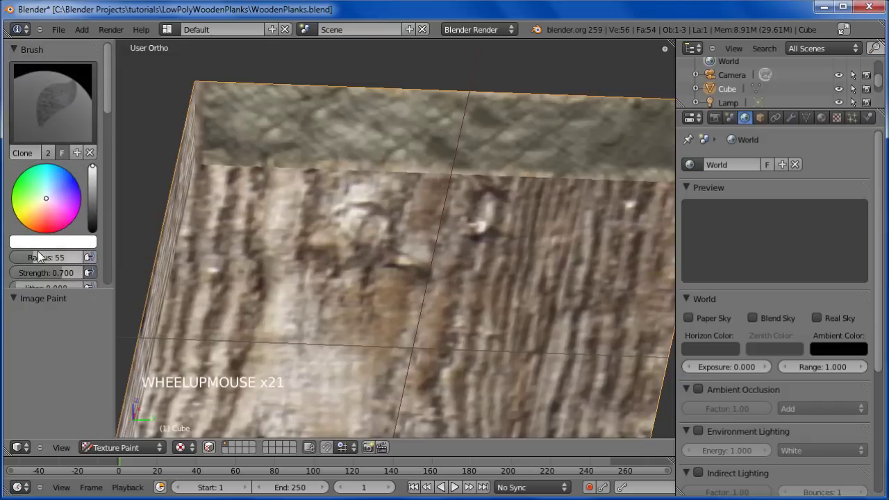
left_click_drag(47, 258, 39, 262)
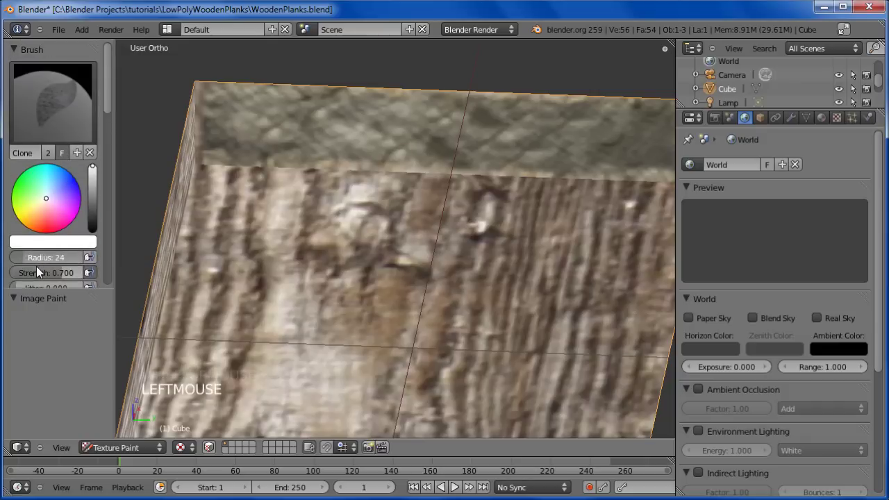
left_click_drag(36, 269, 43, 269)
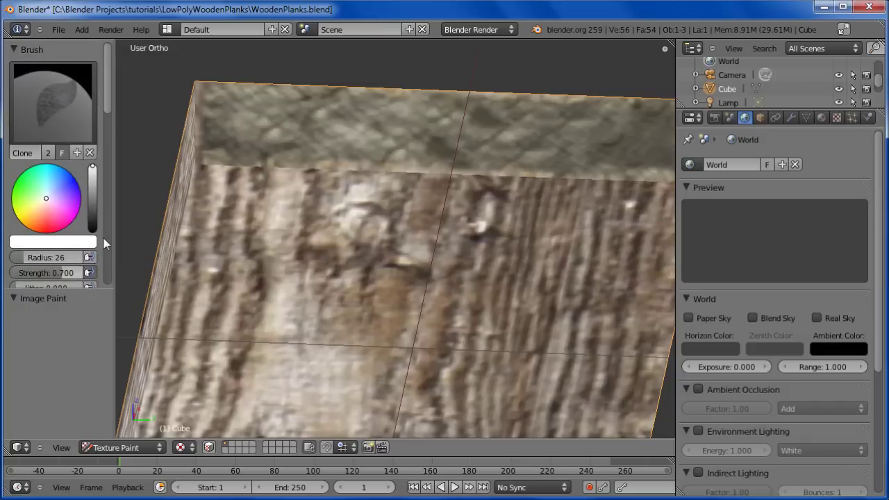
Split the 3D view vertically and change the new area into an image editor
scroll(62, 253, "down", 20)
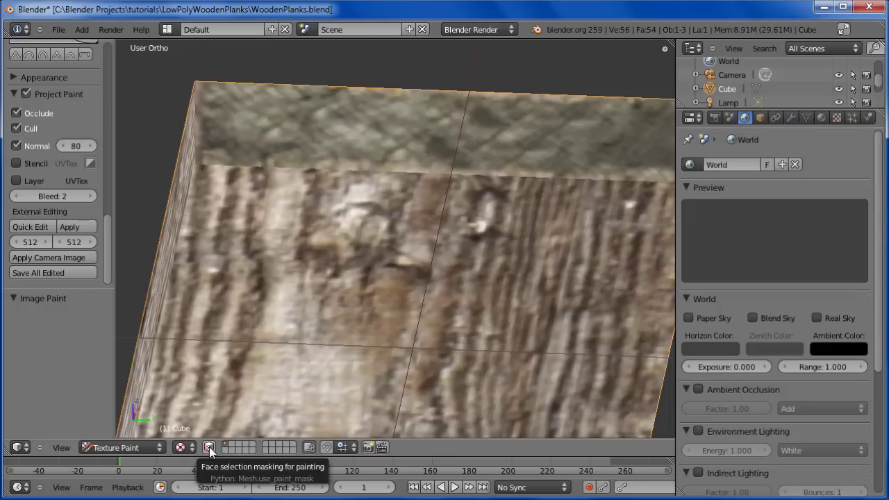
scroll(384, 202, "down", 20)
scroll(381, 201, "up", 1)
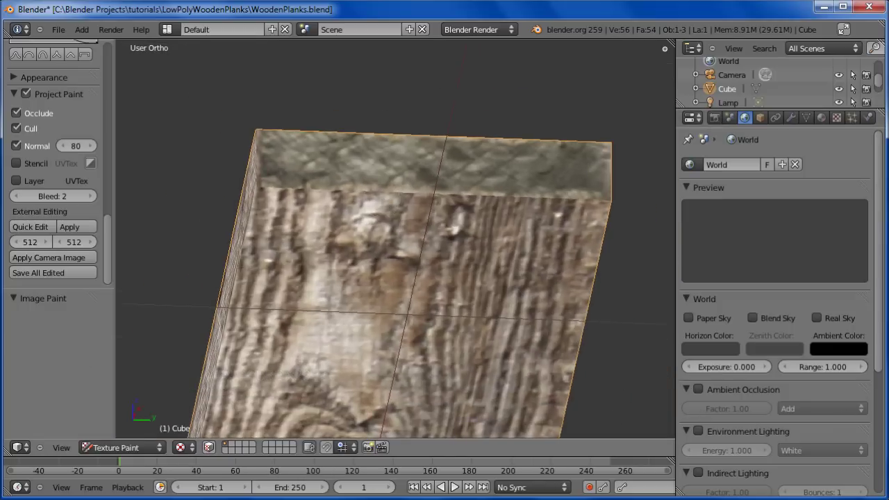
left_click_drag(10, 457, 285, 449)
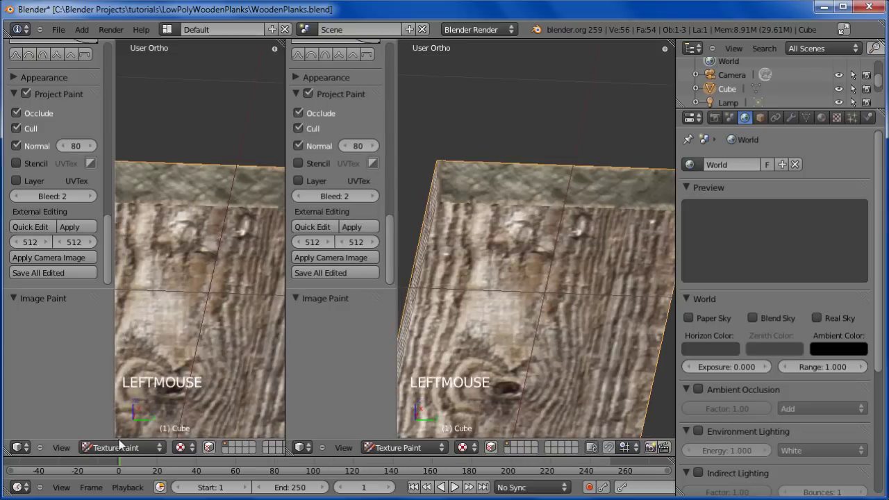
left_click(25, 448)
left_click(31, 352)
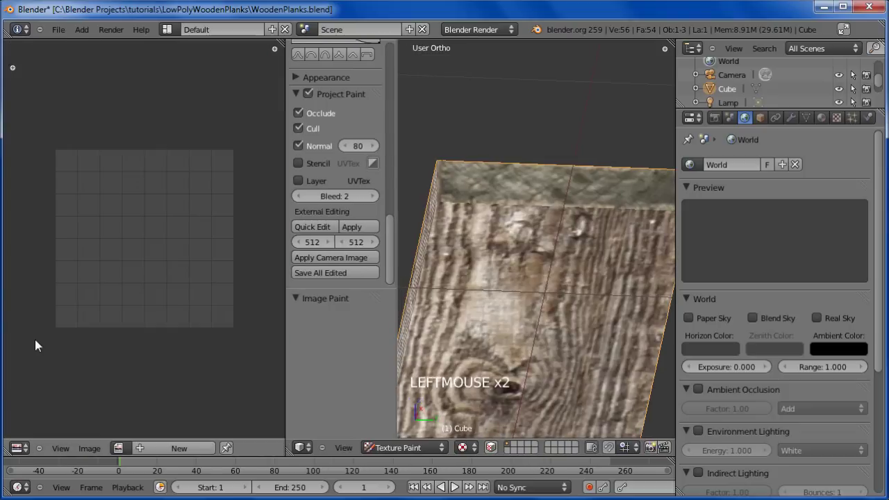
Load WoodenPlanks.png in the image editor and fit the whole texture in view
left_click(119, 448)
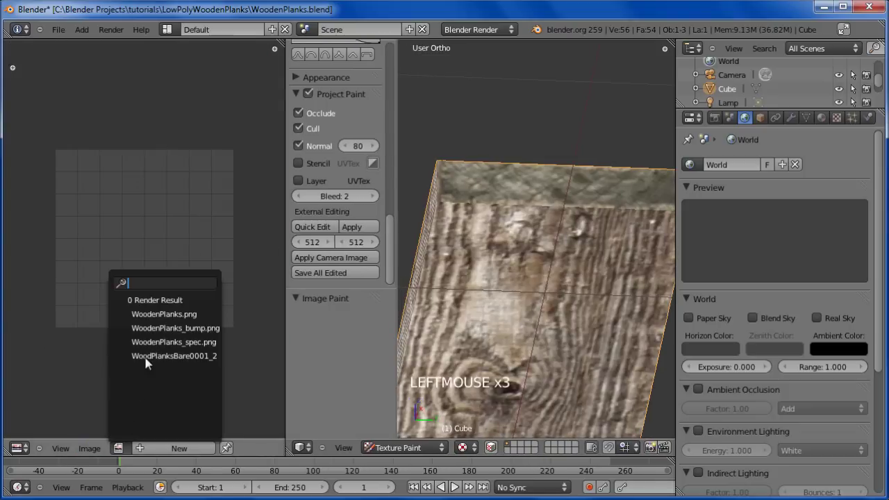
left_click(159, 315)
scroll(163, 299, "down", 7)
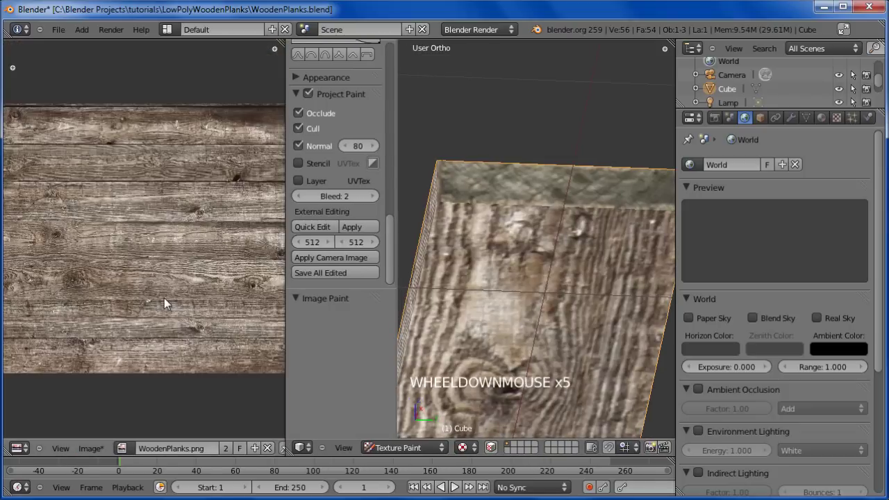
scroll(164, 298, "up", 1)
scroll(172, 314, "down", 1)
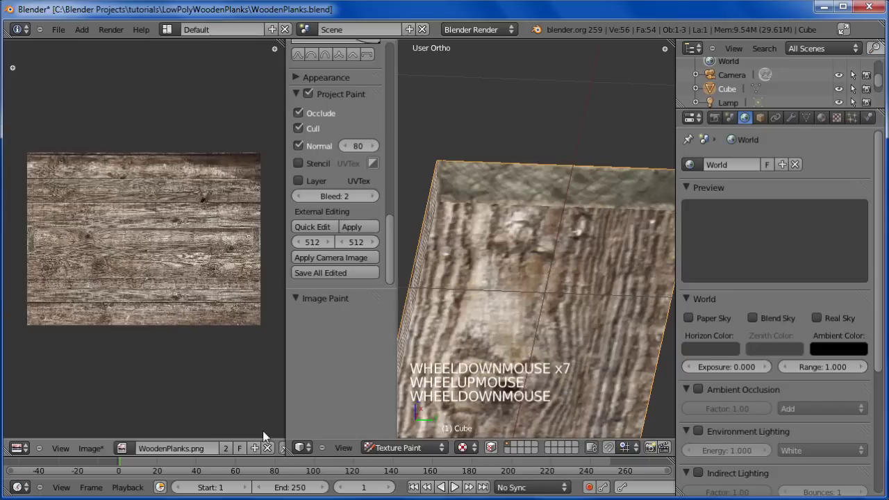
Enable image painting in the image editor and try a brush dab on the plank texture
middle_click_drag(264, 447, 60, 446)
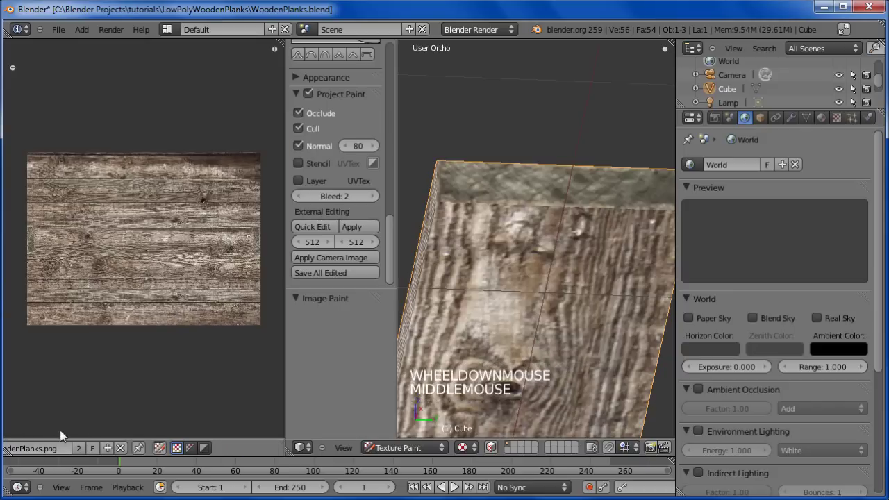
left_click(163, 447)
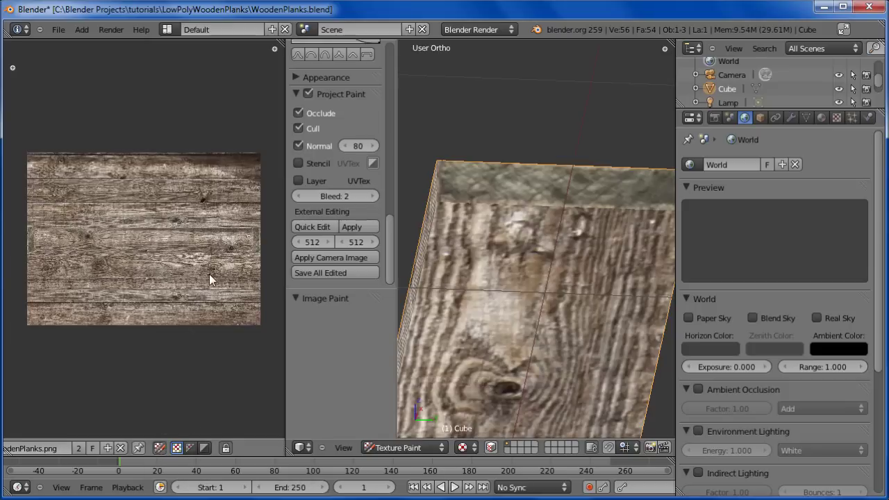
scroll(208, 280, "up", 11)
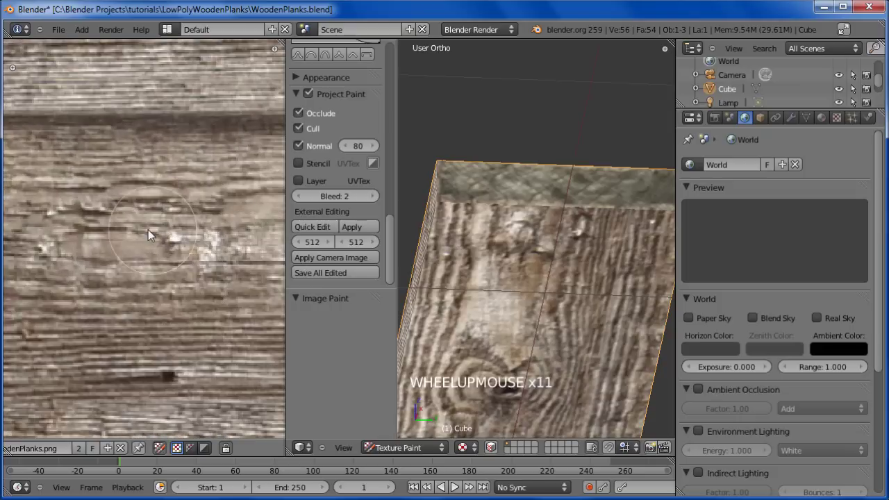
left_click(143, 247)
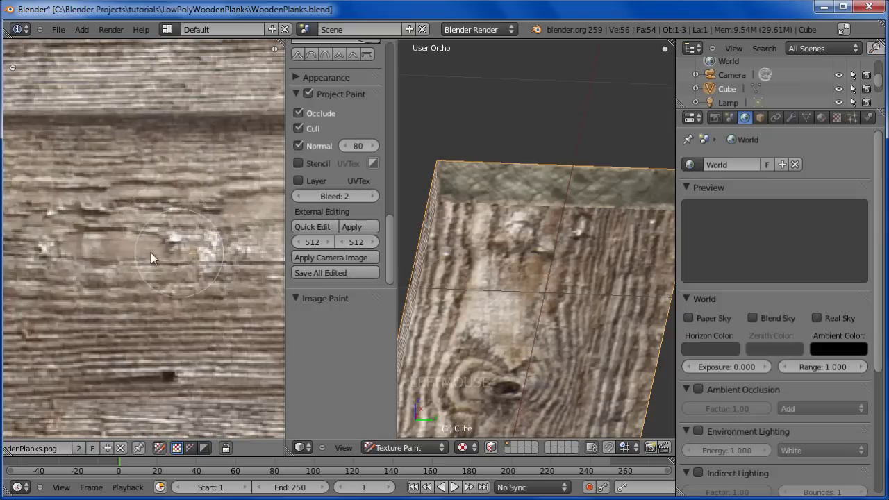
Narrow the image editor to give the 3D view with the plank more room
scroll(171, 270, "down", 5)
scroll(170, 271, "down", 2)
scroll(190, 299, "up", 2)
scroll(559, 196, "up", 3)
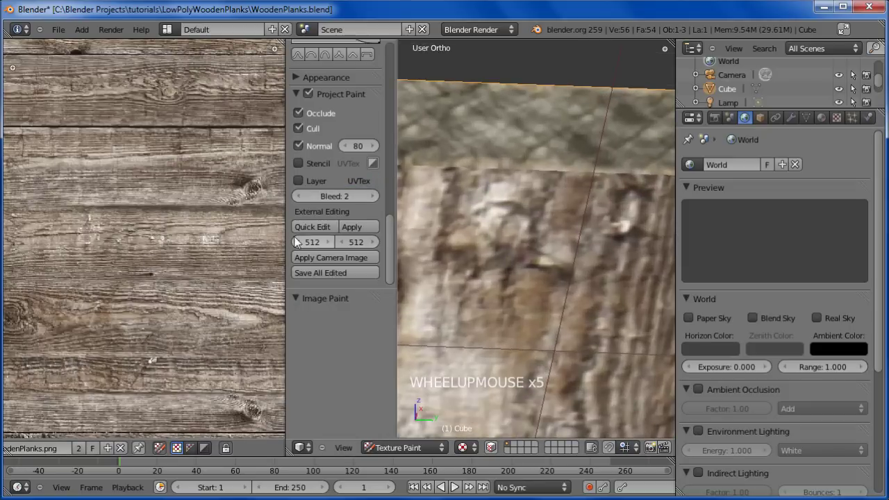
left_click_drag(282, 237, 160, 227)
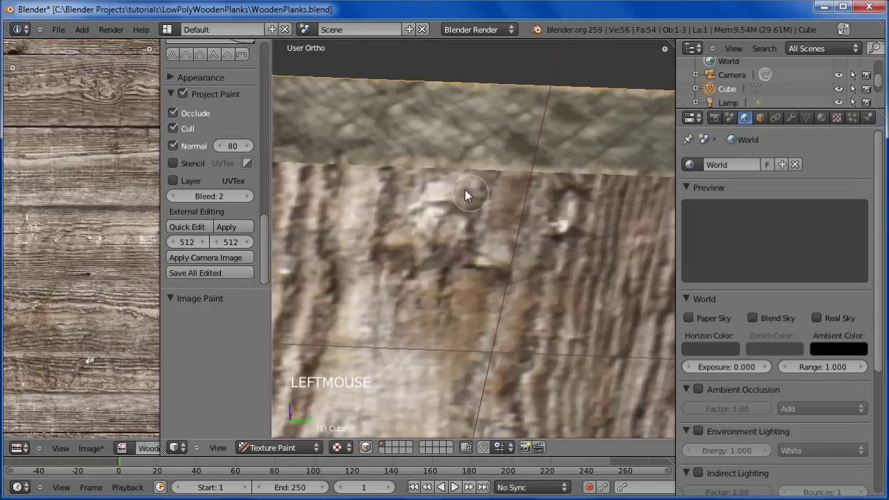
scroll(451, 198, "down", 3)
scroll(429, 208, "up", 1)
scroll(407, 193, "up", 1)
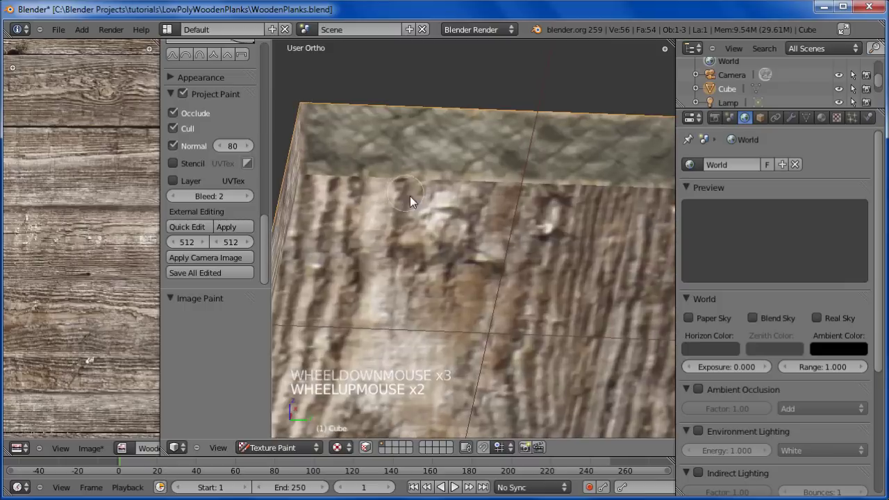
Set the clone source on the plank's side face, beside the vertical corner edge at the near end
scroll(411, 208, "down", 3)
middle_click_drag(399, 280, 466, 318, "shift")
scroll(478, 168, "down", 6)
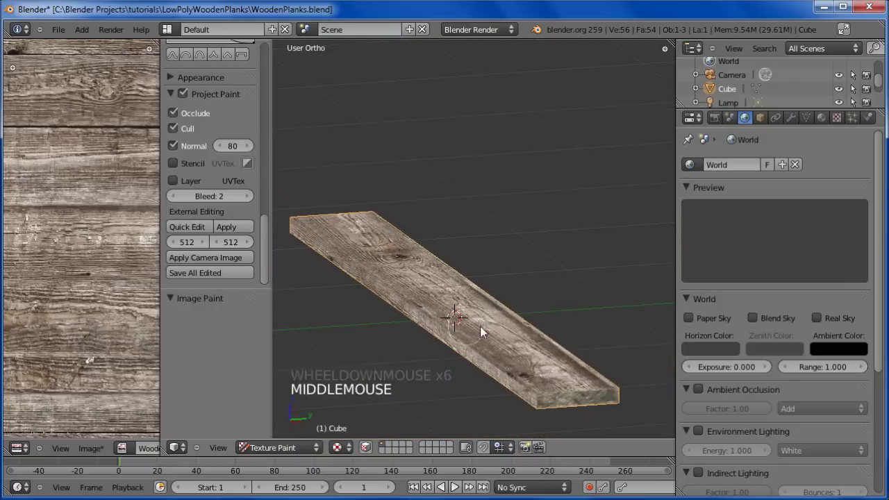
scroll(486, 340, "up", 3)
middle_click_drag(472, 363, 460, 183, "shift")
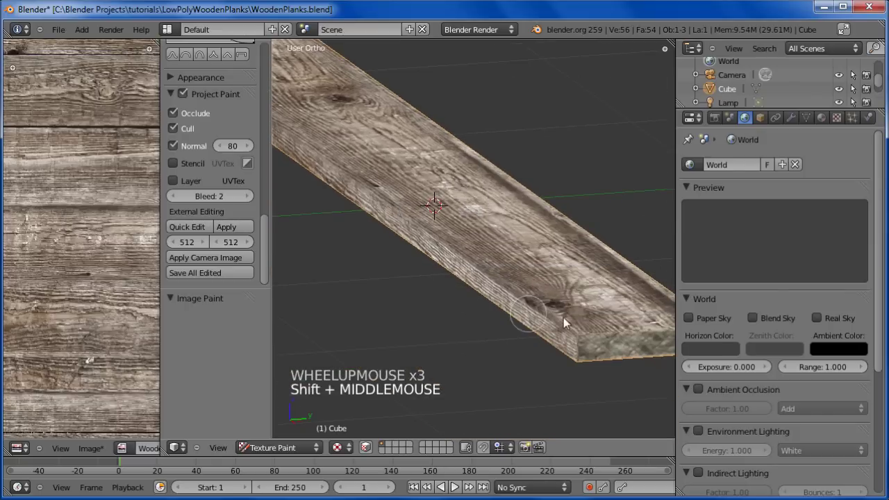
middle_click_drag(534, 286, 461, 241, "shift")
scroll(465, 260, "up", 2, "shift")
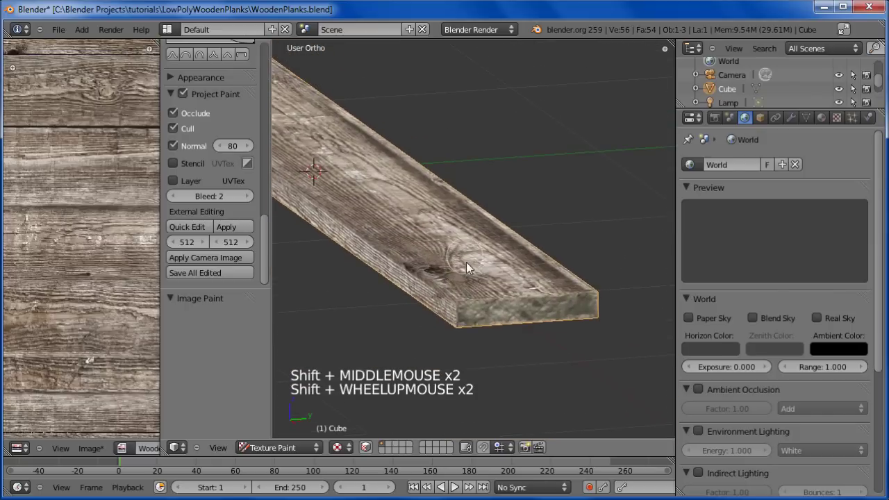
scroll(472, 286, "up", 5)
middle_click_drag(464, 288, 463, 234, "shift")
scroll(444, 170, "up", 5)
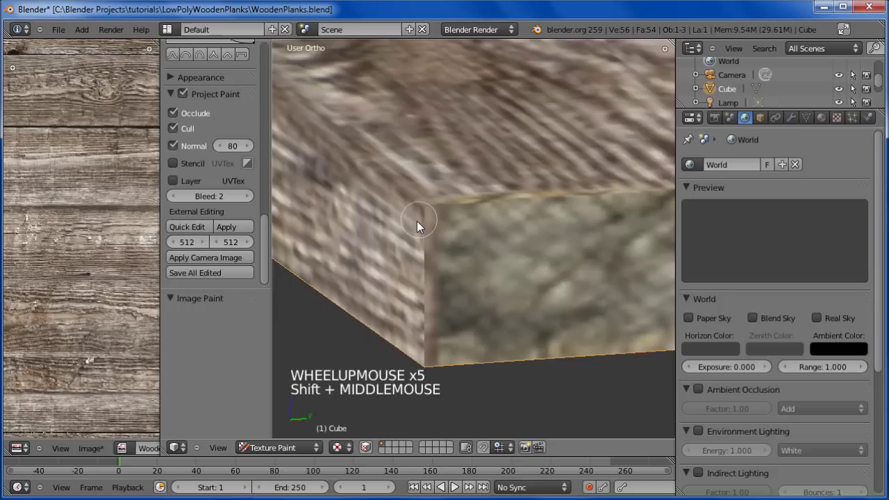
left_click(404, 219, "ctrl")
Try cloning the side wood down the vertical corner edge of the end face, and undo the stroke
mouse_move(461, 277)
middle_mouse_down()
mouse_move(491, 249)
mouse_move(449, 224)
middle_mouse_up()
left_click(462, 215)
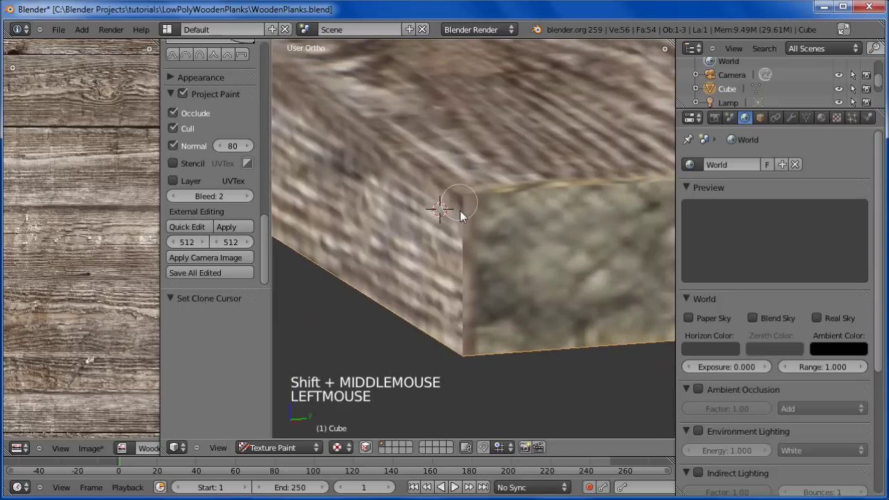
left_click_drag(461, 197, 461, 274)
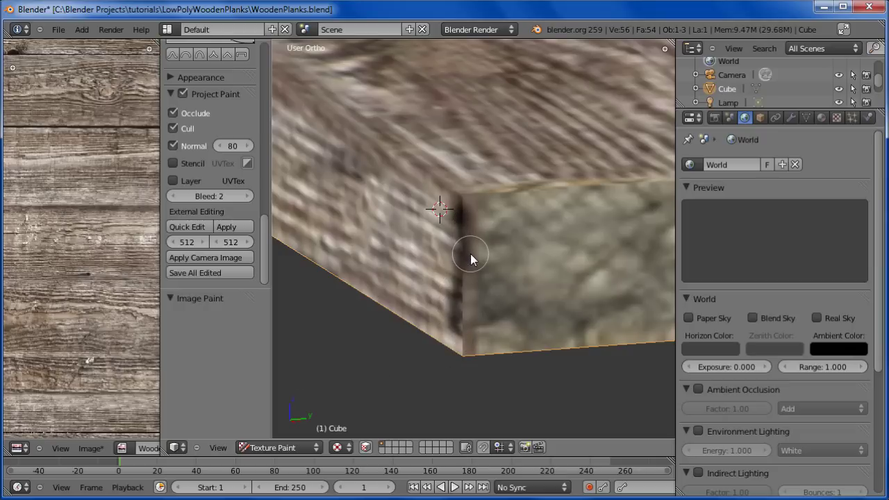
key("ctrl+z")
Set the Clone brush's blend mode to Mix and clone side wood over the dark dab at the corner
scroll(227, 153, "up", 11)
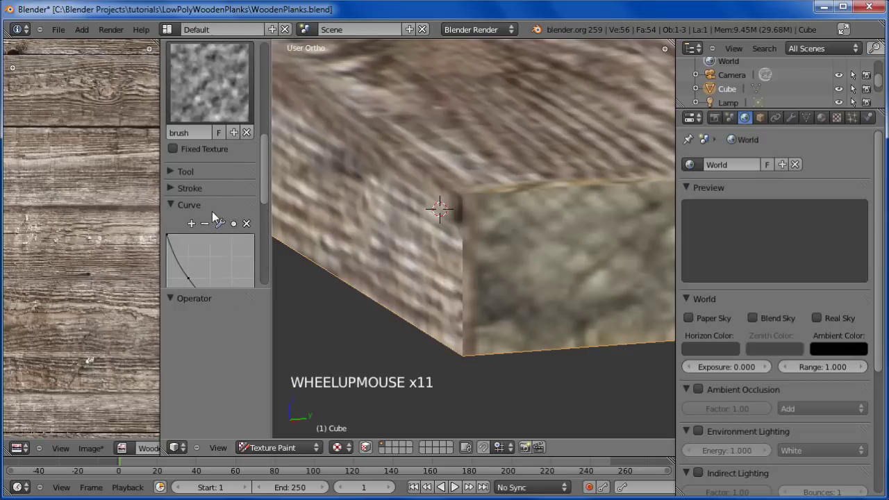
scroll(213, 214, "up", 14)
scroll(225, 230, "down", 4)
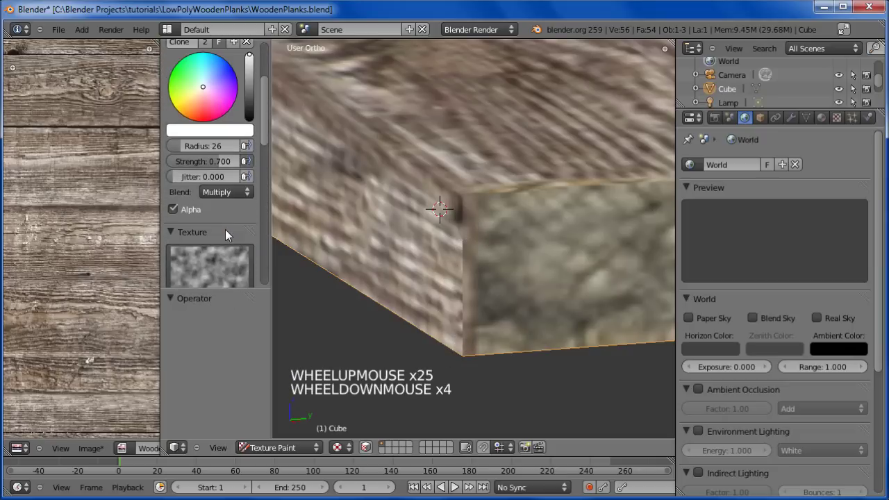
left_click(233, 194)
left_click(225, 178)
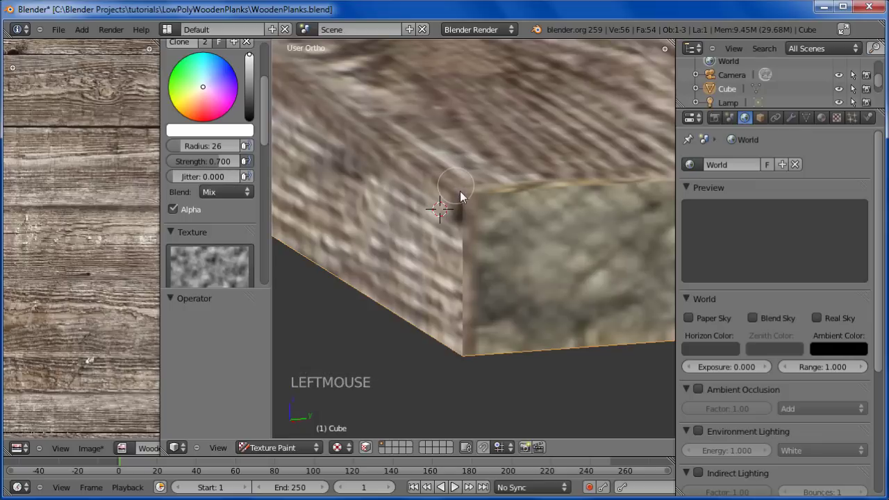
left_click(464, 223)
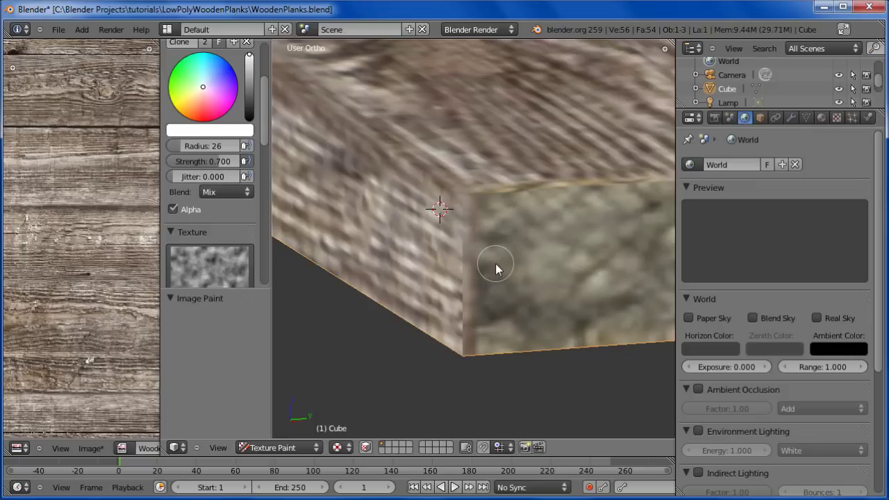
Sample the end grain as the clone source and clone it along the full vertical corner edge
left_click(495, 264, "shift")
left_click(460, 240)
left_click(496, 249, "ctrl")
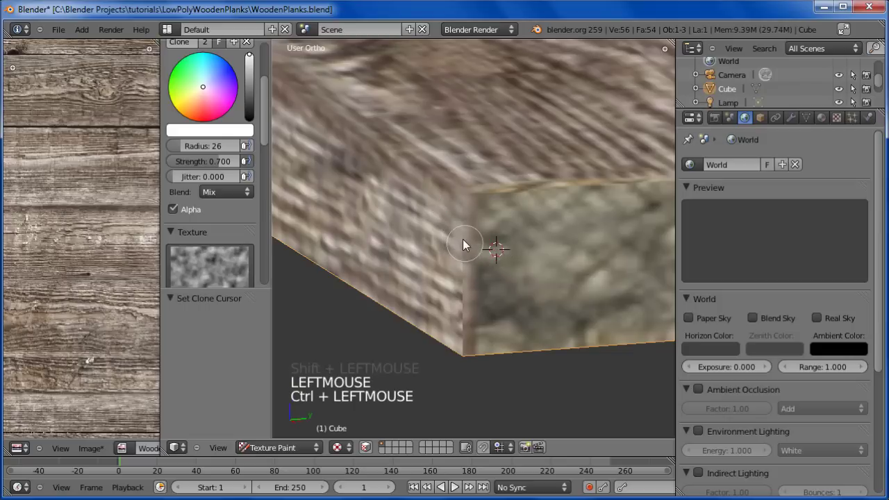
left_click(466, 241)
left_click(464, 281)
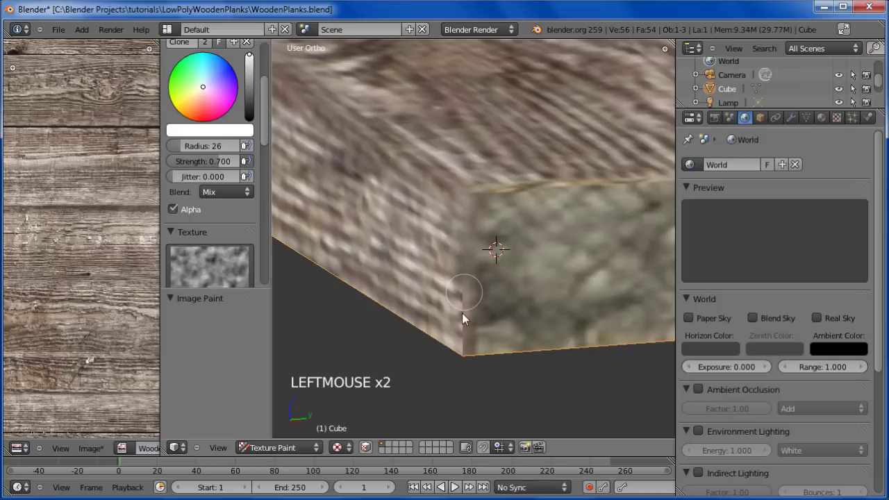
left_click(463, 312)
left_click(462, 329)
left_click(463, 340)
left_click(463, 351)
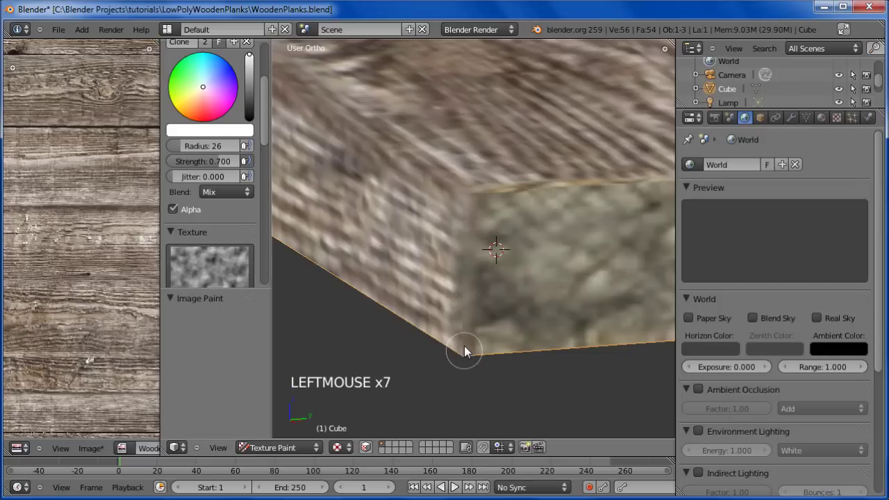
left_click(462, 321)
left_click(462, 292)
left_click(473, 234)
left_click(463, 204)
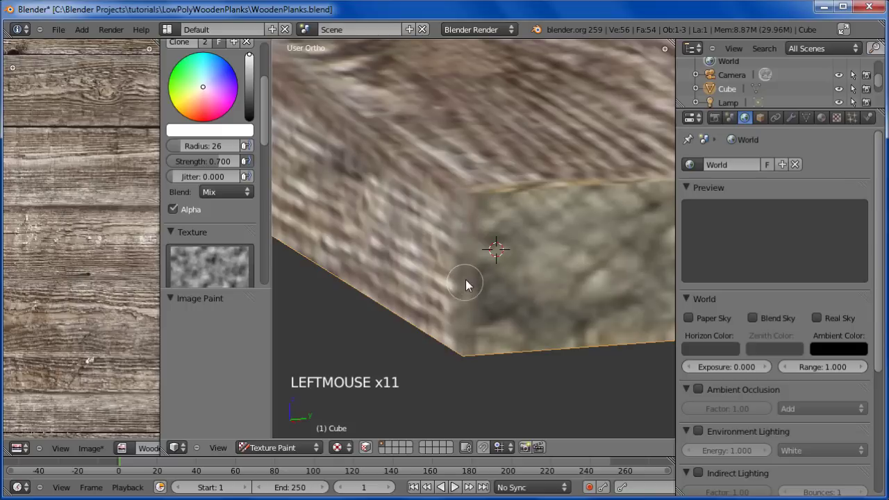
Enlarge the Clone brush radius to 46 for the seam between the top and end faces
scroll(466, 274, "down", 4, "shift")
scroll(479, 260, "down", 4)
mouse_move(486, 252)
middle_mouse_down()
mouse_move(418, 215)
mouse_move(488, 265)
middle_mouse_up()
scroll(418, 215, "up", 4)
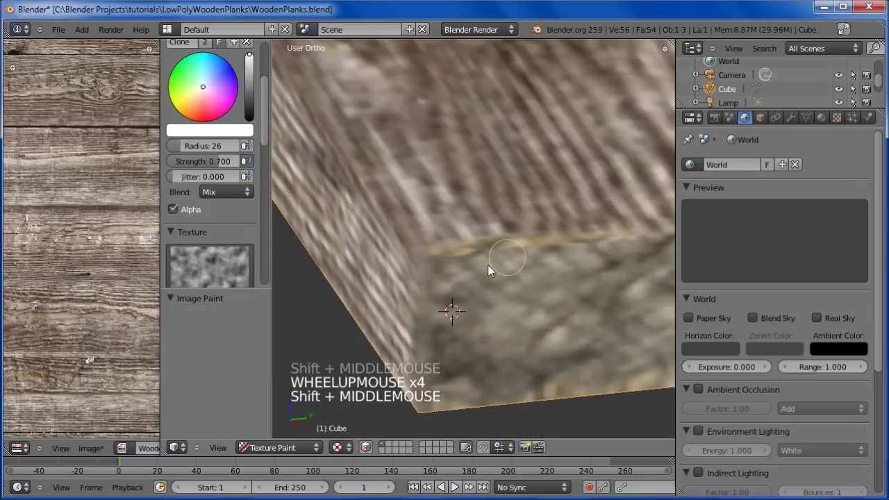
key("f")
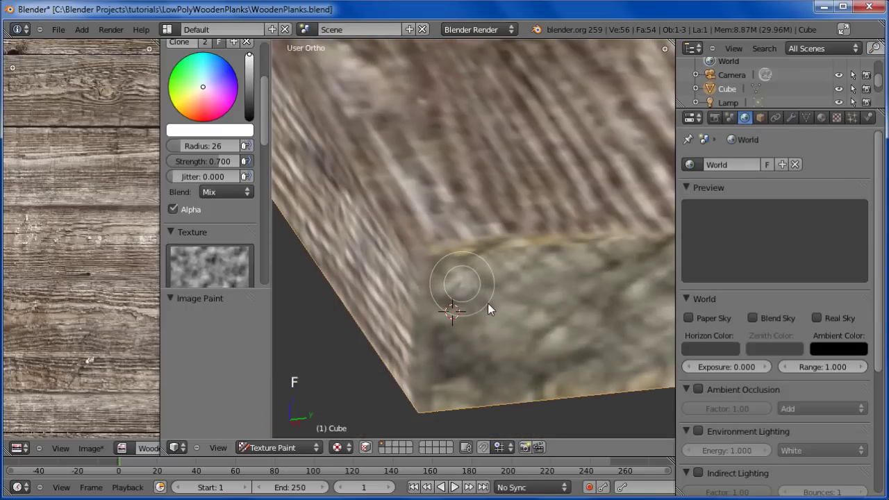
left_click(497, 293)
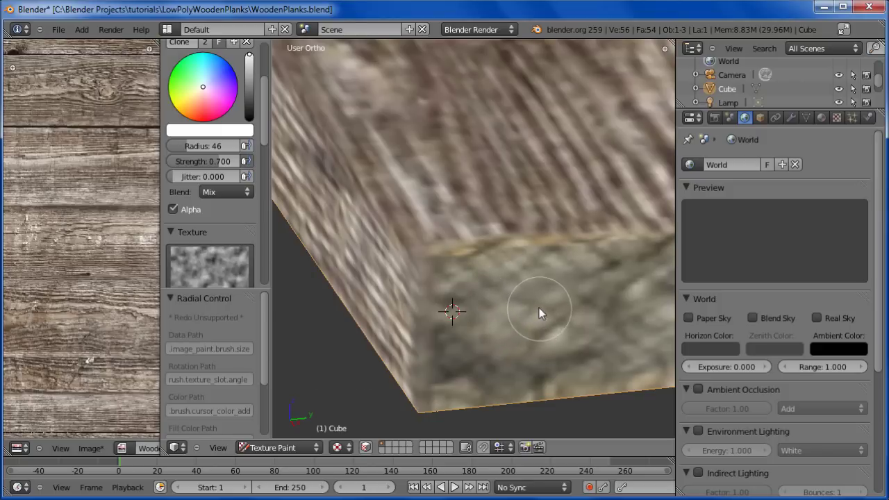
Sample the top wood near the corner and clone it along the first stretch of the end face's upper edge
left_click(419, 230, "ctrl")
left_click(440, 251)
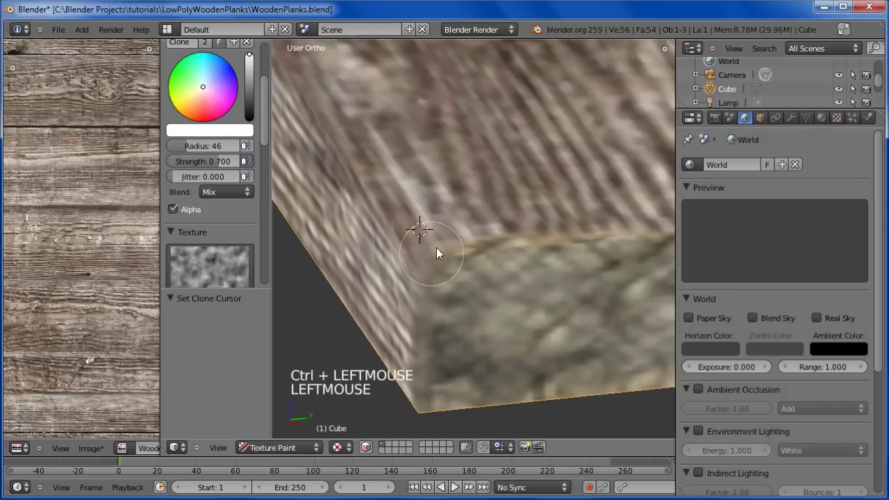
left_click(490, 238)
left_click(559, 238)
left_click(596, 232)
left_click(606, 234)
left_click(615, 236)
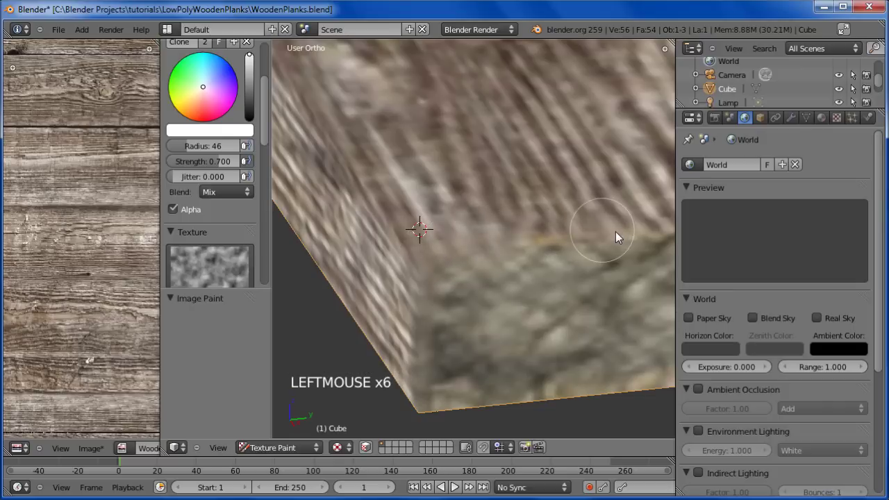
Continue cloning the top wood along the middle of the seam between the top face and end grain
scroll(573, 234, "down", 5)
middle_click_drag(562, 237, 567, 195)
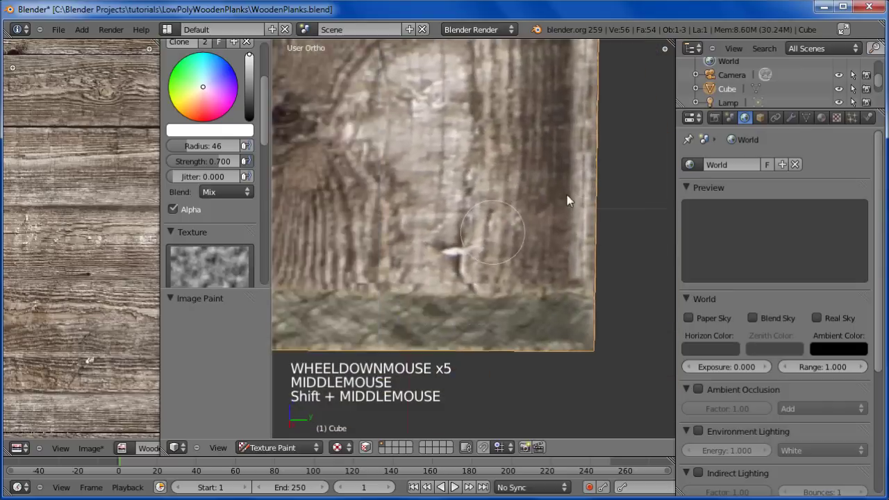
left_click(402, 230)
left_click(425, 229)
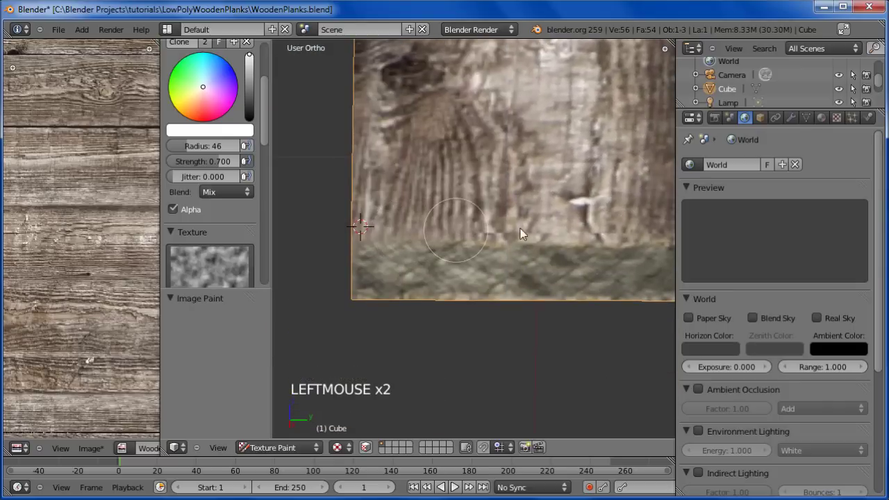
left_click(521, 234)
left_click(541, 237)
left_click(598, 237)
Resample the top wood nearer the other corner and clone it over the remaining stretch of the top seam
middle_click_drag(583, 237, 357, 225, "shift")
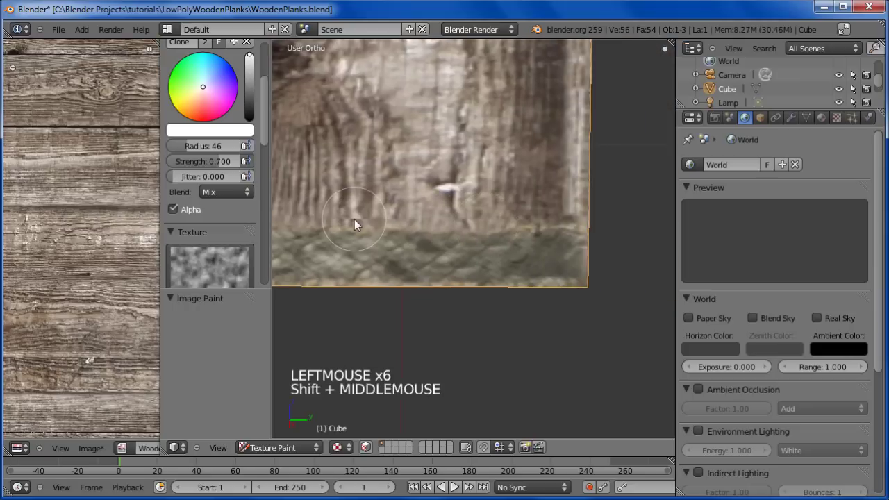
left_click(495, 195, "ctrl")
left_click(490, 230)
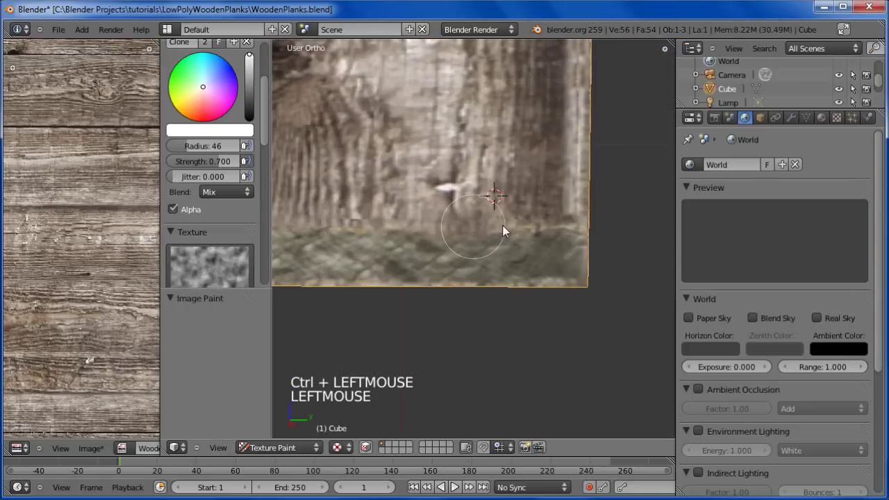
left_click(517, 230)
left_click(535, 228)
left_click(566, 228)
left_click(572, 225)
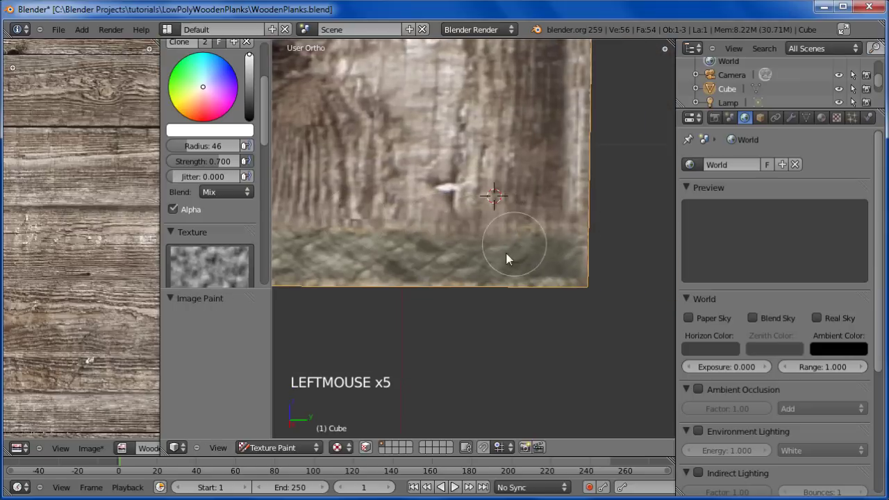
Sample the wood on the plank's other side face and clone it down that vertical corner edge of the end
mouse_move(508, 258)
middle_mouse_down()
mouse_move(470, 228)
mouse_move(478, 261)
middle_mouse_up()
scroll(480, 229, "down", 6)
middle_click_drag(482, 206, 500, 222, "shift")
middle_click_drag(500, 222, 514, 192)
scroll(446, 100, "up", 6)
middle_click_drag(447, 100, 488, 164, "shift")
scroll(498, 235, "up", 5)
left_click(488, 167, "ctrl")
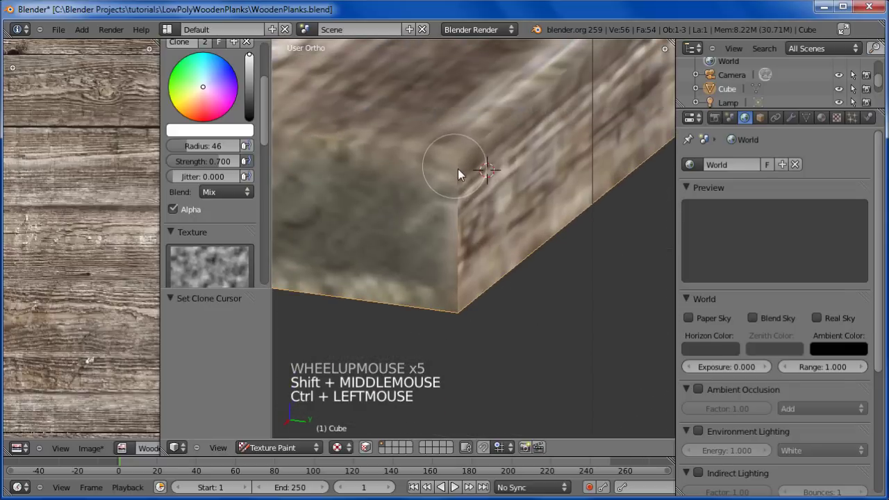
left_click(457, 174)
left_click(457, 184)
left_click(455, 236)
left_click(455, 247)
left_click(458, 190)
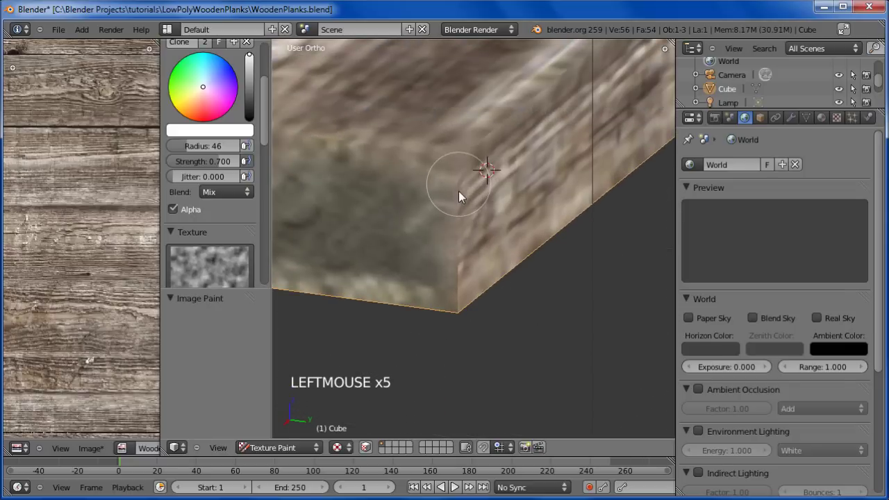
left_click(451, 278)
left_click(453, 283)
left_click(453, 299)
left_click(458, 309)
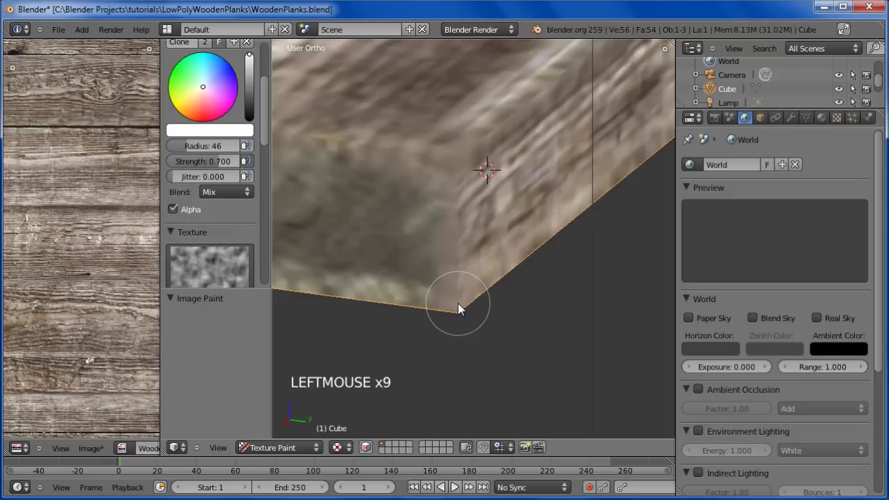
left_click(460, 278)
left_click(458, 208)
At the plank's opposite end, sample the end grain and clone it along the seam from one corner past the middle
middle_click_drag(436, 275, 548, 200, "shift")
scroll(538, 224, "down", 13)
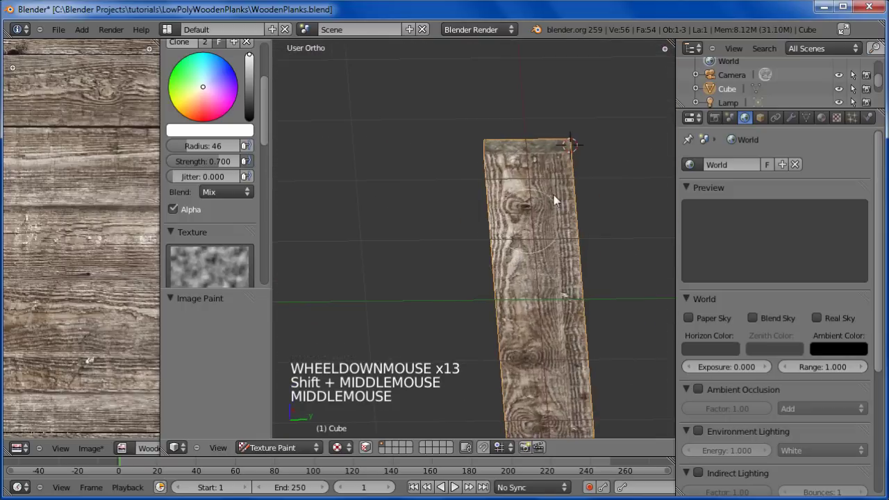
scroll(536, 142, "up", 7)
middle_click_drag(536, 143, 460, 242, "shift")
scroll(487, 255, "up", 2)
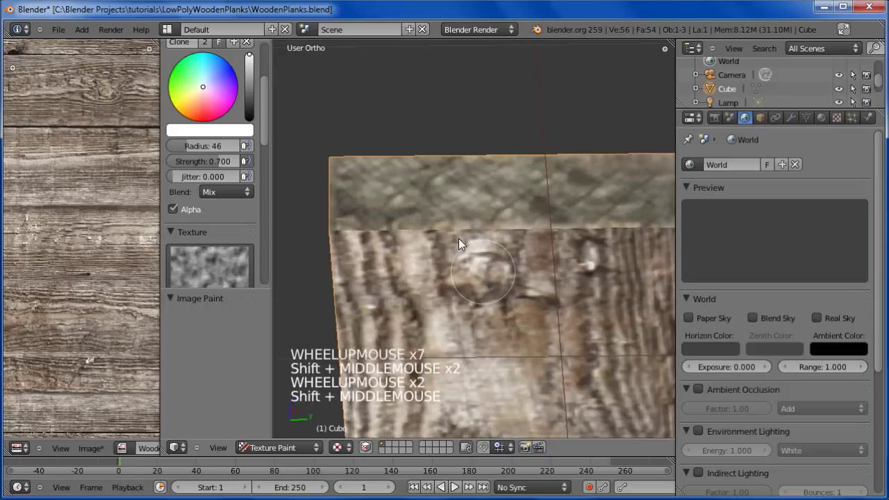
left_click(351, 175, "ctrl")
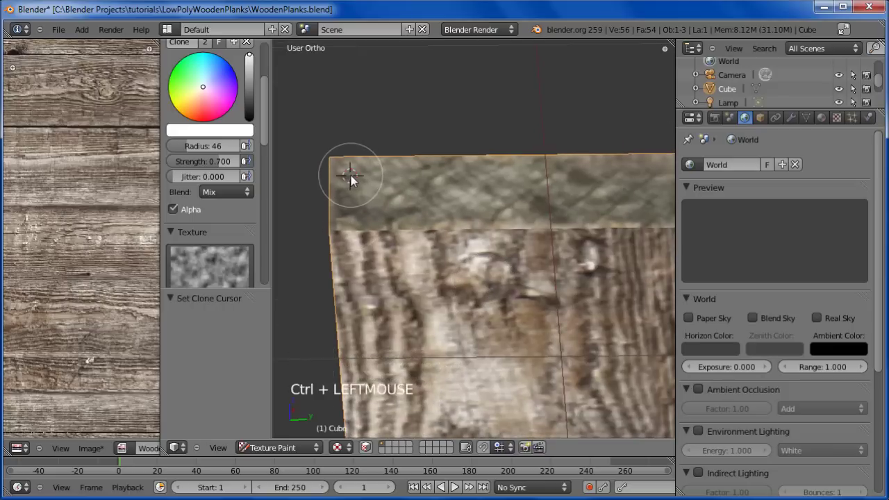
left_click(341, 233)
left_click(368, 225)
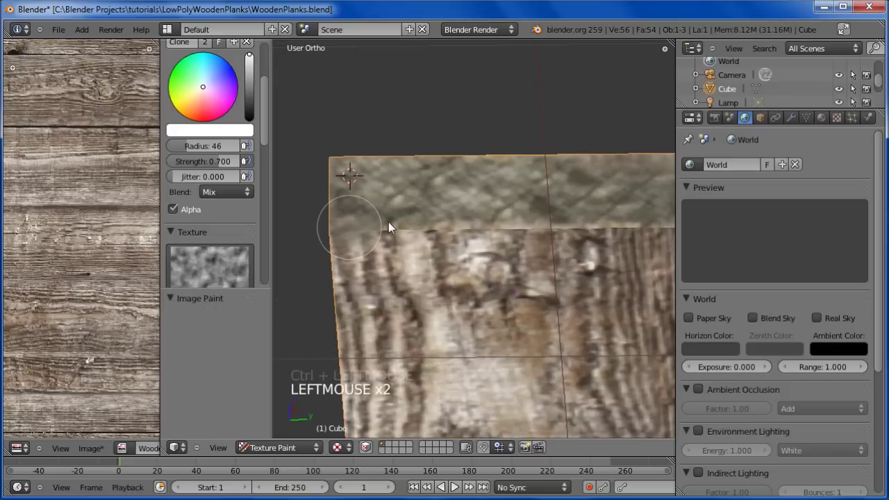
left_click(394, 221)
left_click(408, 221)
left_click(444, 221)
left_click(479, 224)
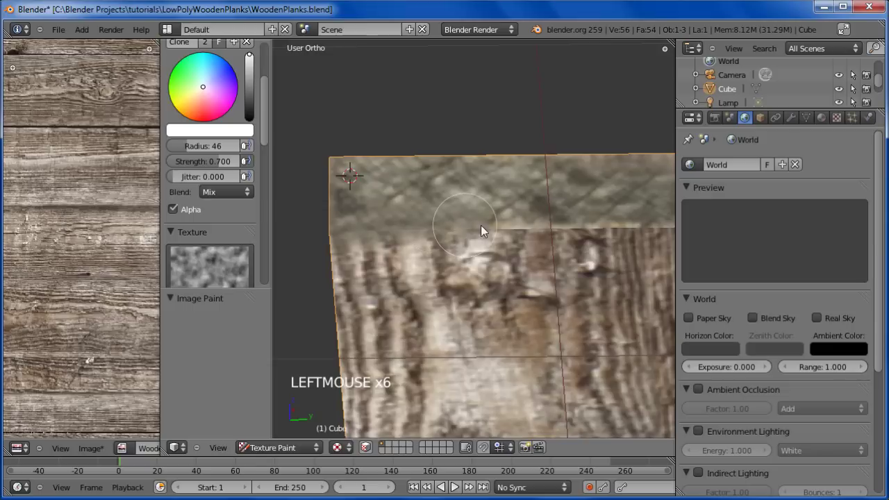
left_click(513, 226)
left_click(542, 227)
left_click(562, 225)
left_click(582, 224)
left_click(549, 223)
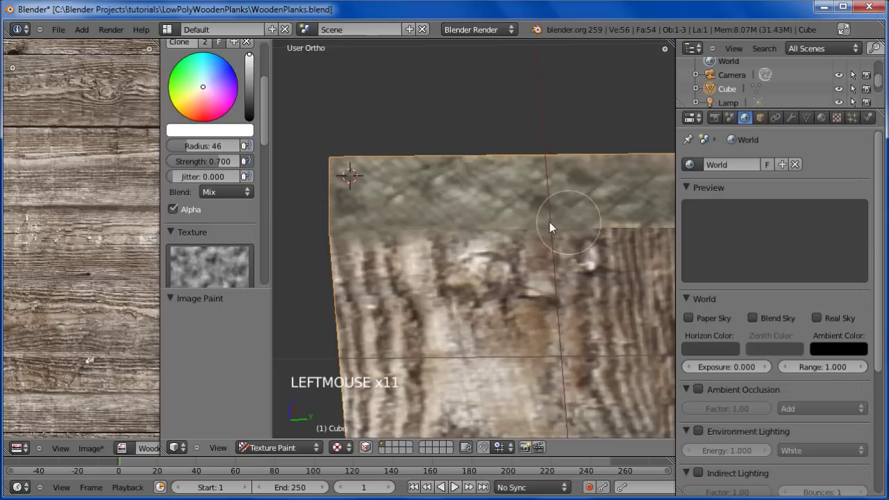
Continue cloning the sampled end grain along the remaining stretch of the underside seam to the other corner
left_click(568, 248)
mouse_move(568, 248)
middle_mouse_down("shift")
mouse_move(417, 272)
mouse_move(428, 246)
middle_mouse_up("shift")
left_click(480, 248)
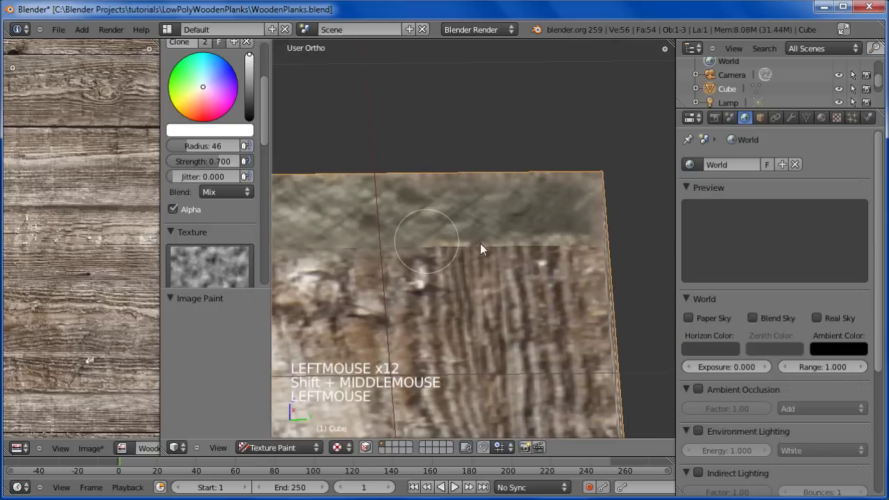
left_click(513, 252)
left_click(520, 253)
left_click(527, 253)
left_click(535, 252)
left_click(564, 250)
left_click(575, 250)
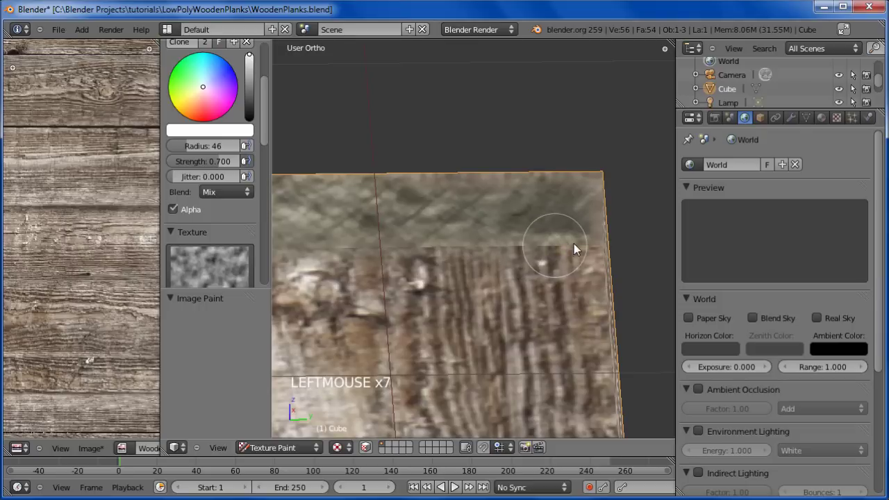
left_click(512, 248)
left_click(521, 250)
left_click(549, 248)
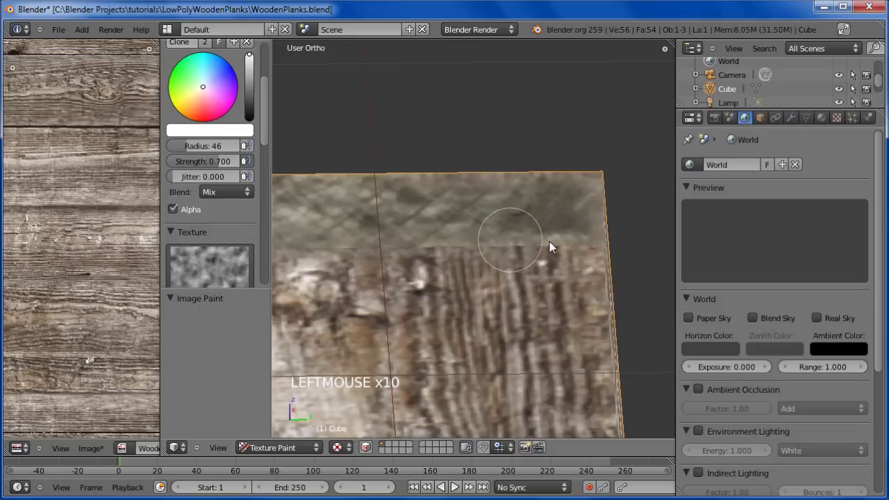
left_click(520, 247)
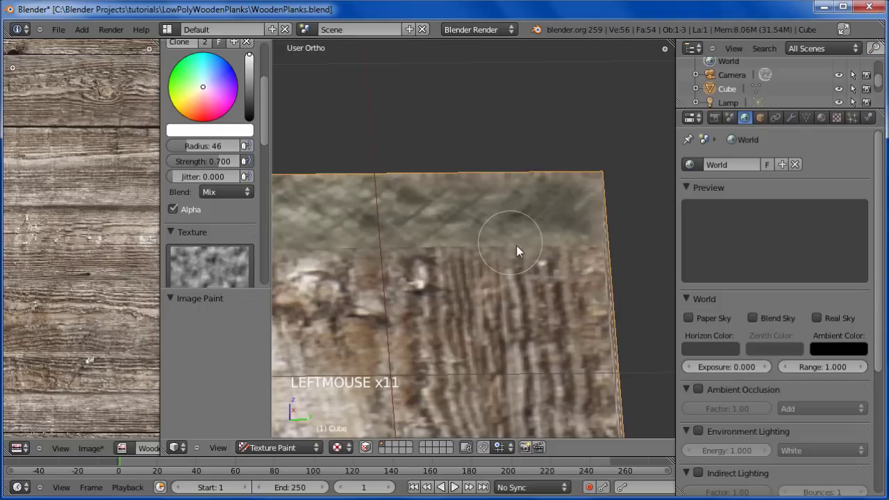
left_click(517, 248)
Open the Windows power plan options to check the available plans, then close them
left_click(785, 499)
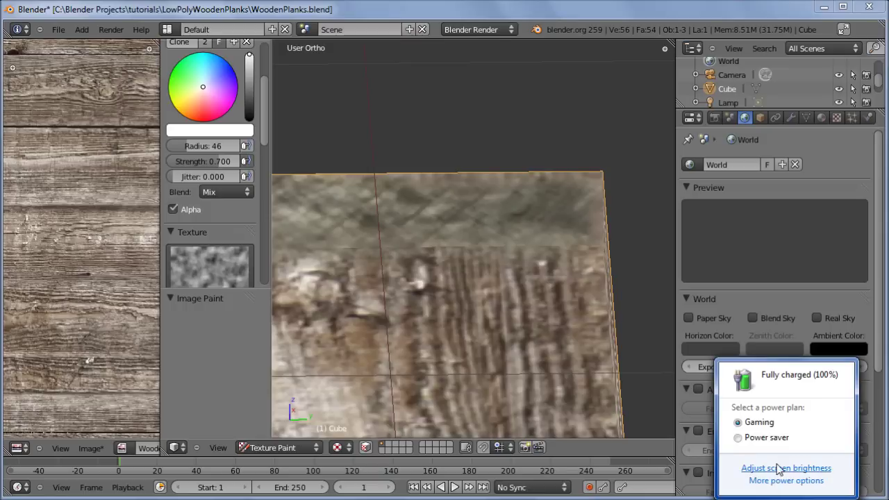
left_click(767, 480)
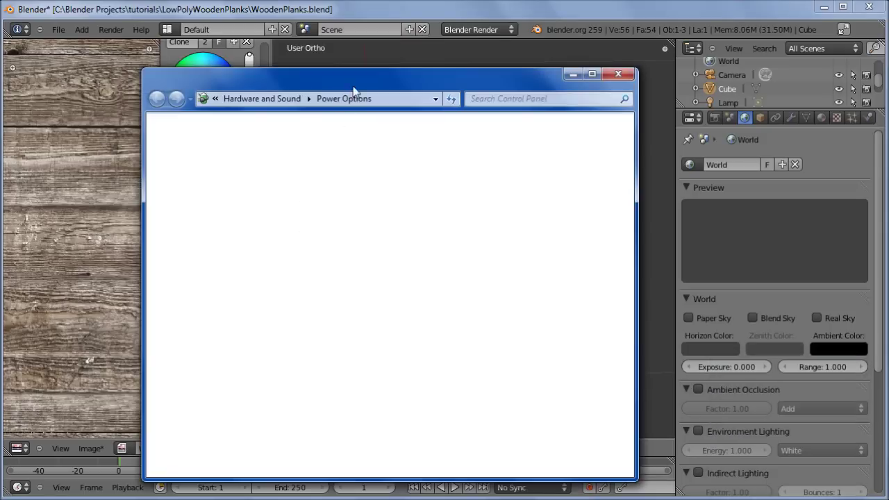
left_click_drag(355, 90, 400, 73)
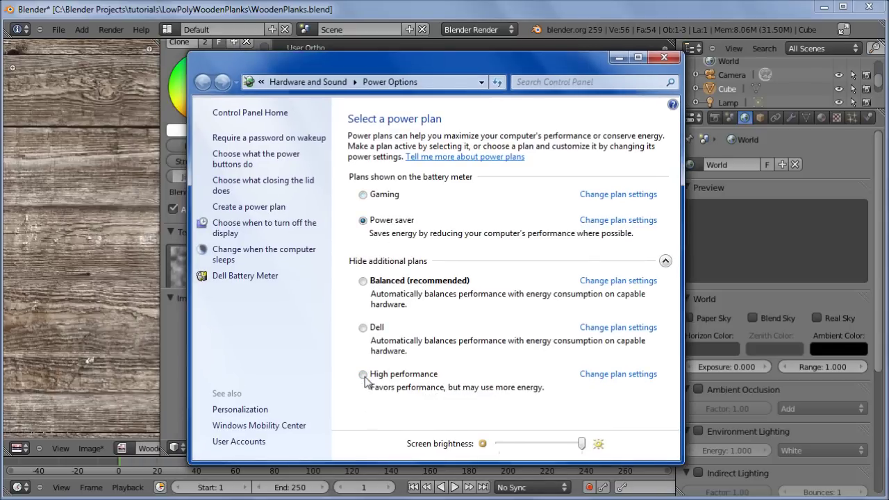
left_click(663, 57)
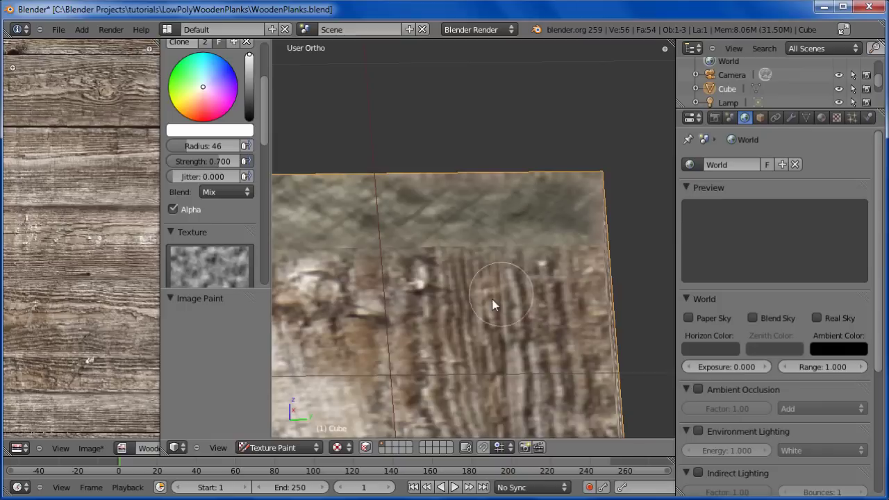
Touch up the middle of the underside seam with more cloned end grain
left_click(454, 238)
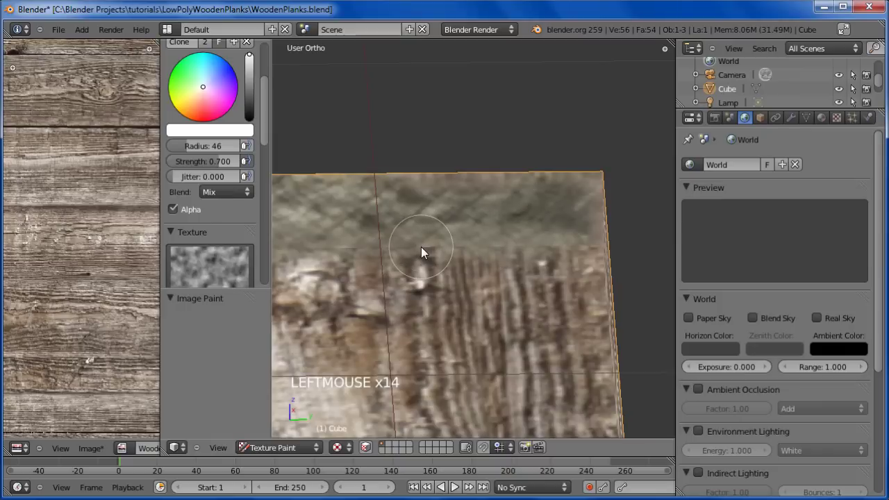
left_click(420, 247)
left_click(425, 245)
Reduce the Clone brush radius to 21
mouse_move(424, 246)
middle_mouse_down("shift")
mouse_move(448, 236)
mouse_move(421, 268)
mouse_move(487, 274)
middle_mouse_up("shift")
scroll(461, 231, "down", 3)
scroll(461, 235, "down", 1)
scroll(487, 273, "up", 4)
middle_click_drag(539, 159, 426, 323, "shift")
scroll(476, 213, "down", 5)
scroll(444, 307, "up", 1)
scroll(445, 306, "up", 5)
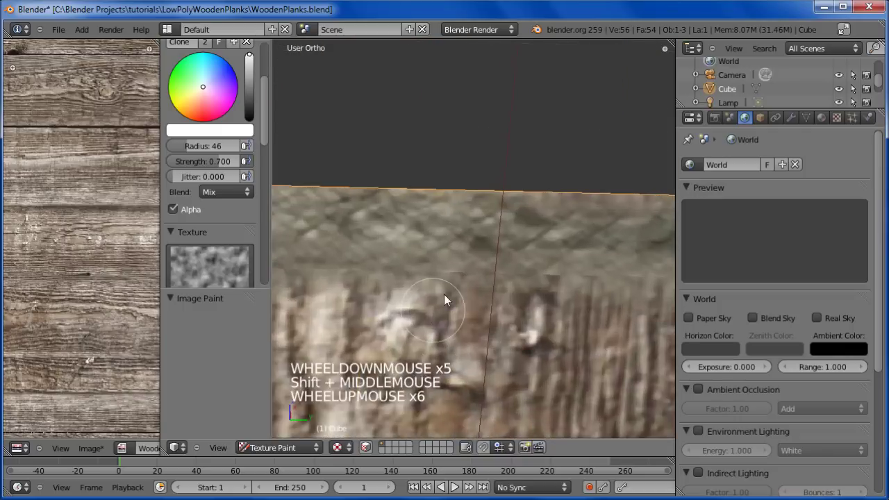
middle_click_drag(444, 293, 472, 254, "shift")
scroll(471, 254, "down", 1)
left_click(214, 143)
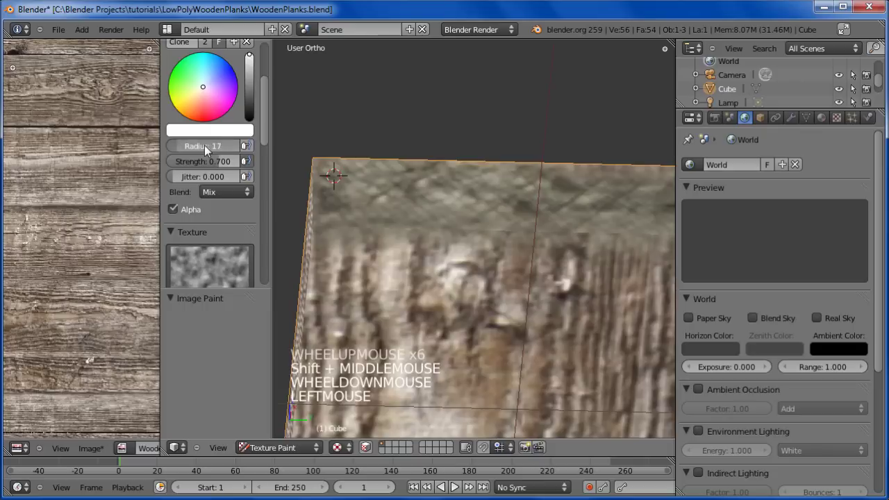
left_click_drag(204, 145, 210, 145)
Sample the underside wood near the corner and clone it along the seam with the end grain past the middle
left_click(336, 268, "ctrl")
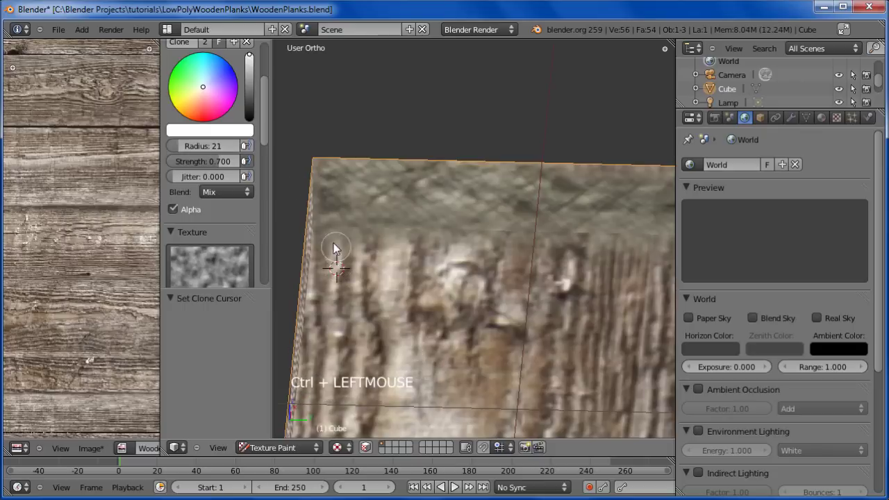
left_click(329, 242)
left_click(347, 236)
left_click(381, 234)
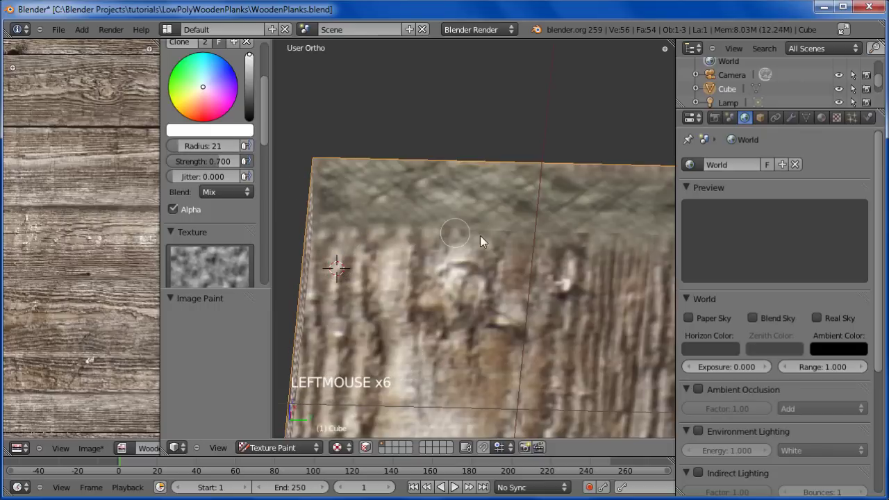
left_click(514, 247)
left_click(521, 255)
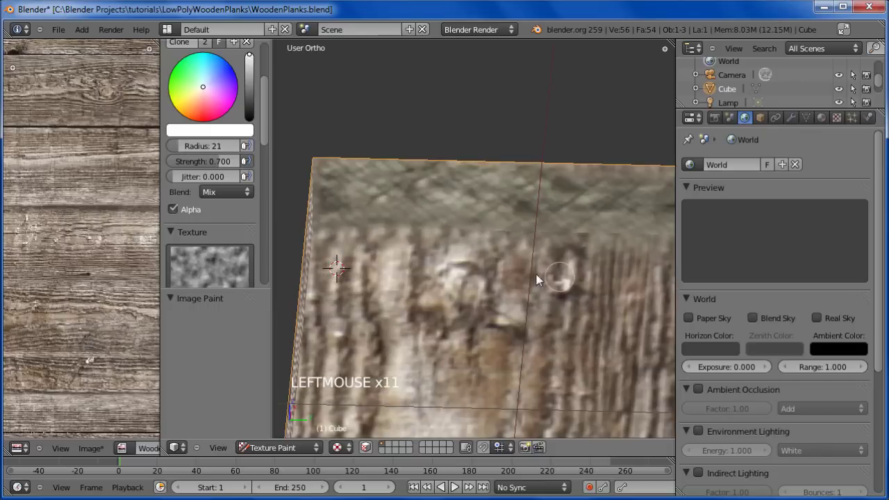
Resample the underside wood nearer the other corner and clone it over the rest of that seam
middle_click_drag(536, 276, 442, 270, "shift")
left_click(524, 265, "ctrl")
left_click(486, 243)
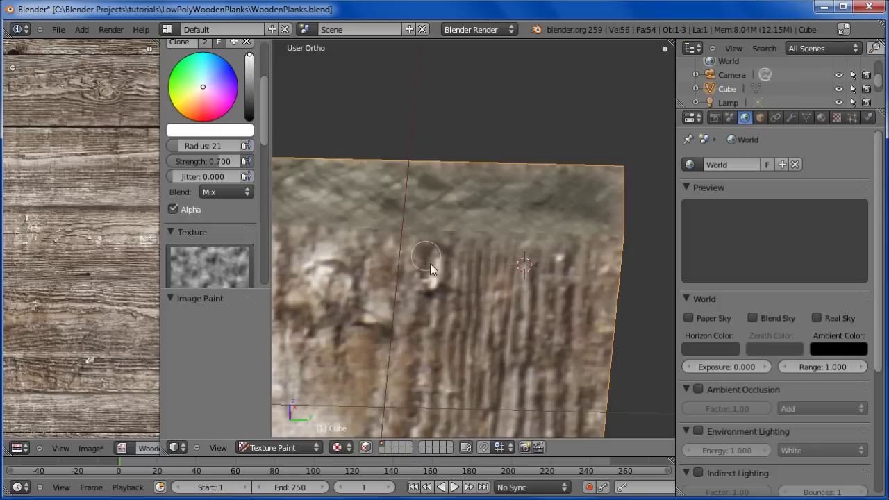
At the plank's other end, sample the end grain near the corner and clone it along the top seam
scroll(430, 266, "down", 4)
scroll(430, 293, "down", 7)
mouse_move(423, 264)
middle_mouse_down()
mouse_move(438, 309)
mouse_move(424, 272)
mouse_move(576, 293)
mouse_move(420, 271)
mouse_move(500, 271)
mouse_move(491, 266)
mouse_move(512, 324)
mouse_move(476, 308)
mouse_move(470, 248)
mouse_move(461, 273)
mouse_move(396, 248)
middle_mouse_up()
scroll(491, 267, "up", 8)
scroll(470, 248, "up", 2)
left_click(384, 239, "ctrl")
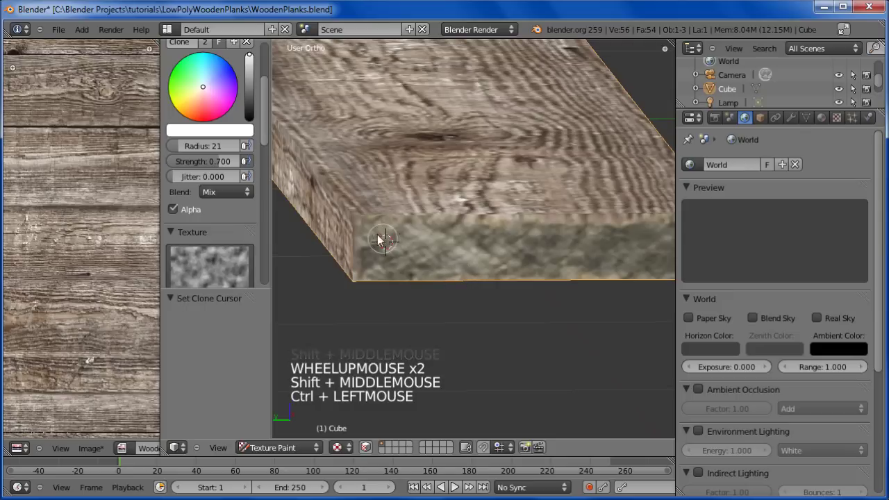
left_click_drag(423, 235, 443, 227)
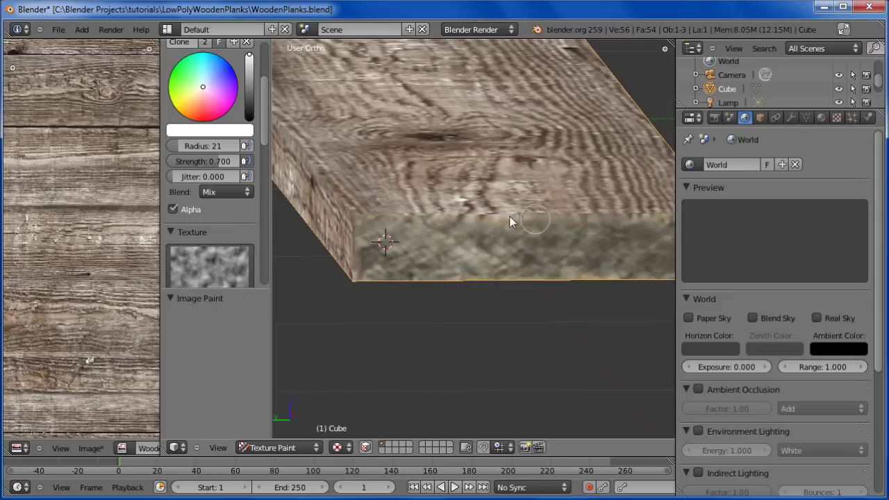
Sample the top wood at the far corner of this end and clone it along the whole top seam
middle_click_drag(429, 219, 405, 237, "shift")
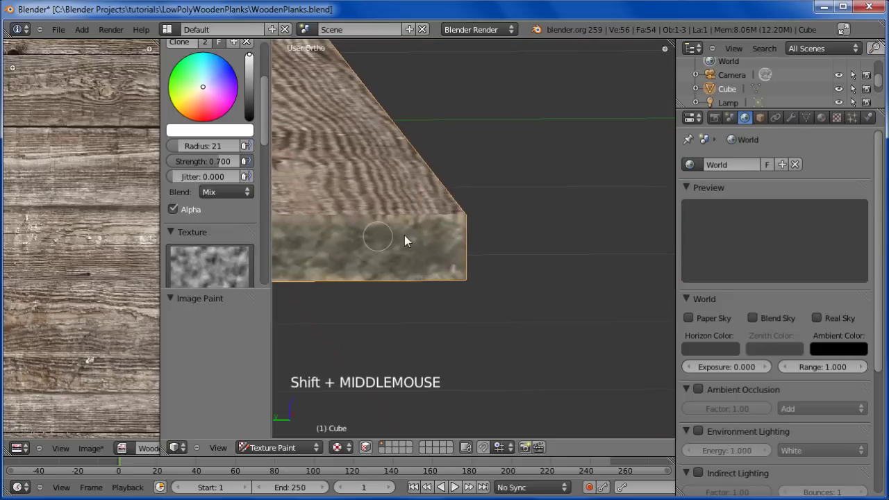
mouse_move(447, 262)
middle_mouse_down("ctrl")
mouse_move(405, 230)
mouse_move(434, 268)
middle_mouse_up("ctrl")
scroll(416, 229, "up", 4)
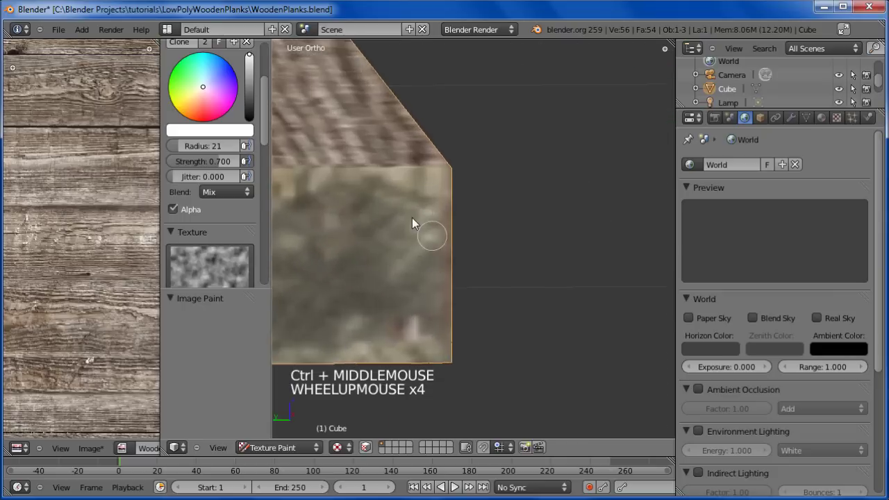
middle_click_drag(414, 224, 496, 234, "shift")
scroll(433, 292, "down", 7)
middle_click_drag(432, 292, 537, 227, "shift")
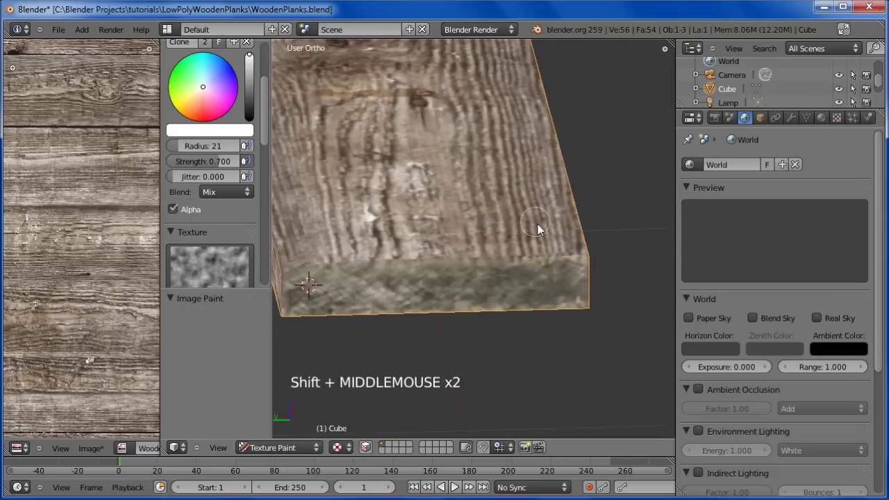
scroll(538, 226, "up", 1)
left_click(593, 246, "ctrl")
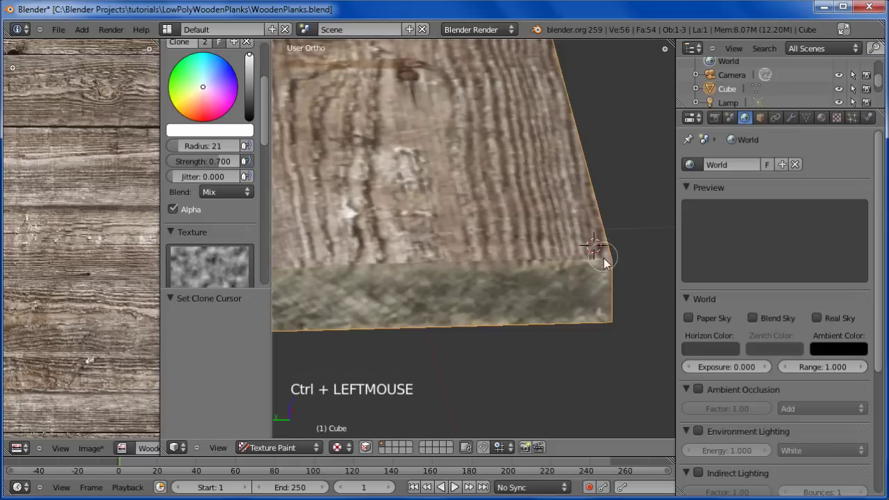
left_click(586, 263)
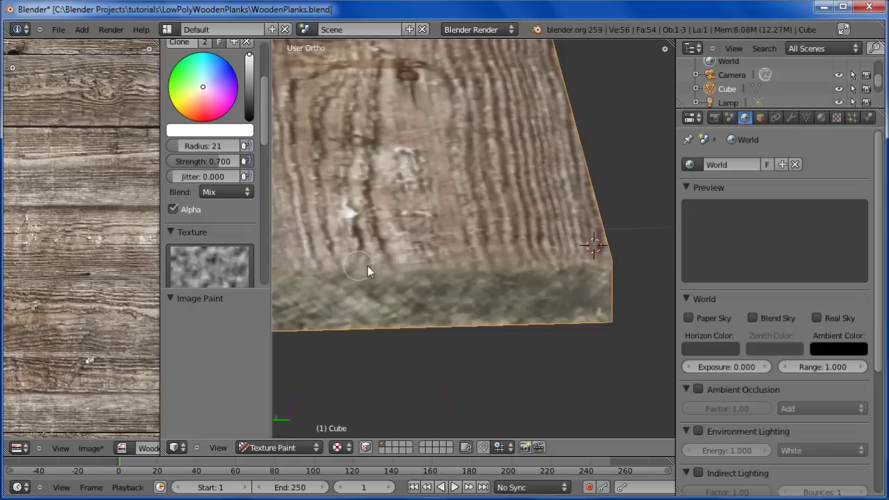
middle_click_drag(367, 271, 489, 272, "shift")
left_click(461, 271)
Sample the side face's wood, then the end grain, and clone both down the vertical corner edge
mouse_move(369, 270)
middle_mouse_down()
mouse_move(412, 261)
mouse_move(479, 209)
mouse_move(630, 225)
mouse_move(551, 148)
mouse_move(508, 227)
mouse_move(434, 209)
middle_mouse_up()
scroll(507, 227, "down", 1, "shift")
scroll(503, 225, "down", 3)
scroll(517, 236, "up", 2)
scroll(516, 232, "up", 5)
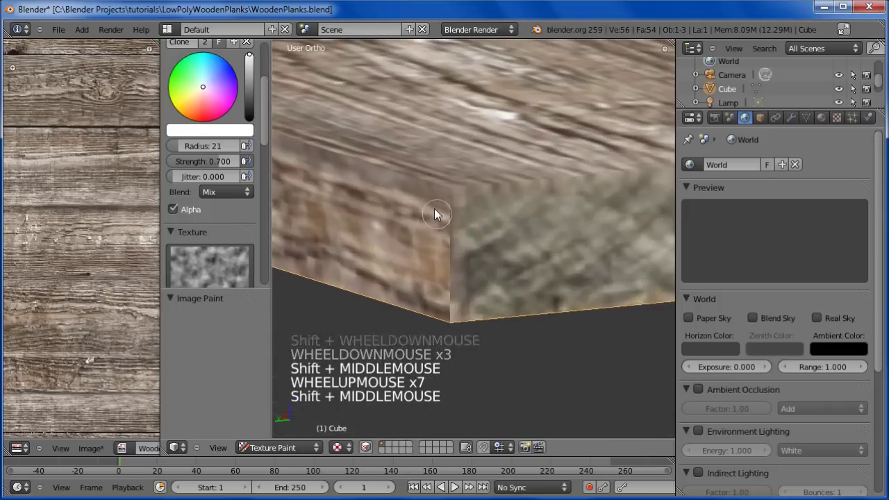
left_click(432, 205, "ctrl")
left_click(450, 207)
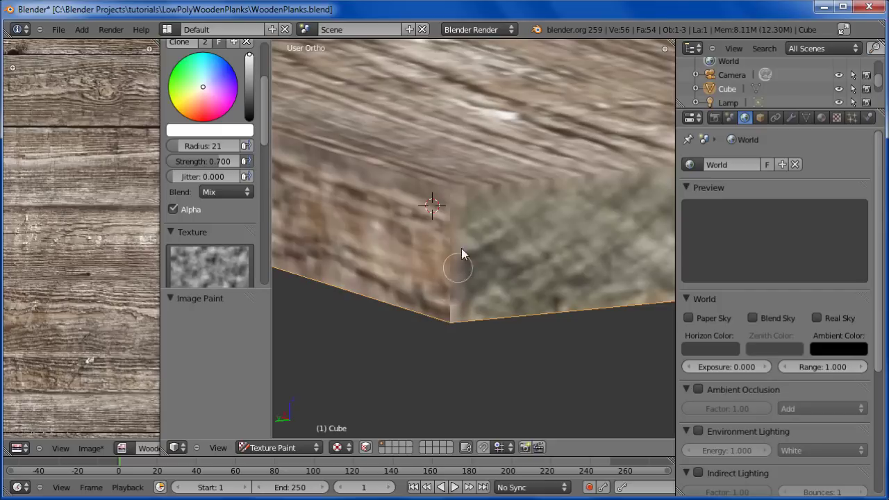
left_click_drag(452, 217, 449, 259)
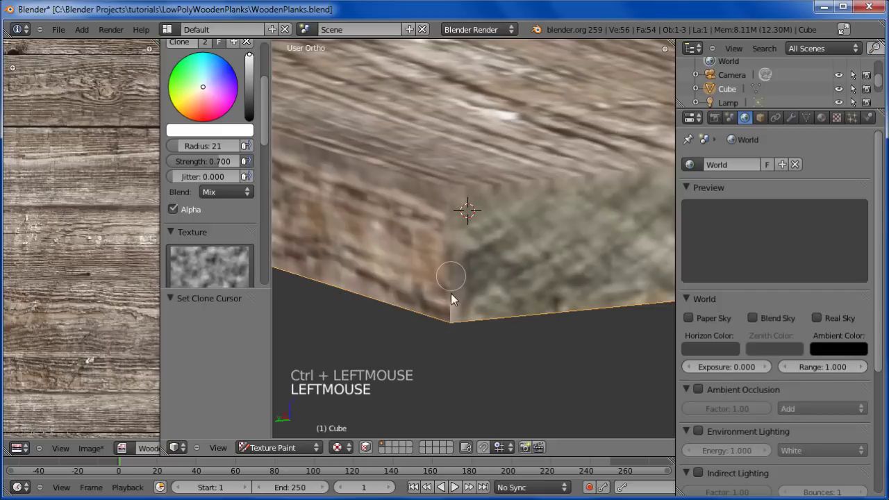
On the underside of this end, sample the end grain near the corner and clone it along the bottom seam
scroll(459, 243, "down", 13)
mouse_move(456, 278)
middle_mouse_down()
mouse_move(456, 252)
mouse_move(491, 312)
mouse_move(486, 258)
mouse_move(470, 264)
mouse_move(520, 320)
mouse_move(589, 130)
middle_mouse_up()
scroll(489, 297, "up", 7)
scroll(484, 320, "up", 4)
scroll(486, 174, "down", 1, "shift")
scroll(415, 199, "down", 1)
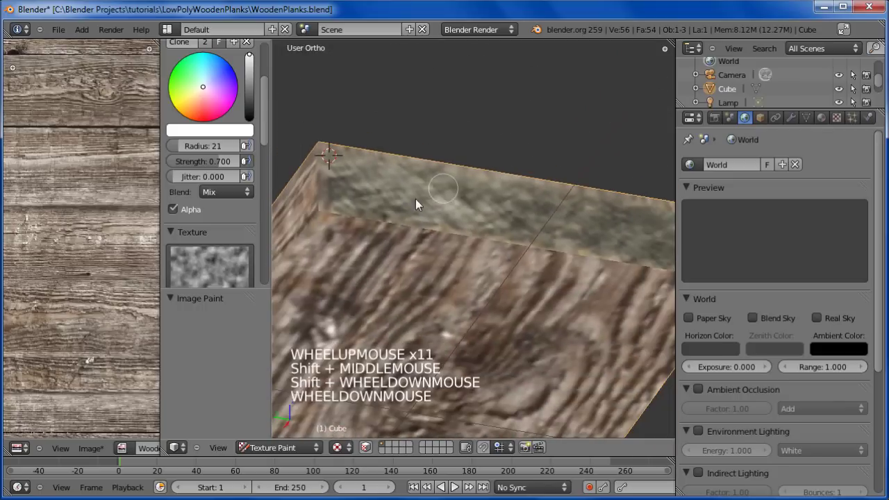
left_click(341, 186, "ctrl")
left_click(325, 212)
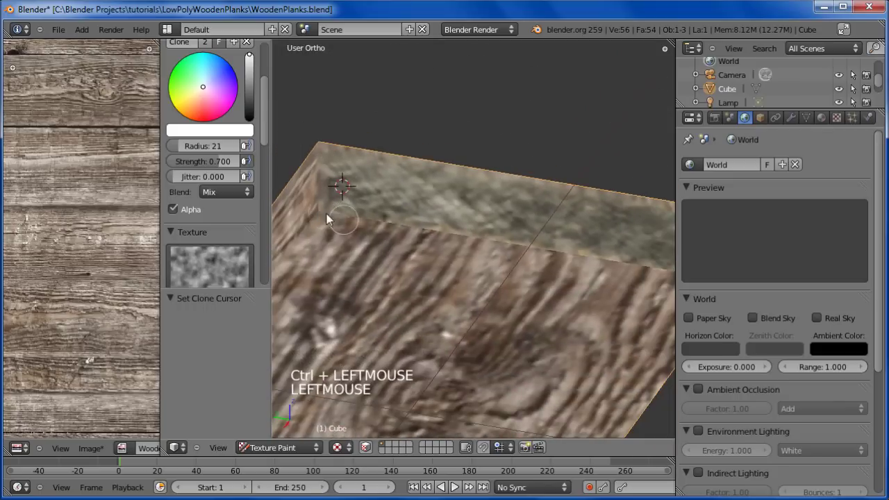
left_click(330, 210)
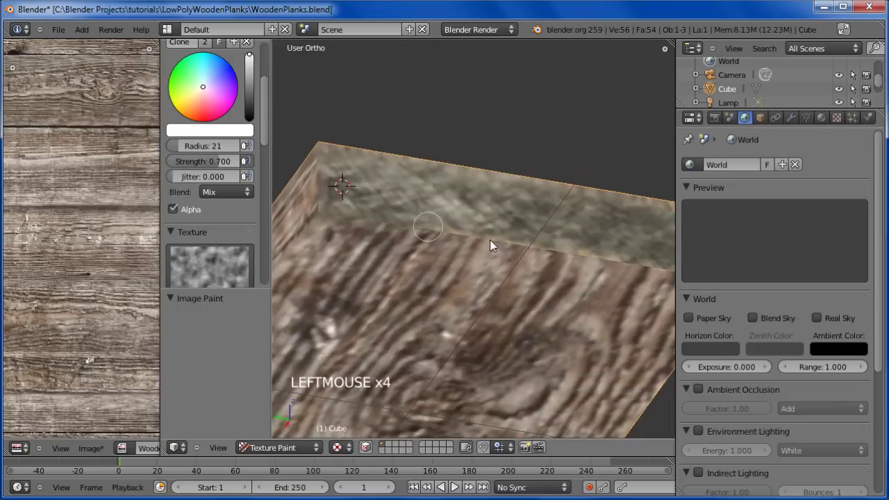
Blend the rest of the bottom seam to the far corner using cloned samples of the underside wood and end grain
left_click(623, 283, "ctrl")
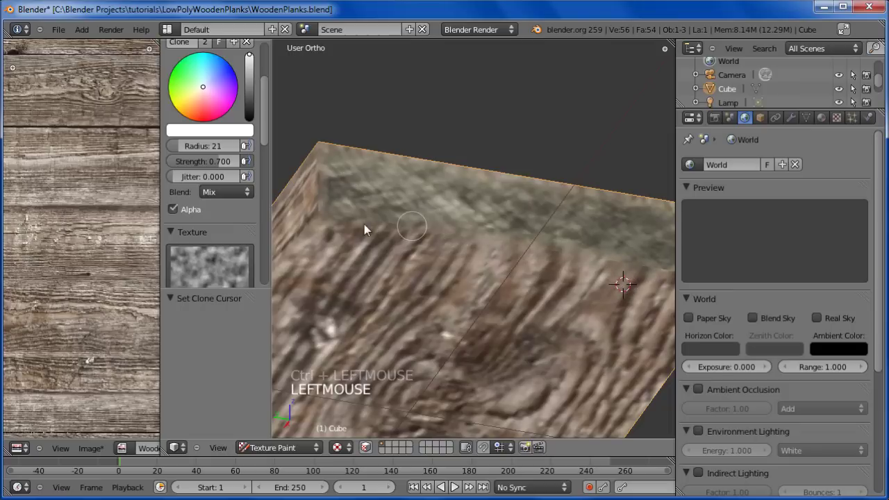
middle_click_drag(599, 306, 416, 238, "shift")
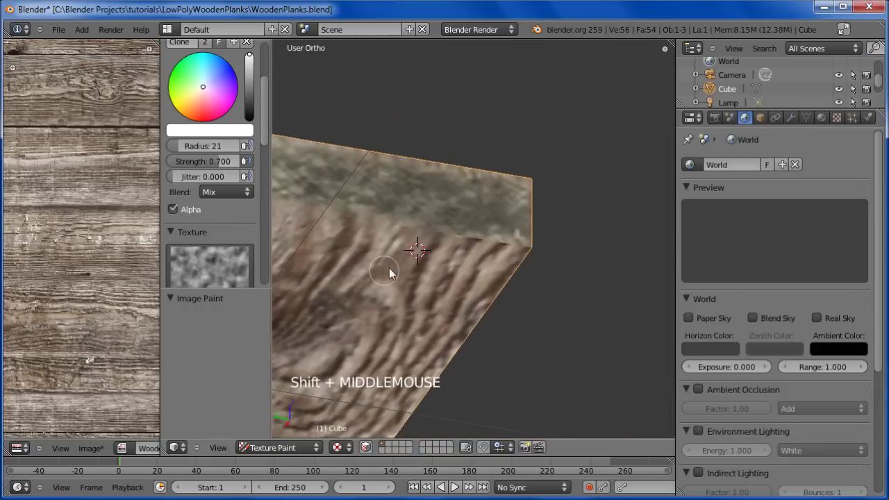
left_click(468, 227, "ctrl")
mouse_move(470, 230)
left_mouse_down()
mouse_move(531, 246)
mouse_move(505, 261)
left_mouse_up()
left_click(503, 257, "ctrl")
left_click(513, 248)
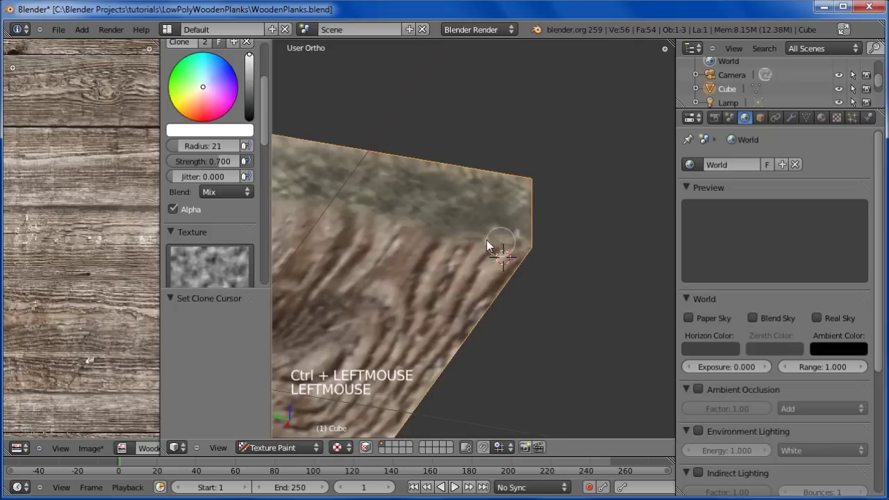
Save the painted wood texture image
scroll(486, 243, "down", 6)
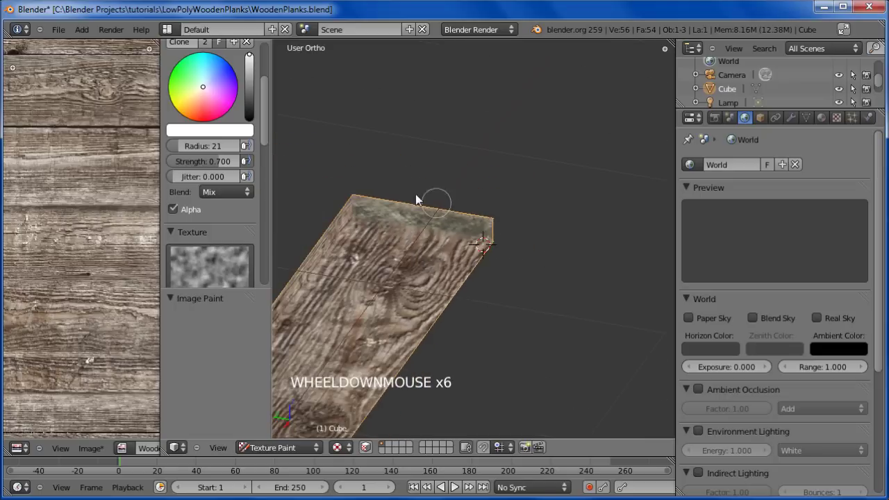
middle_click_drag(422, 195, 493, 89)
scroll(420, 295, "down", 2)
scroll(475, 198, "down", 5)
middle_click_drag(476, 198, 310, 193, "shift")
scroll(512, 247, "up", 3)
scroll(52, 248, "down", 3)
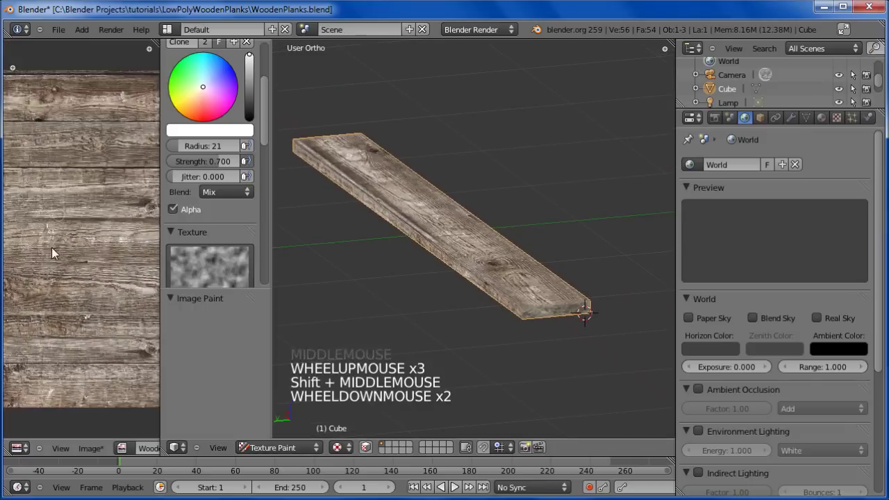
left_click(90, 447)
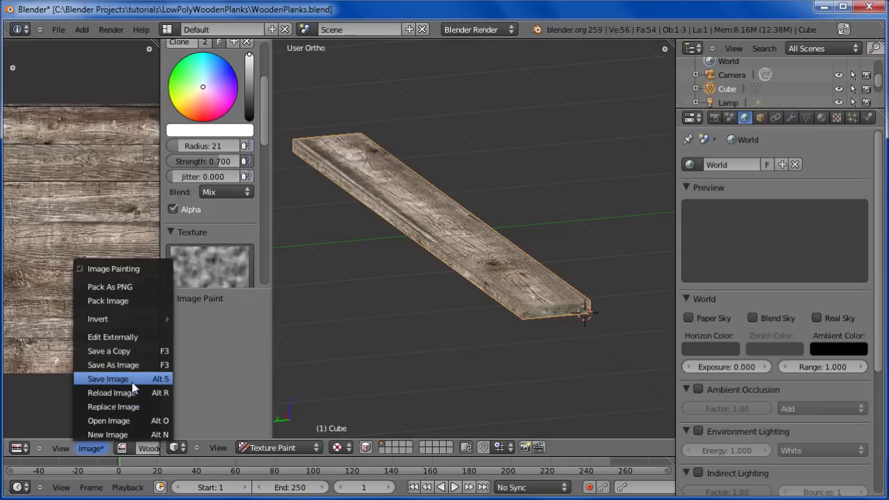
left_click(131, 382)
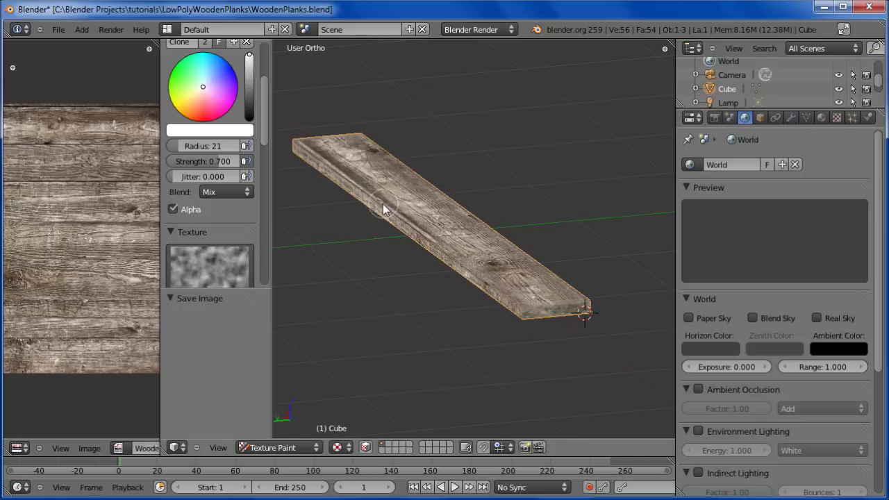
Collapse the image editor area so the 3D view takes over its space
scroll(453, 212, "up", 9)
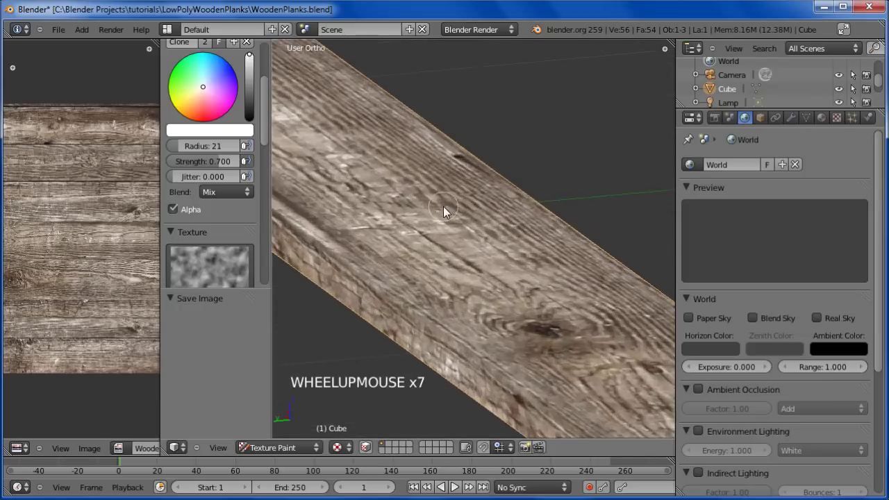
scroll(447, 174, "down", 3)
scroll(448, 159, "down", 5)
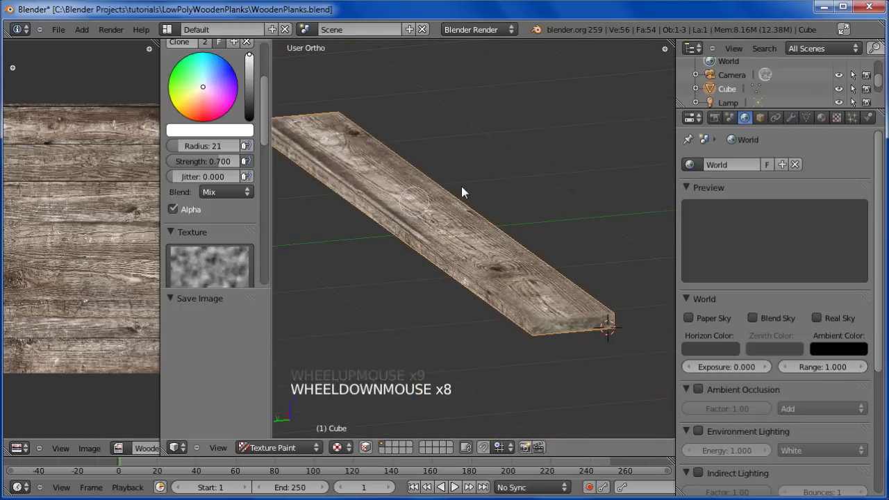
middle_click_drag(461, 188, 415, 183)
scroll(474, 197, "down", 5)
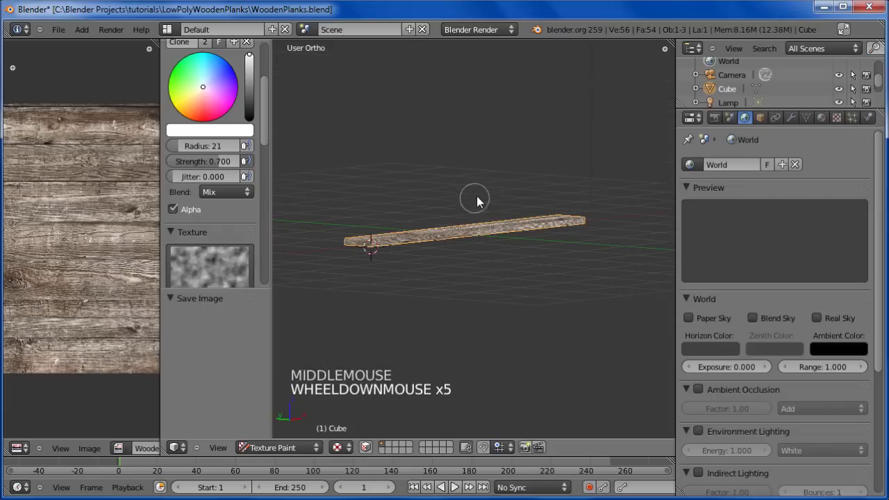
middle_click_drag(474, 196, 525, 264)
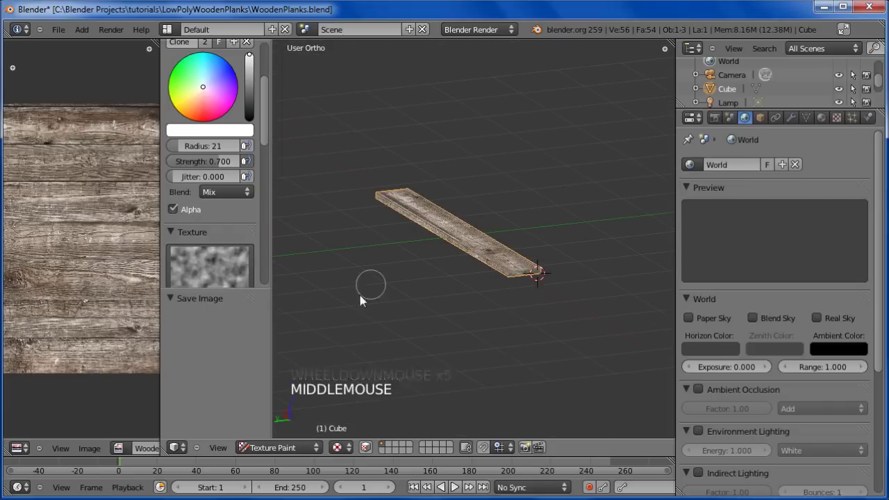
left_click_drag(165, 451, 82, 428)
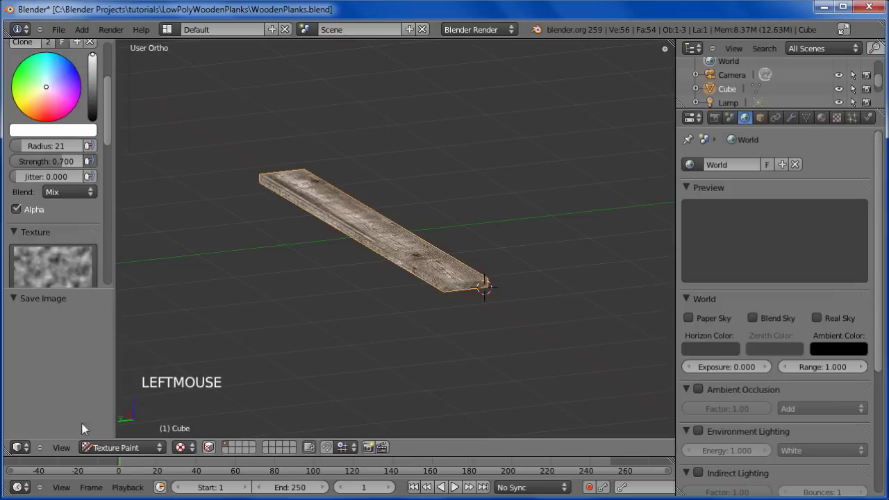
Switch the plank from Texture Paint to Object Mode and hide the tool shelf
scroll(466, 229, "up", 1)
scroll(463, 227, "down", 2)
scroll(462, 227, "up", 4)
middle_click_drag(463, 229, 410, 291)
scroll(361, 275, "down", 1)
scroll(368, 267, "down", 6)
middle_click_drag(326, 246, 317, 268)
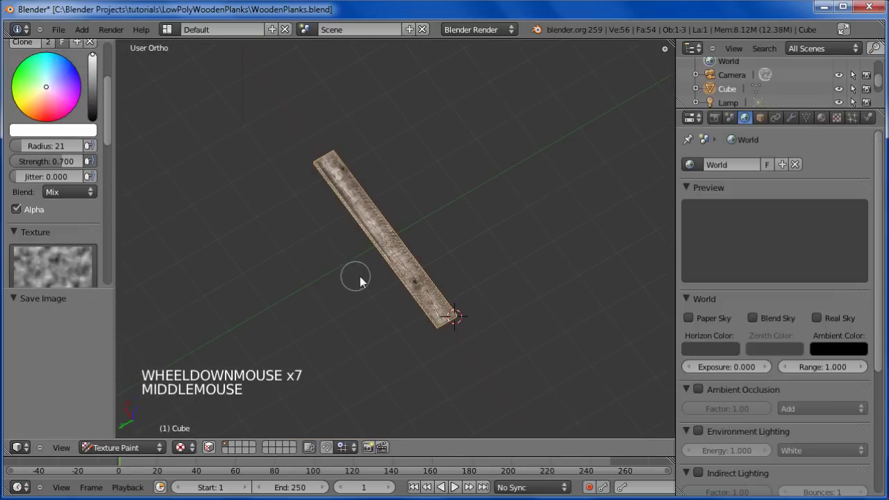
left_click(123, 447)
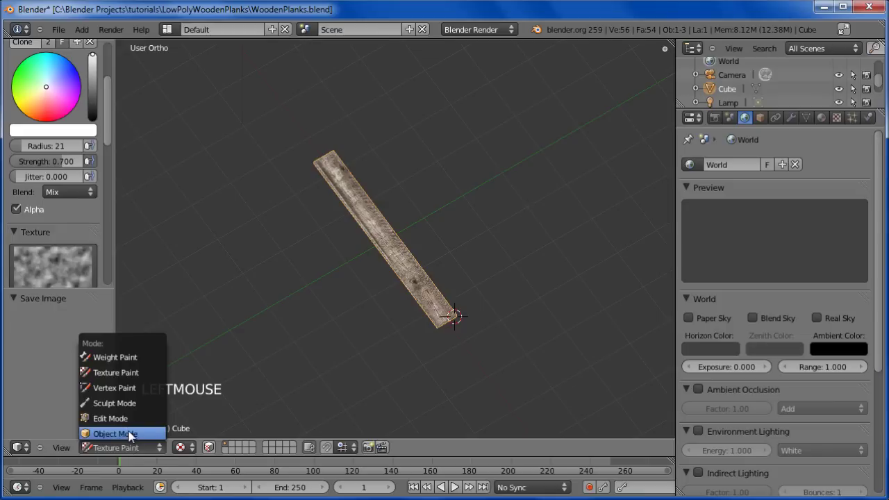
left_click(115, 434)
scroll(423, 254, "up", 1)
key("t")
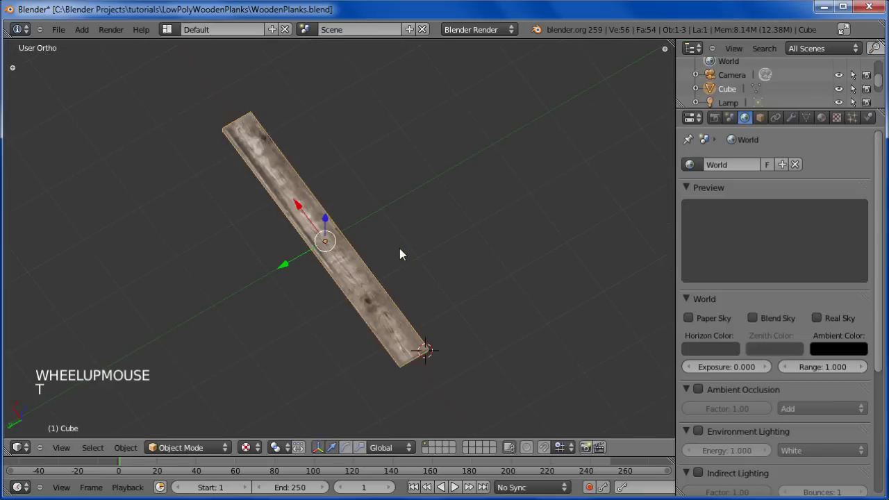
In top view, duplicate the plank in place and rotate the copy by about -40 degrees
scroll(399, 250, "up", 1)
middle_click_drag(403, 278, 410, 238)
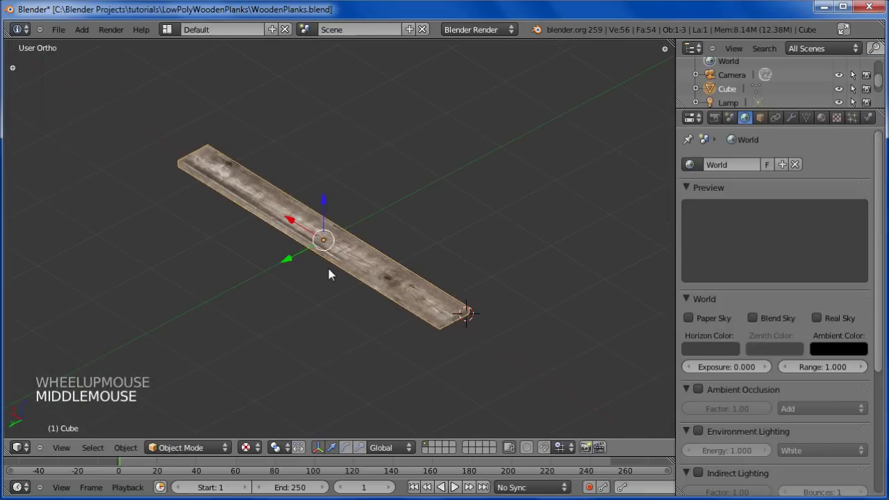
scroll(330, 264, "down", 1)
middle_click_drag(330, 267, 350, 264)
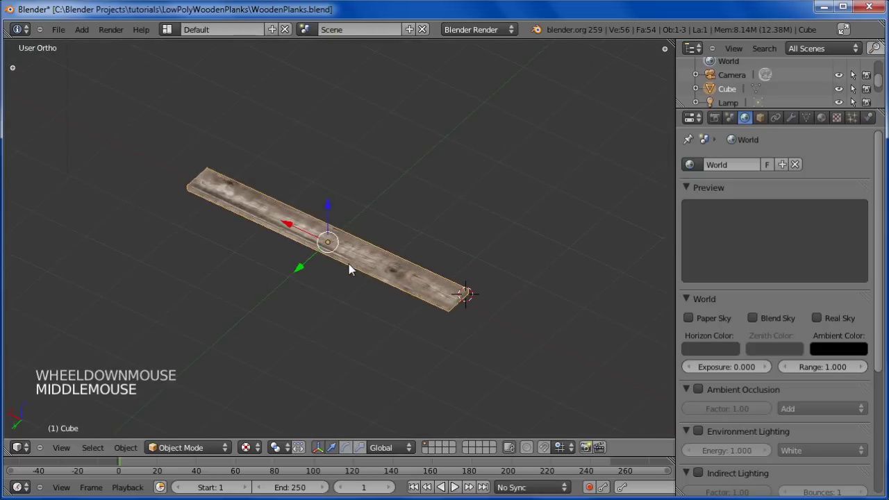
key("KP_7")
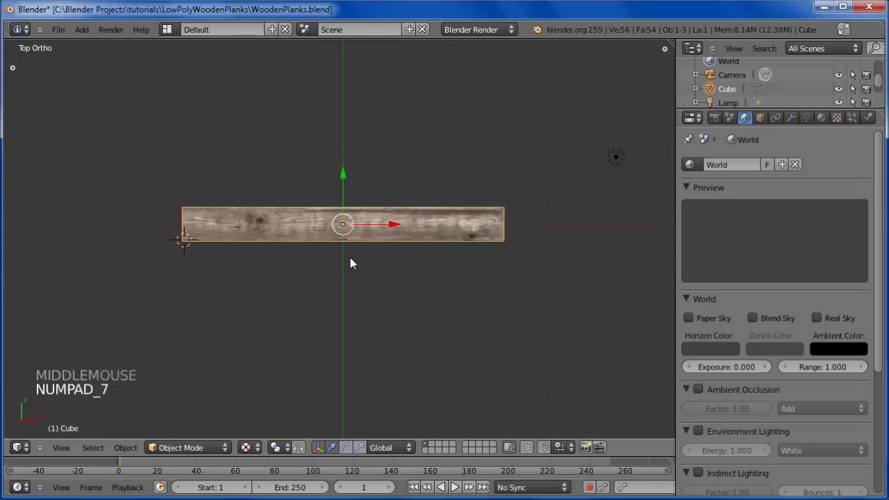
key("shift+d")
left_click(408, 254)
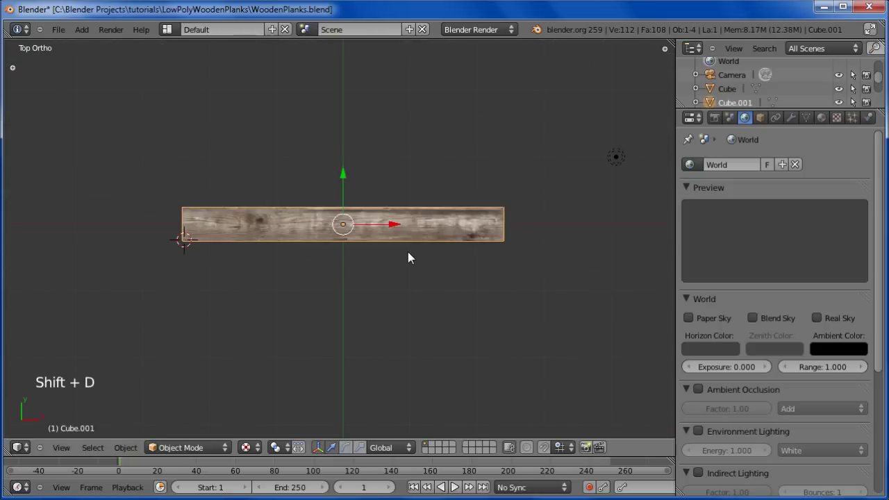
key("r")
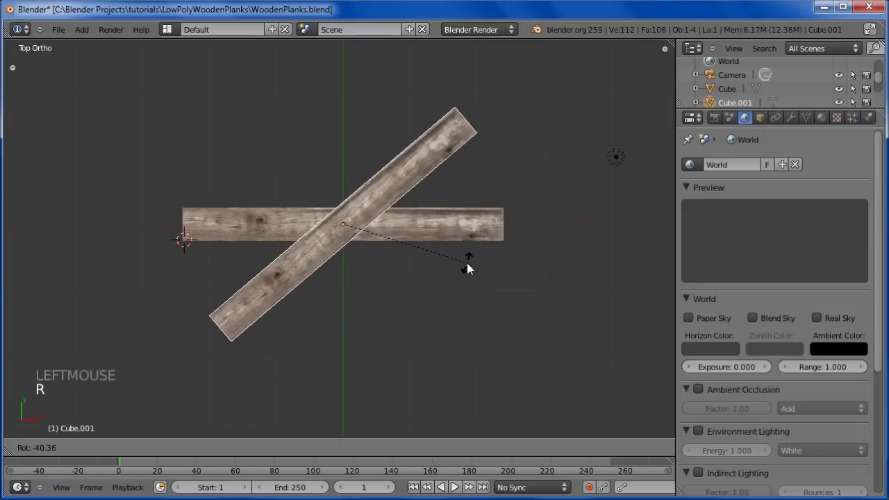
left_click(467, 268)
Duplicate the rotated plank in place and rotate the new copy to lie roughly perpendicular to the original plank
key("shift+d")
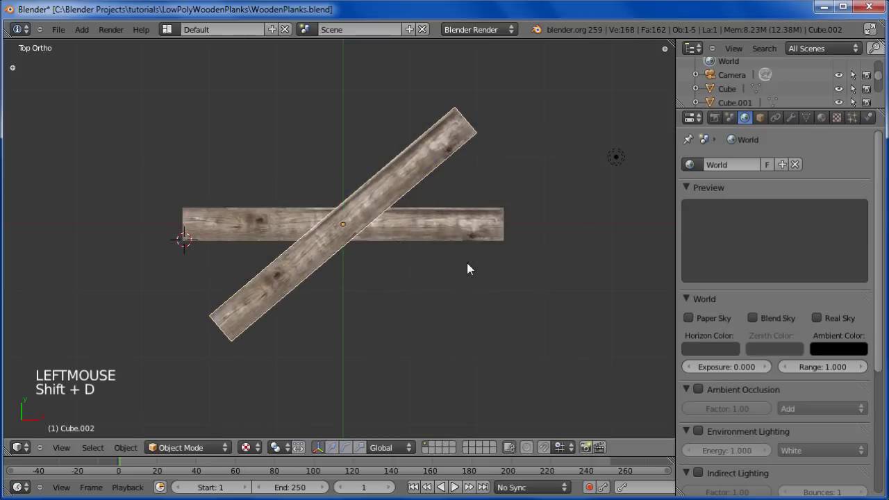
left_click(467, 268)
key("r")
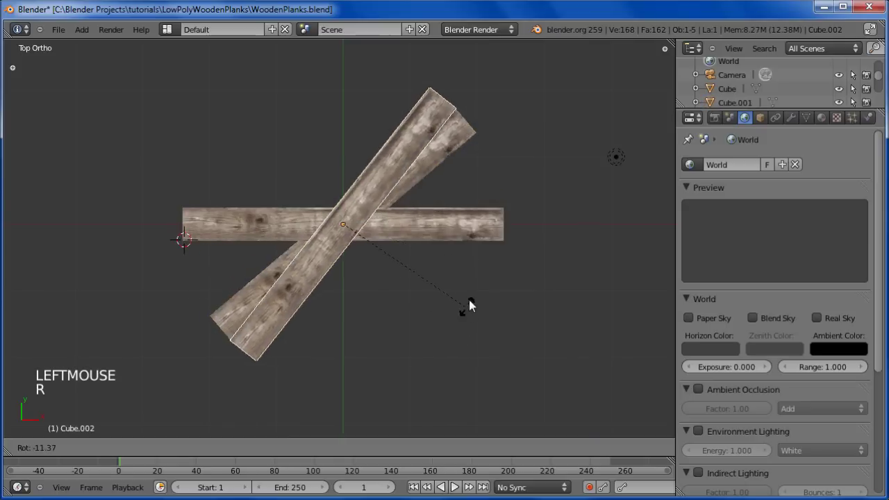
left_click(475, 223)
In front view, rotate the newest copy's whole mesh in Edit Mode so its underside faces up, and return to Object Mode
middle_click_drag(467, 247, 387, 263)
scroll(416, 222, "up", 4)
key("KP_1")
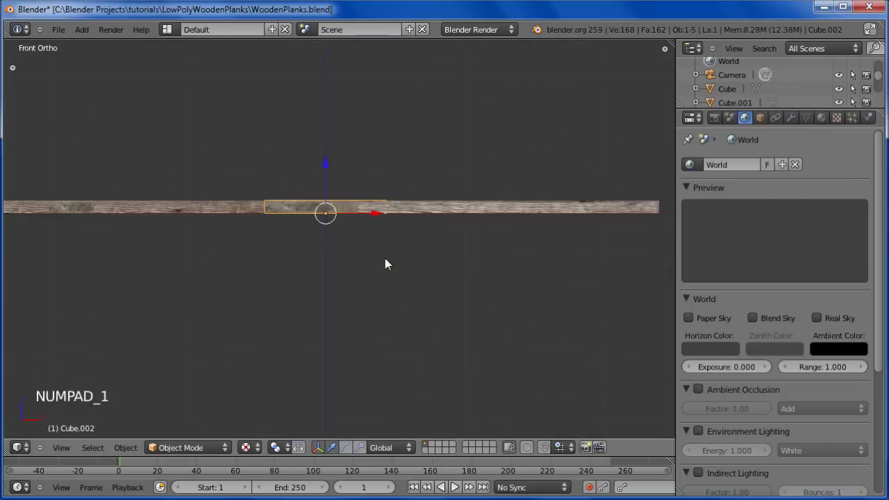
scroll(384, 258, "down", 3)
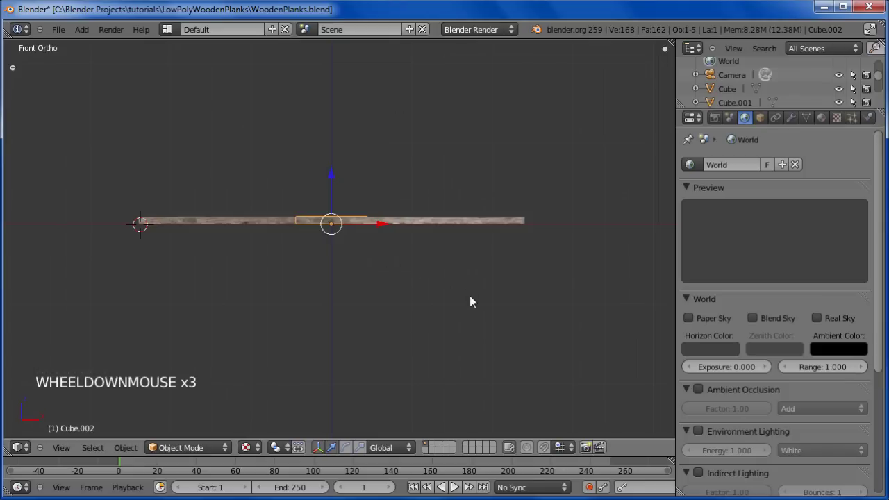
key("r")
right_click(272, 208)
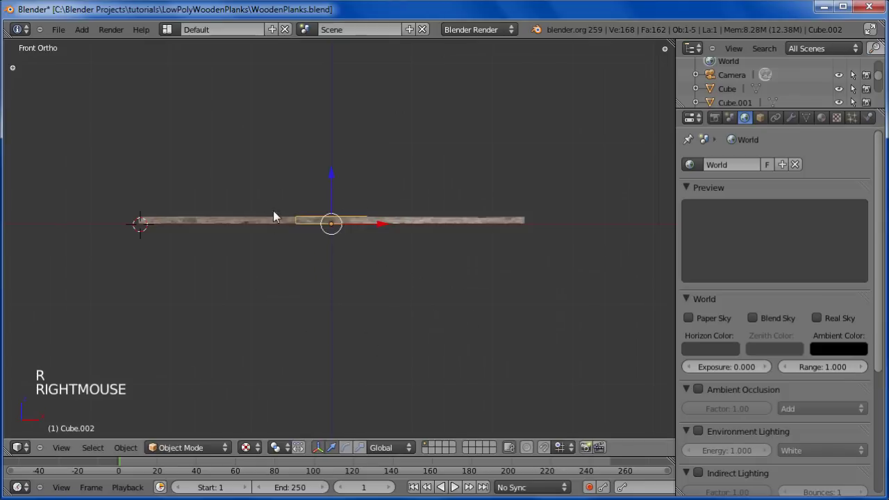
key("Tab")
key("r")
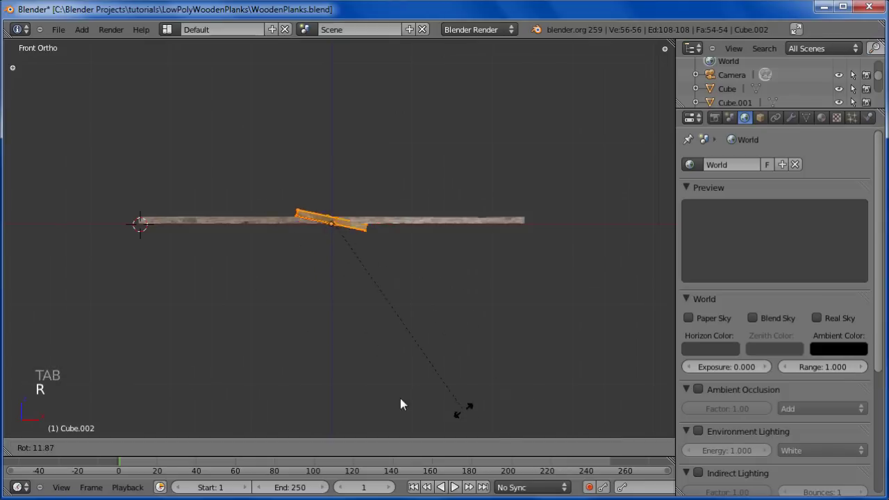
left_click(304, 193)
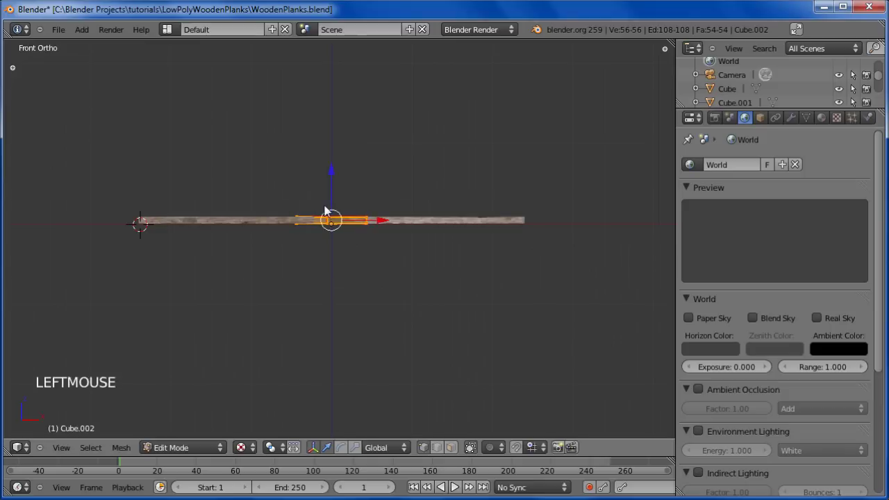
middle_click_drag(305, 196, 442, 320)
scroll(381, 285, "up", 4)
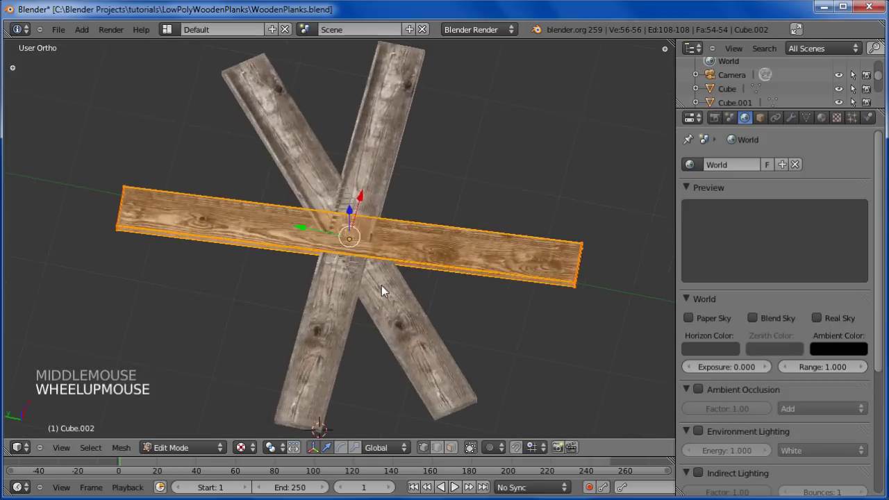
scroll(402, 284, "down", 2)
scroll(402, 284, "down", 1)
middle_click_drag(402, 284, 323, 235)
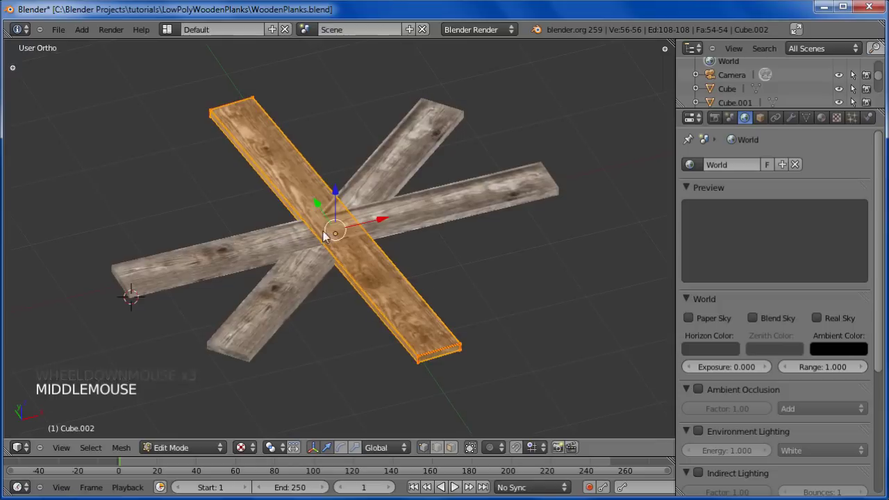
key("Tab")
Flip the original plank's mesh by about 180 degrees in Edit Mode from the front view, and return to Object Mode
right_click(408, 218)
middle_click_drag(495, 277, 438, 258)
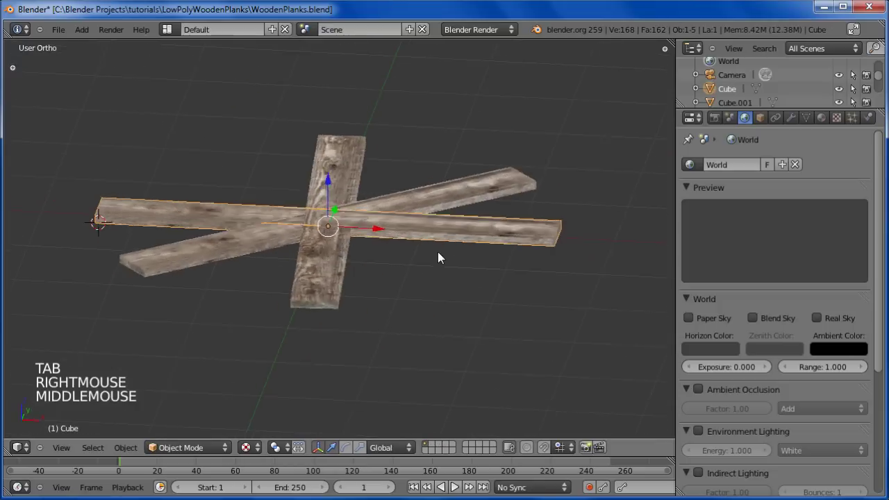
key("KP_3")
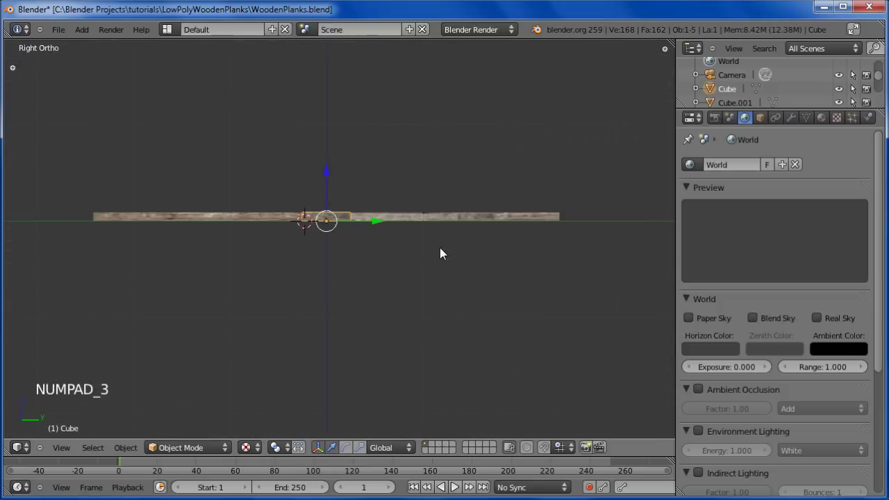
key("KP_1")
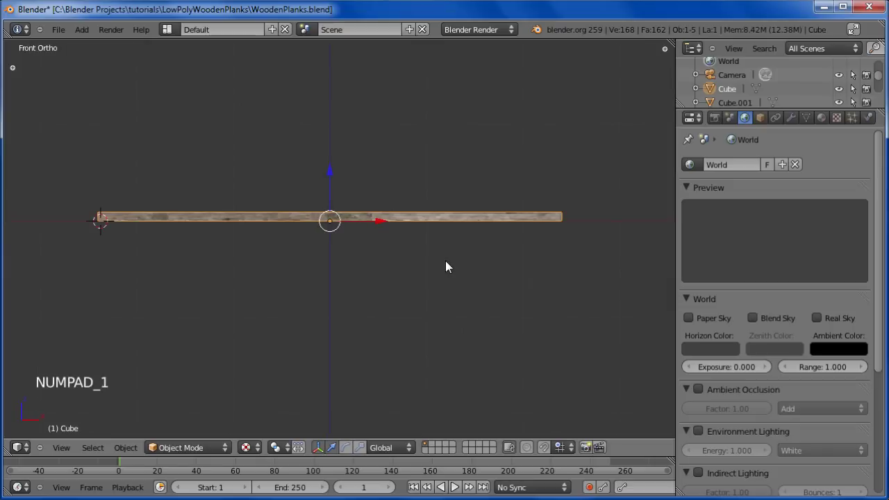
key("r")
right_click(532, 280)
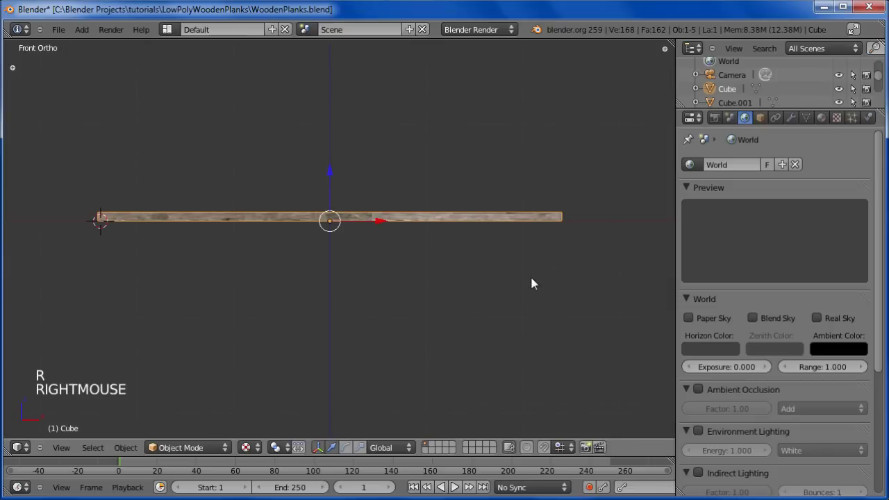
key("Tab")
key("r")
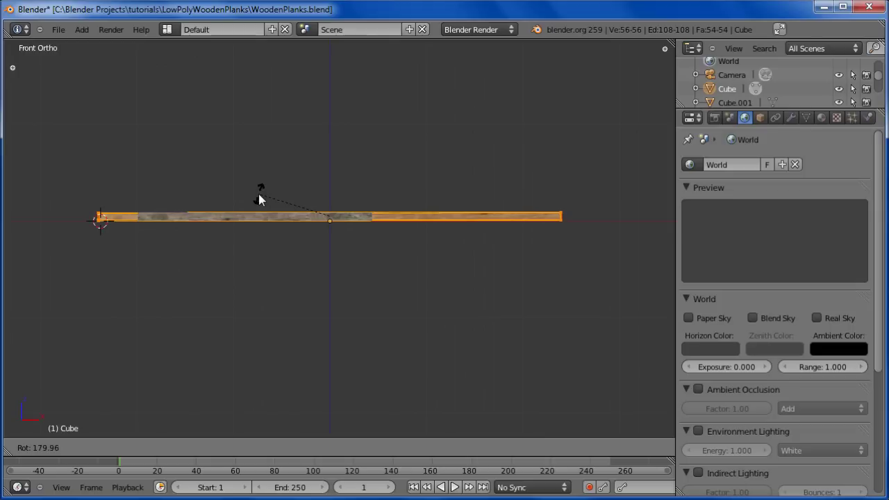
left_click(259, 200)
middle_click_drag(259, 200, 426, 331)
key("Tab")
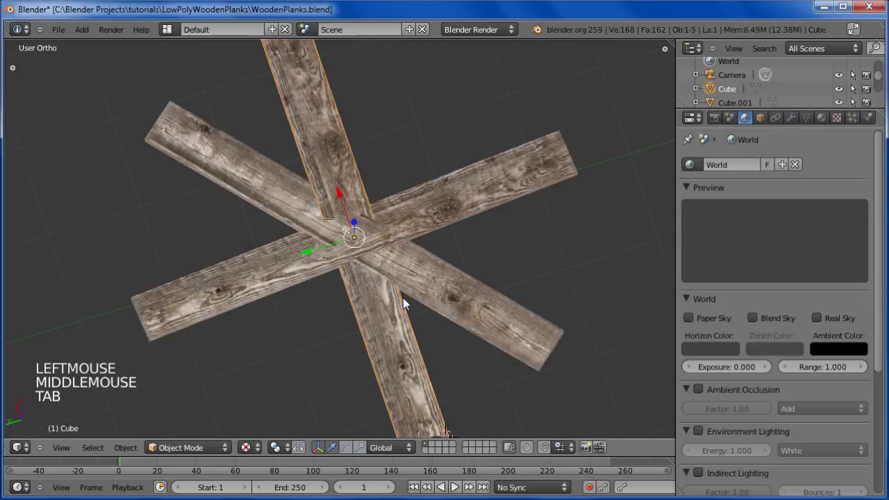
In front view, move the original plank straight up along Z until it is clear above the other two planks
scroll(395, 285, "down", 3)
middle_click_drag(391, 271, 190, 234)
scroll(320, 268, "up", 5)
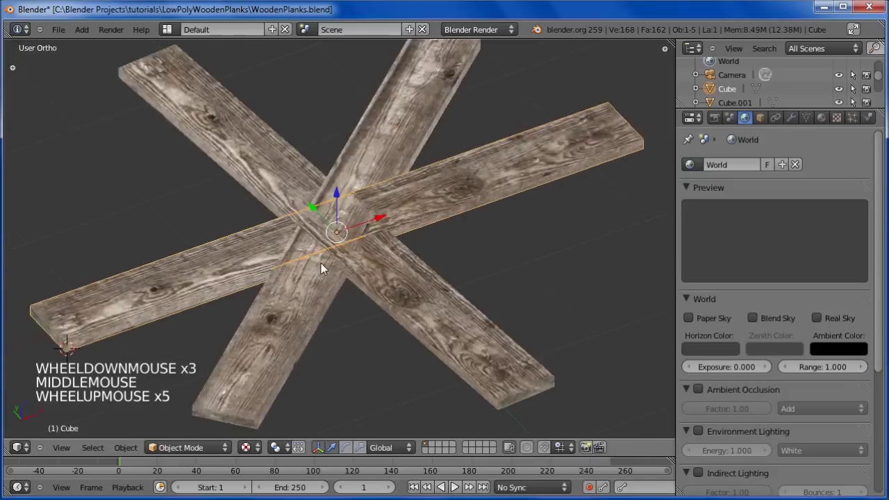
scroll(321, 268, "up", 1)
middle_click_drag(321, 269, 381, 266, "shift")
scroll(318, 298, "down", 1)
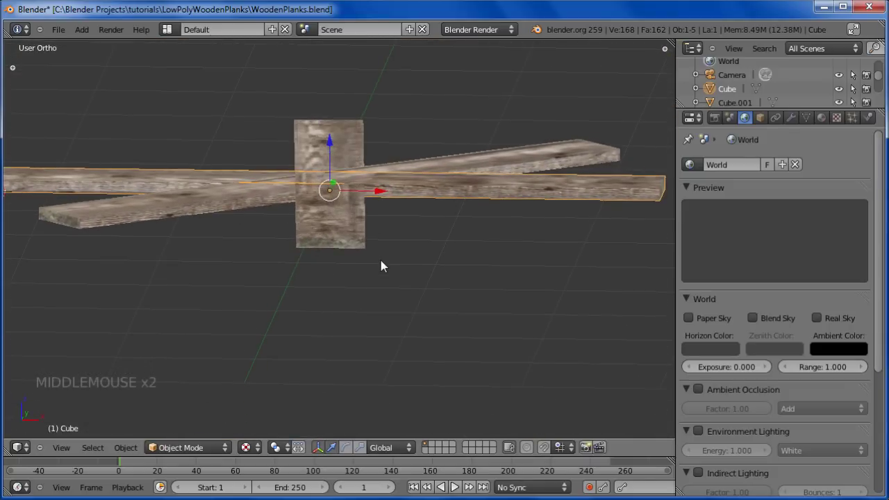
key("KP_3")
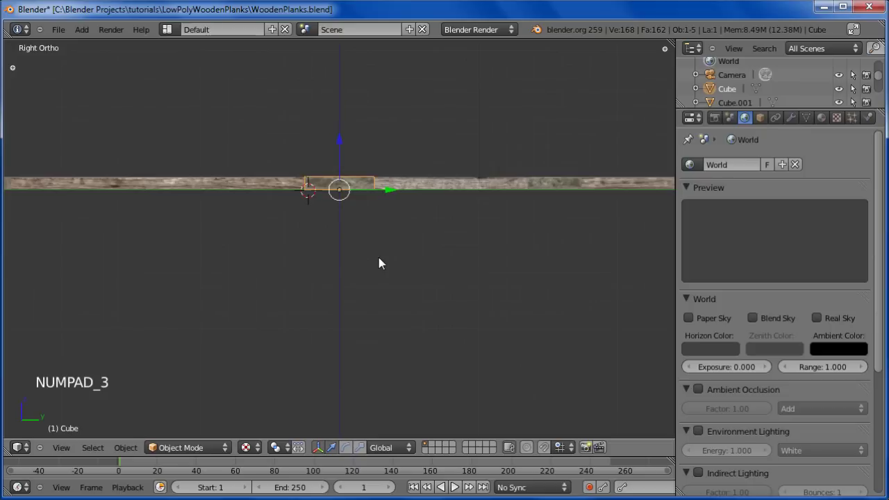
key("KP_1")
key("g")
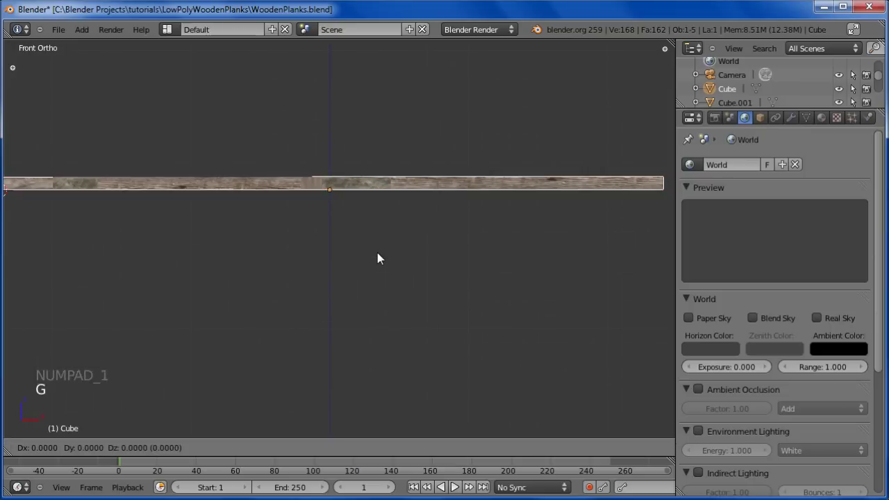
key("z")
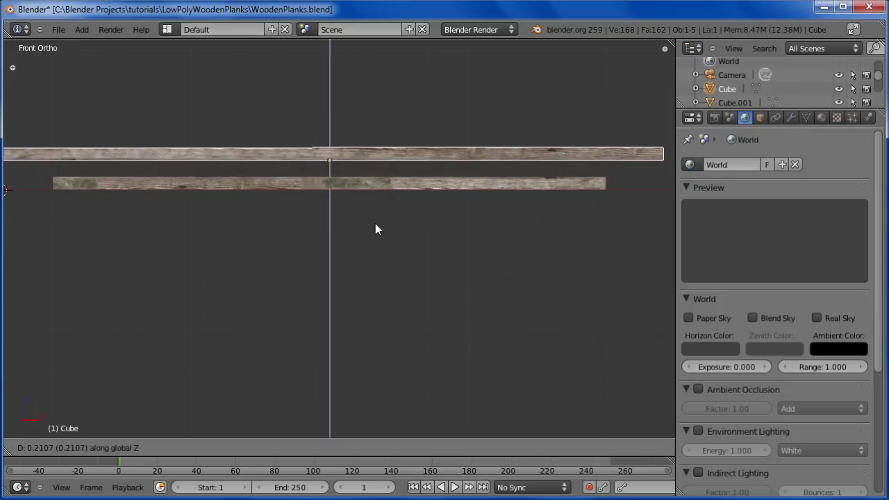
left_click(375, 218)
Raise the perpendicular plank copy straight up along Z by about 0.1 so it rests on the lowest plank
right_click(362, 185)
key("g")
key("g")
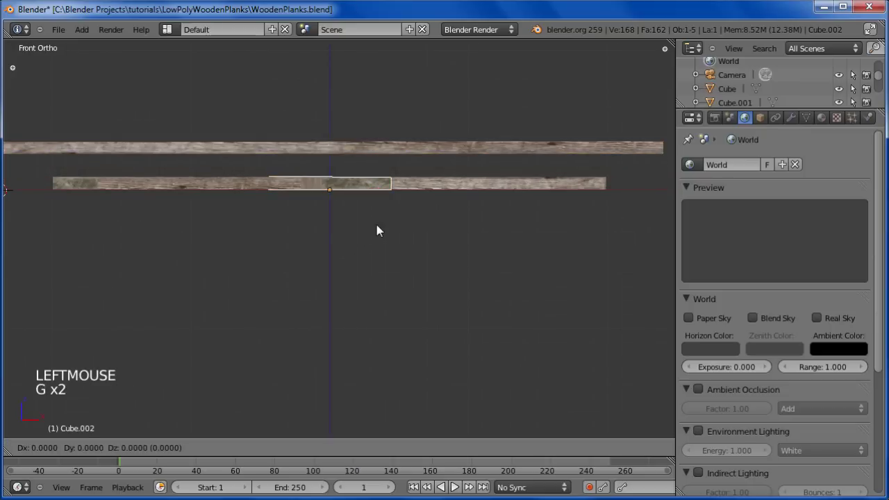
key("z")
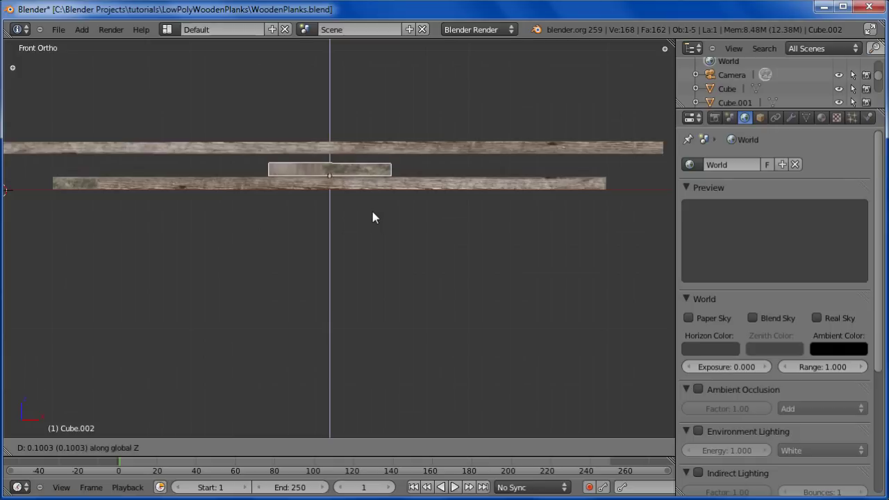
left_click(371, 212)
Lower the topmost plank onto the middle plank and check the stack from several angles
right_click(381, 147)
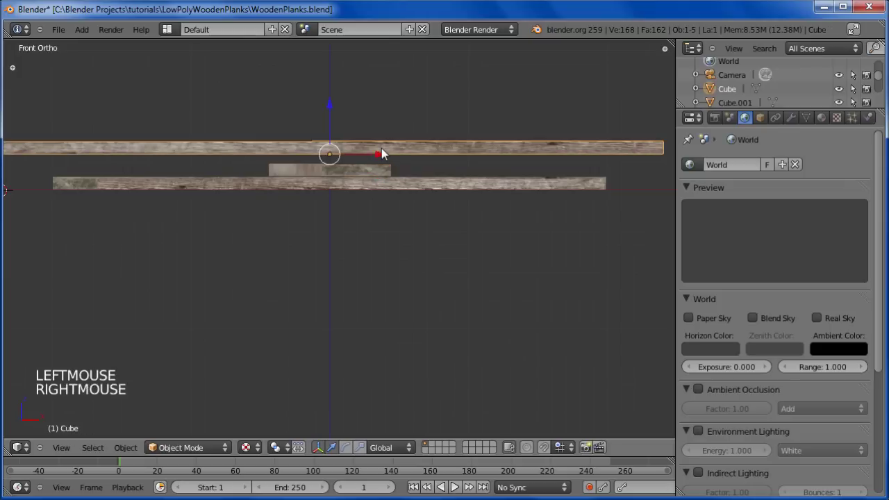
key("g")
key("g")
left_click(383, 157)
middle_click_drag(382, 157, 282, 184)
scroll(327, 209, "down", 4)
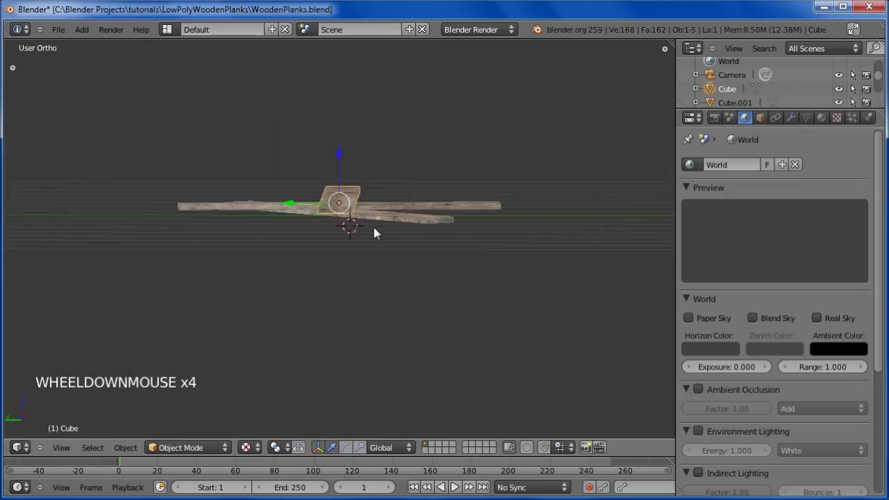
middle_click_drag(374, 227, 227, 243)
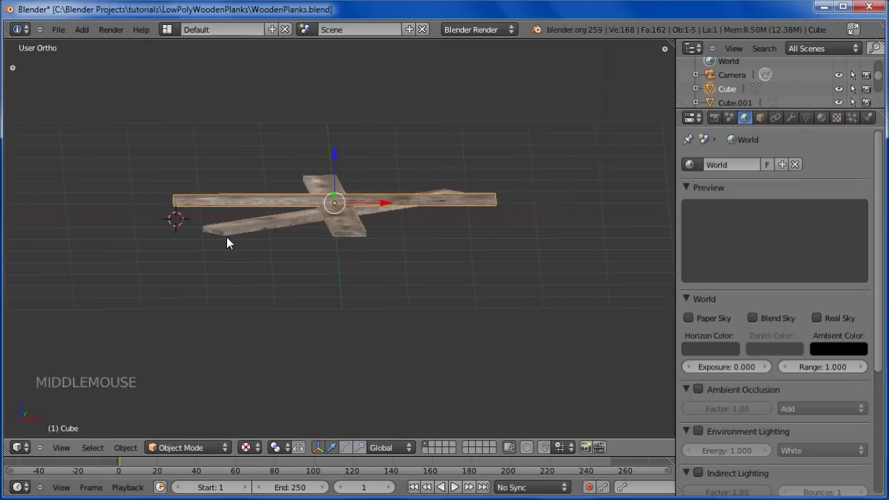
scroll(389, 228, "up", 6)
middle_click_drag(389, 229, 349, 311, "shift")
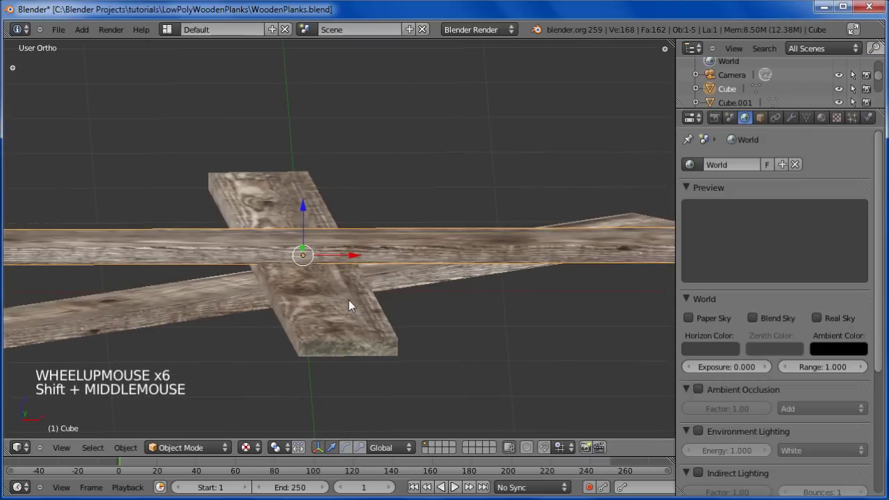
Shift the topmost plank slightly sideways across the stack from a near-side view
key("KP_3")
middle_click_drag(345, 276, 197, 277)
key("g")
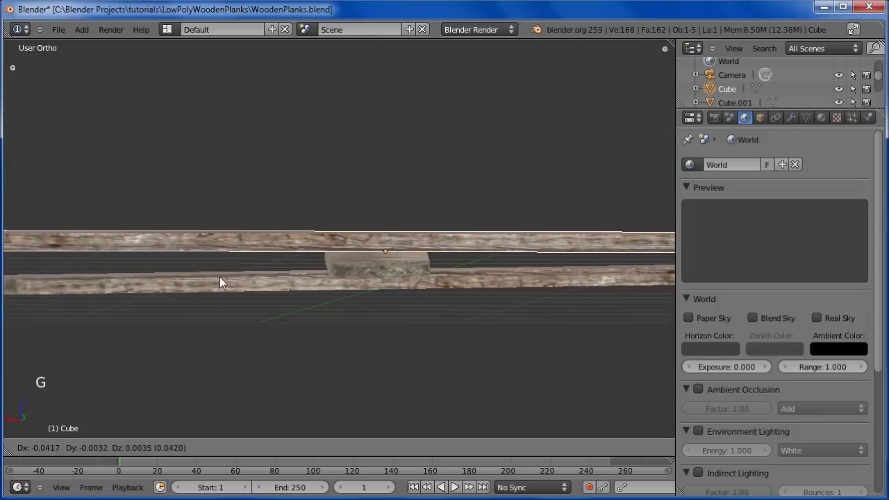
left_click(260, 277)
Select the middle plank and slide it lengthwise along the stack, adjusting its position from a second angle
scroll(261, 277, "down", 4)
middle_click_drag(261, 277, 463, 286)
right_click(303, 297)
key("g")
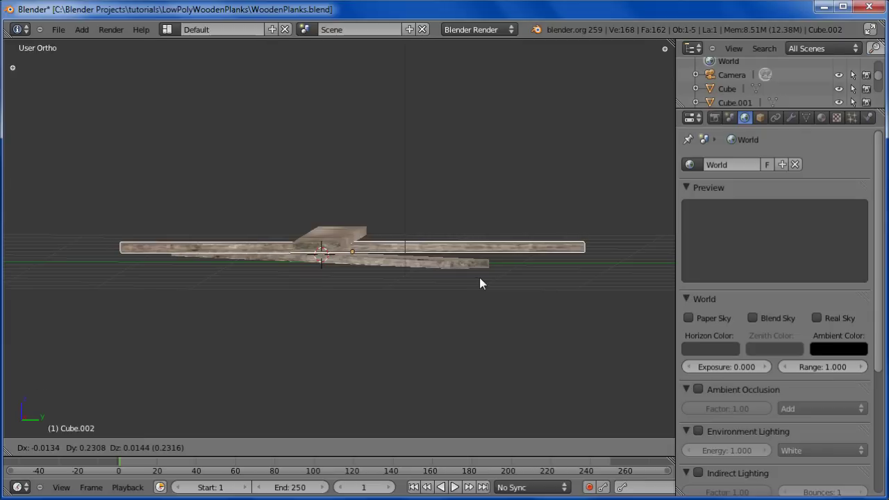
left_click(476, 278)
middle_click_drag(428, 270, 331, 279)
key("g")
left_click(362, 287)
key("r")
key("r")
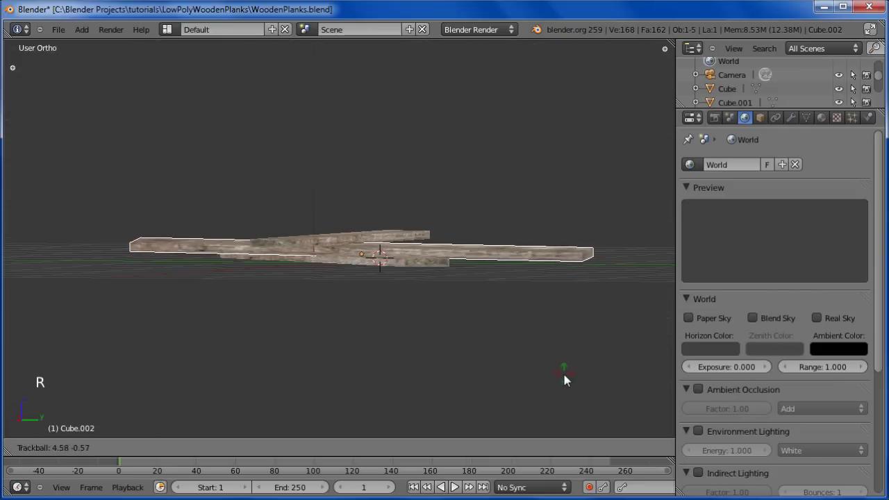
right_click(556, 378)
From a side view, tilt the middle plank by about 3 degrees so one end leans toward the ground
middle_click_drag(440, 307, 159, 307)
scroll(262, 303, "down", 2)
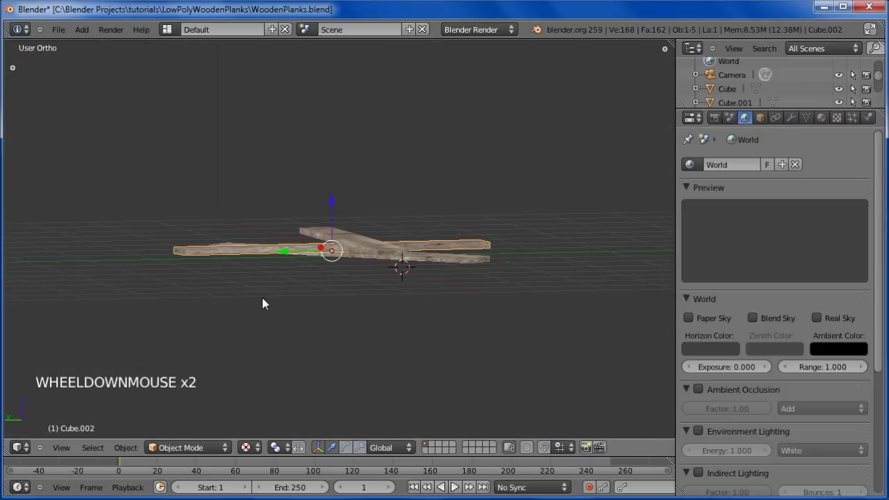
key("KP_1")
middle_click_drag(284, 292, 183, 281)
key("r")
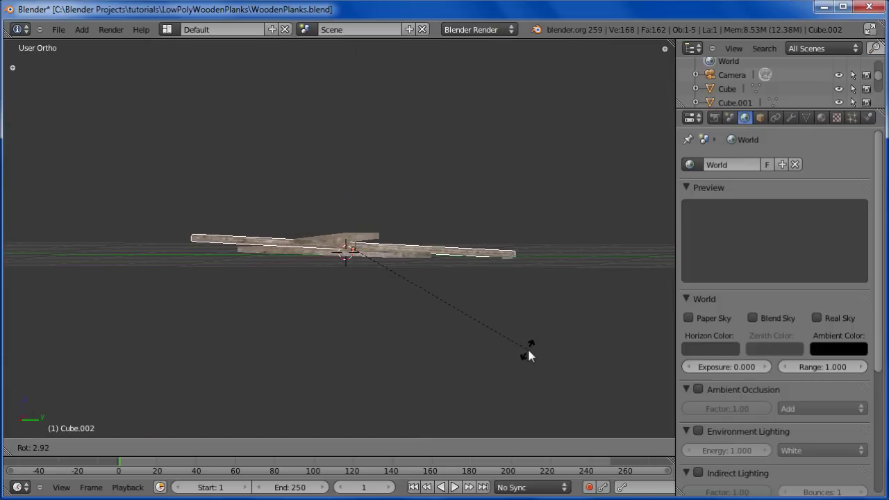
left_click(527, 347)
Tilt the topmost plank a few degrees from a side view so one end leans down over the others
right_click(347, 246)
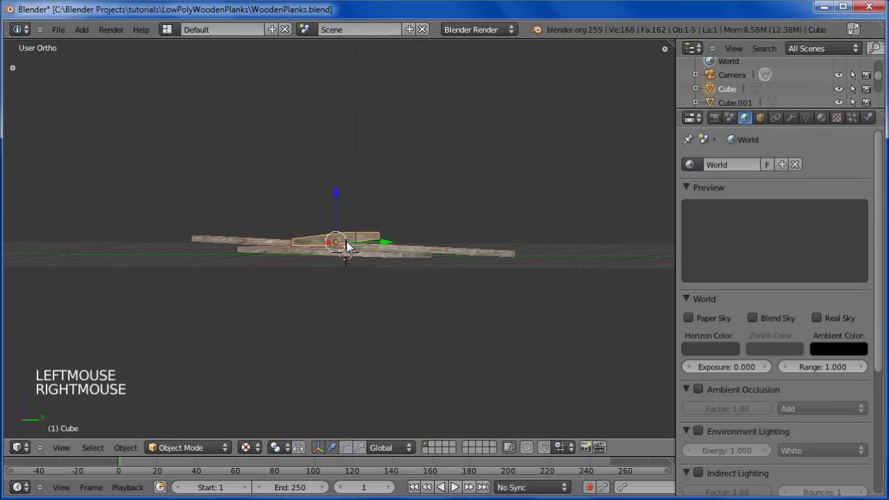
middle_click_drag(348, 245, 175, 268)
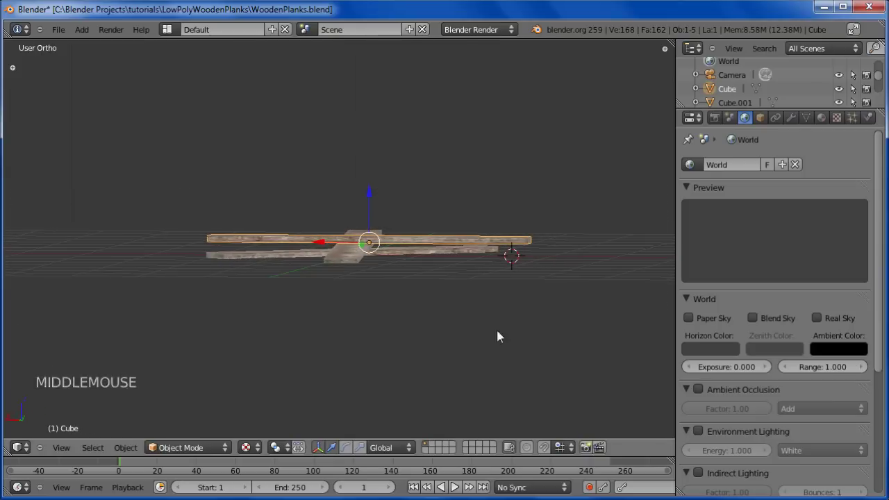
scroll(428, 264, "down", 1)
key("r")
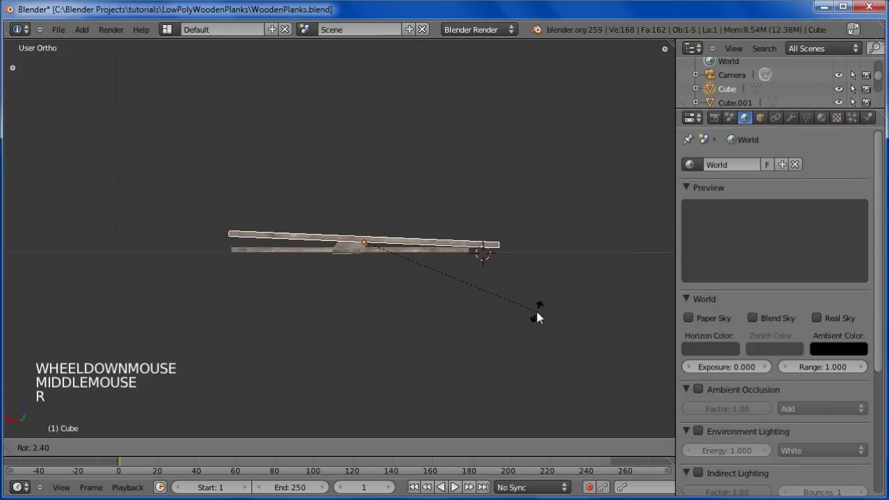
left_click(537, 320)
Look through the camera, select it and move it sideways relative to the stacked planks
scroll(538, 320, "down", 3)
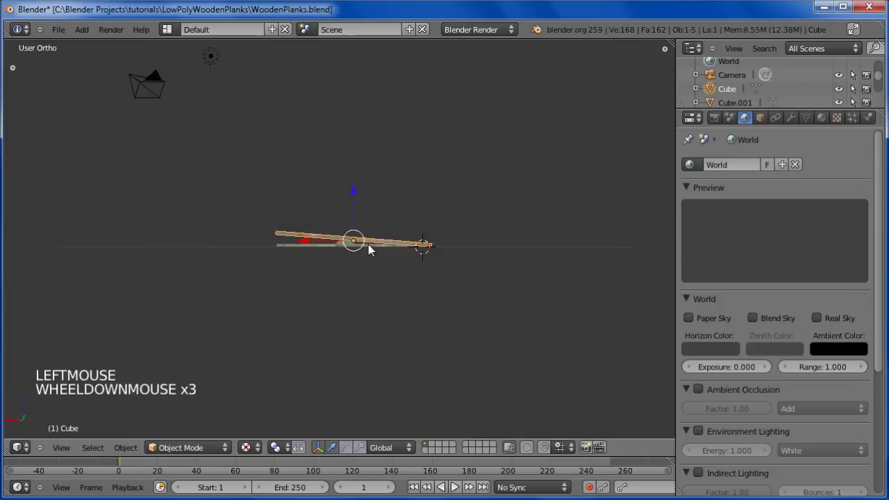
middle_click_drag(538, 320, 473, 314)
key("KP_0")
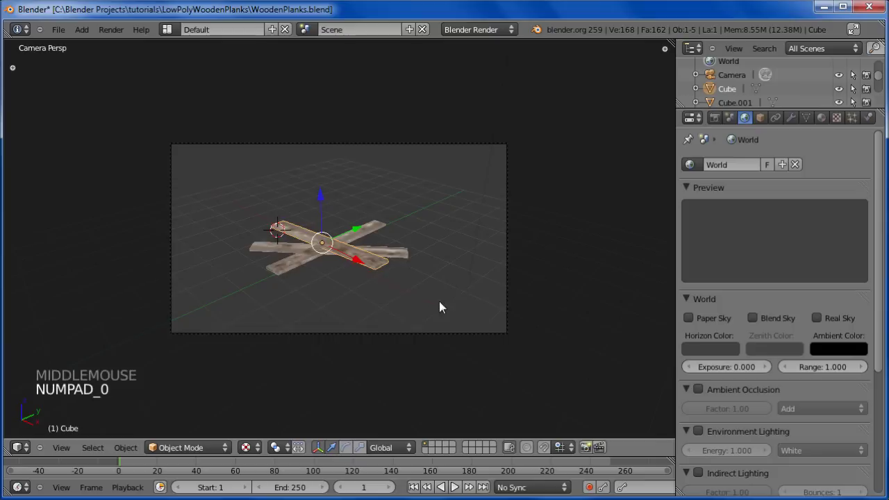
right_click(510, 283)
key("g")
key("g")
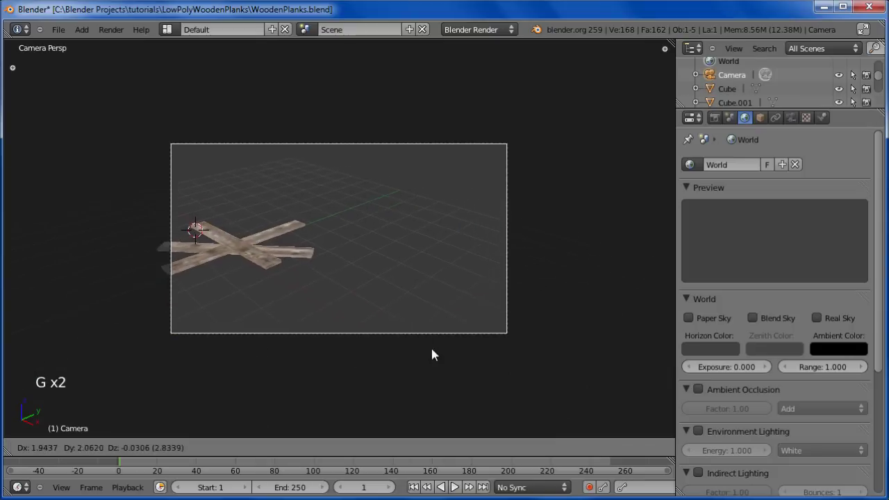
left_click(381, 361)
Rotate the camera and reposition it so the plank stack is centred in its frame
key("r")
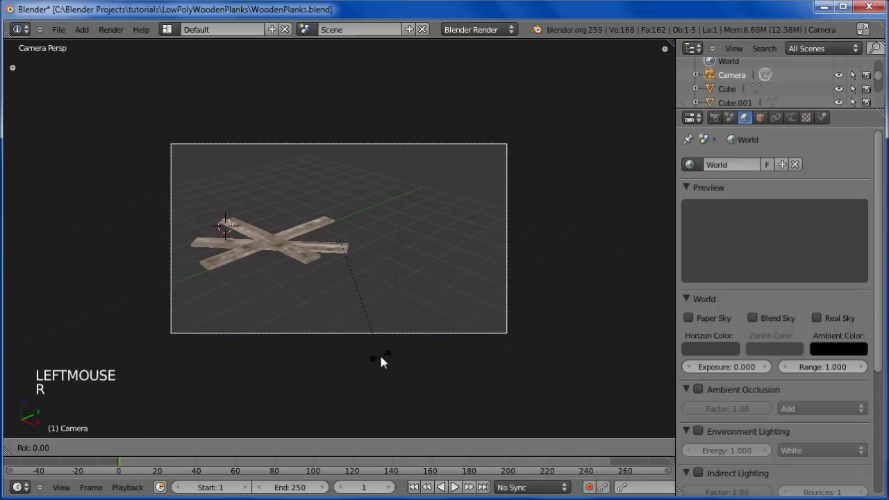
left_click(531, 348)
key("g")
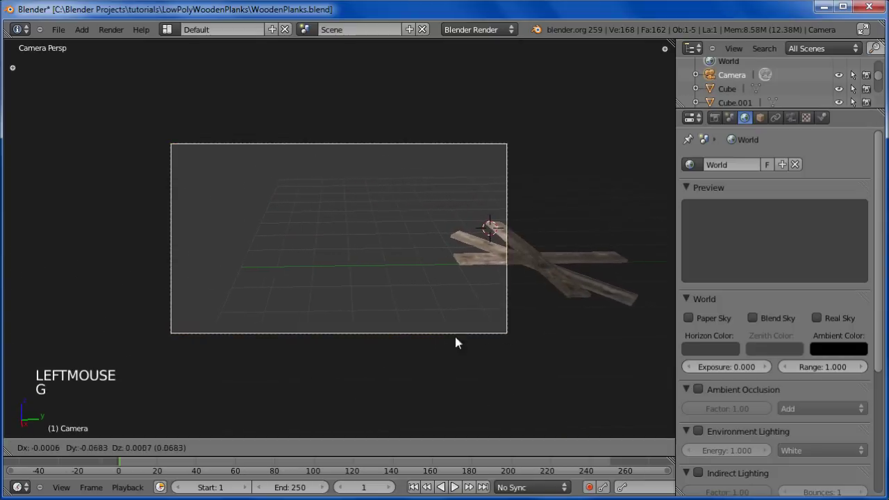
left_click(101, 366)
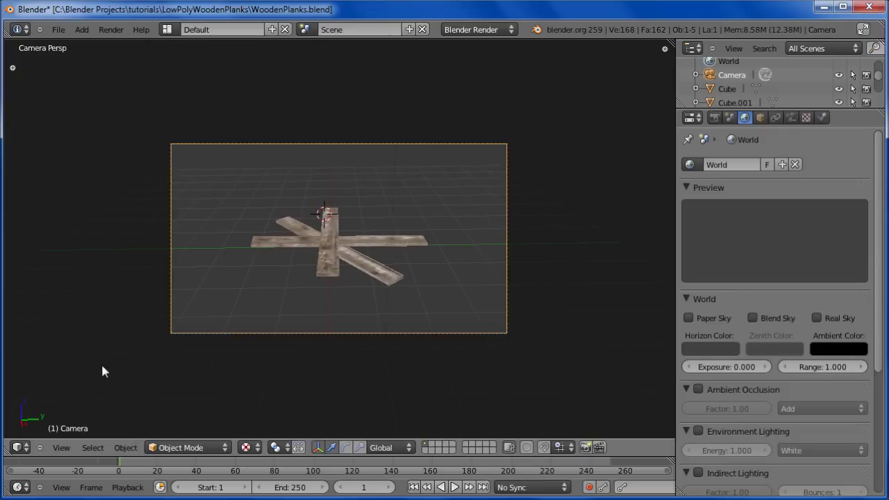
Move the camera closer along its local Z axis until the planks nearly fill the frame
key("g")
key("z")
key("z")
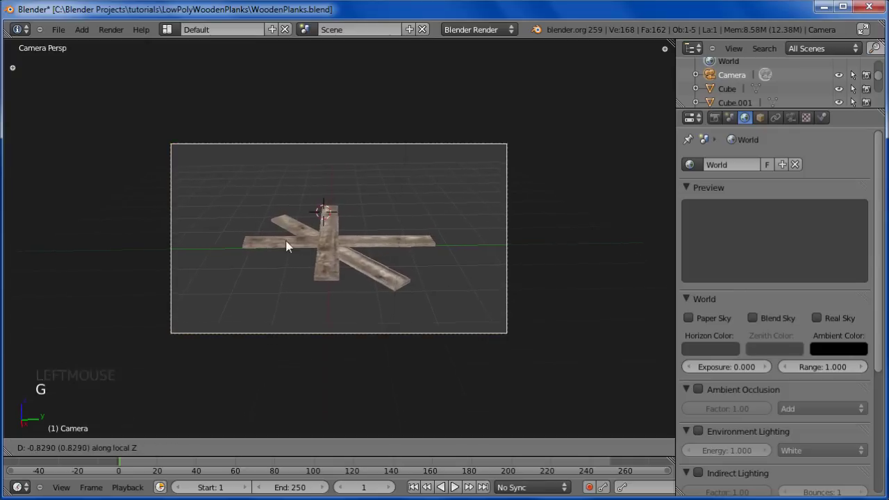
left_click(243, 220)
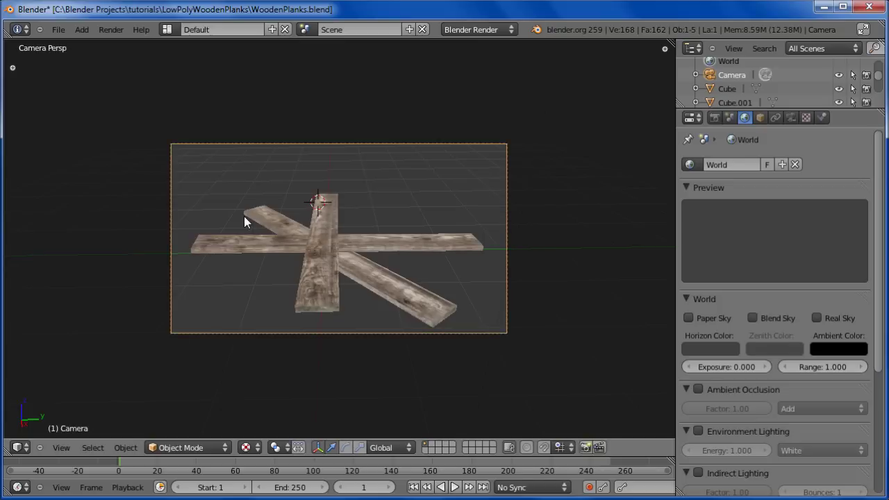
Rotate the camera about global Z and move it to frame the planks from a different side
key("r")
key("z")
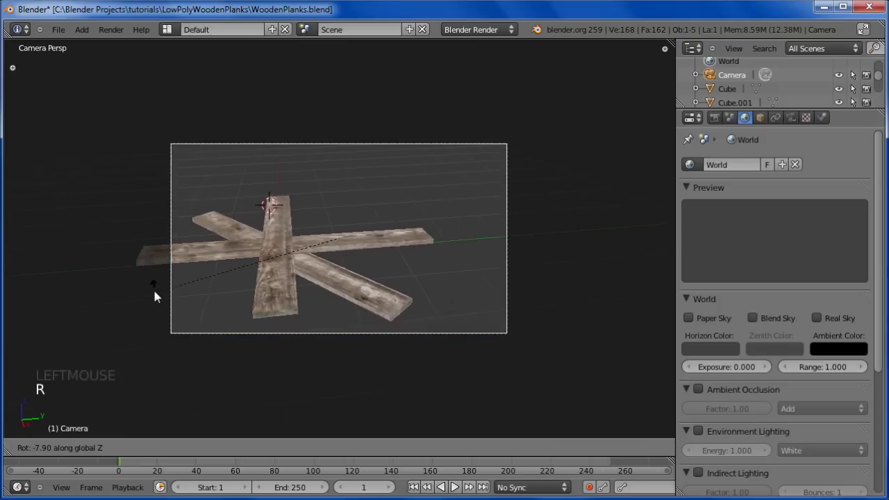
left_click(335, 293)
key("g")
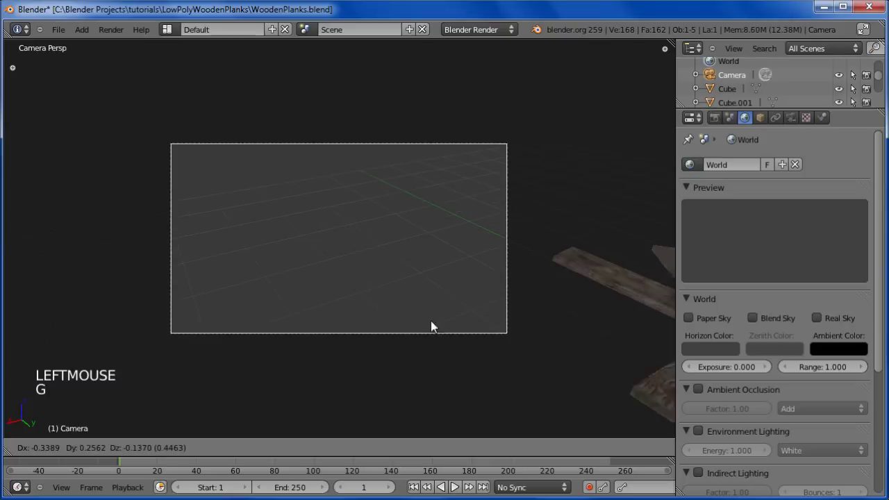
left_click(633, 389)
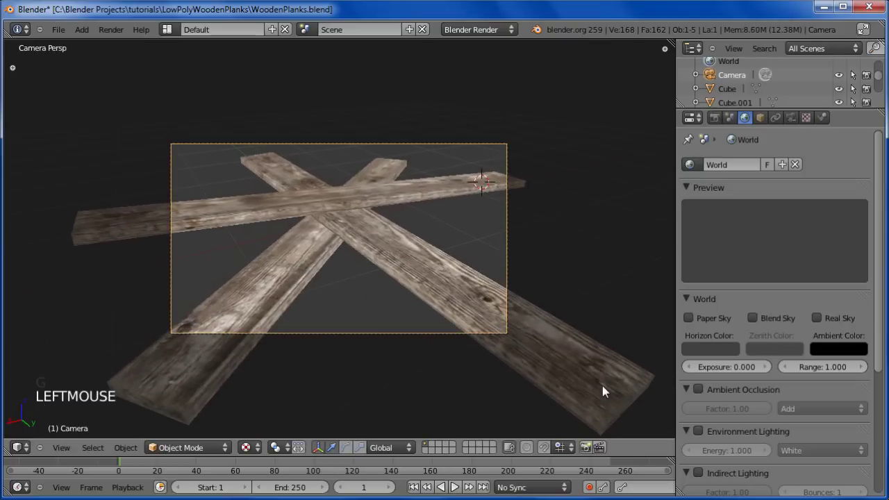
Pull the camera back along its local Z axis until all three planks fit inside the frame
key("g")
key("z")
key("z")
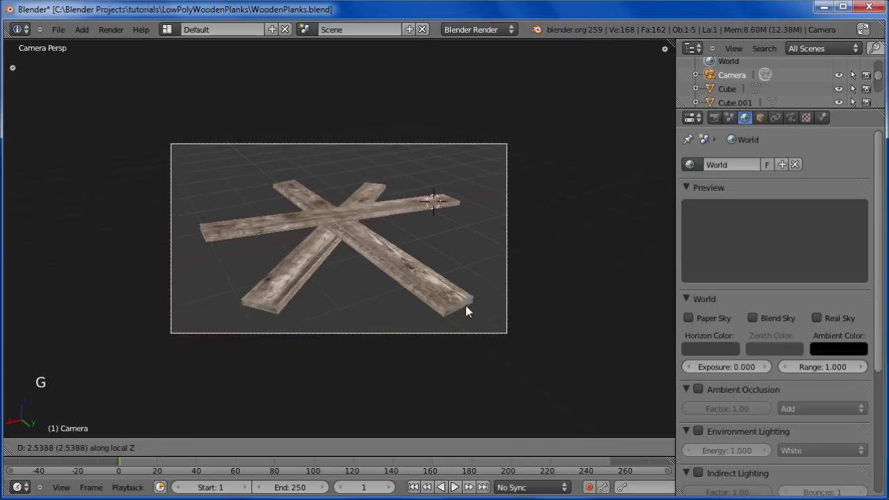
left_click(465, 302)
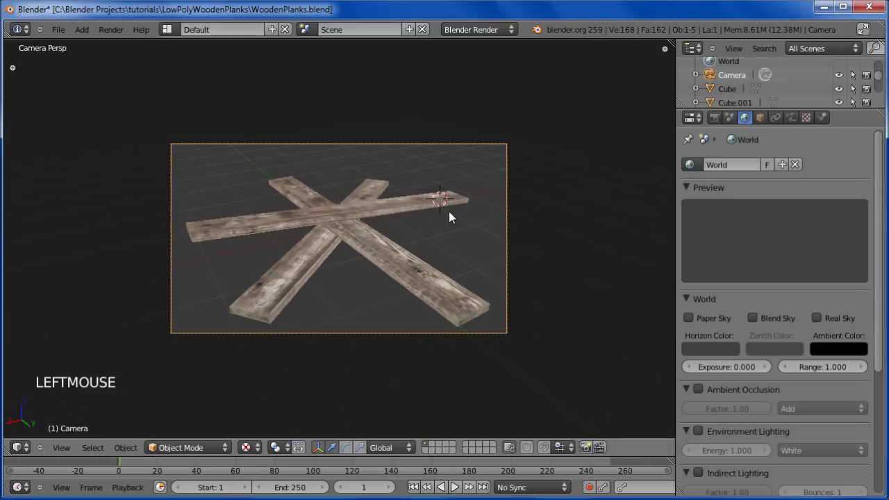
Reset the 3D cursor to the scene origin and return to the camera view
key("shift+c")
scroll(399, 291, "up", 2)
middle_click_drag(393, 304, 338, 310)
key("KP_0")
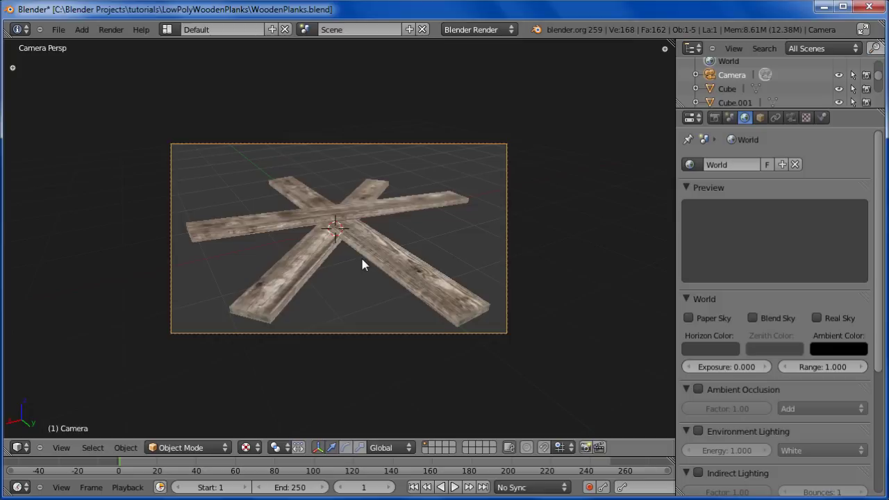
Add a plane at the origin and scale it up to about 9 times its size as a ground surface
key("shift+a")
left_click(388, 262)
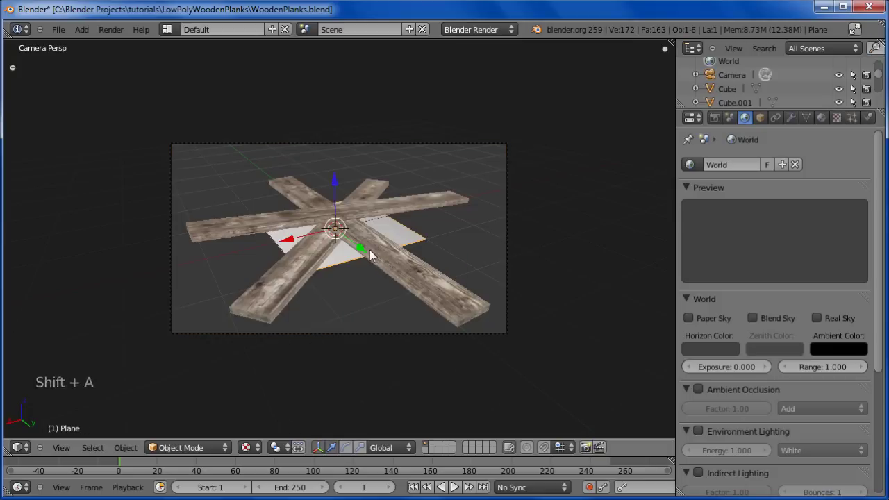
key("s")
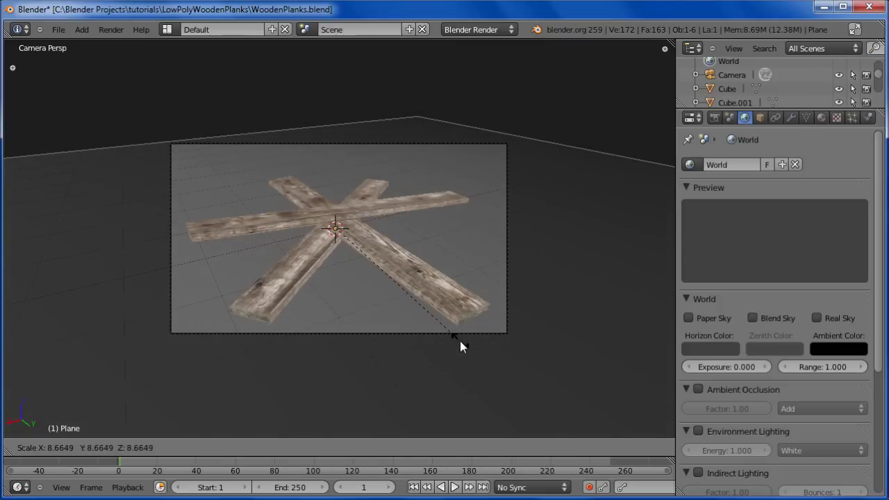
left_click(462, 357)
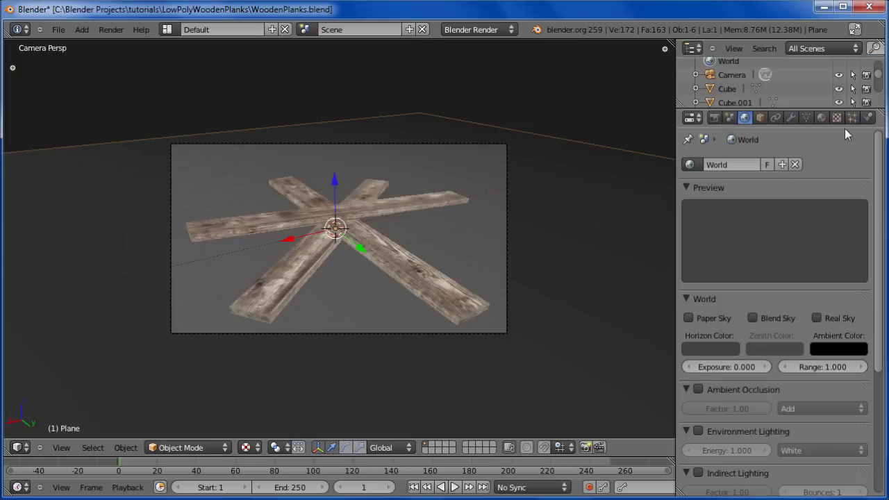
Give the plane a new material named "ground" and lower its specular intensity
double_click(820, 118)
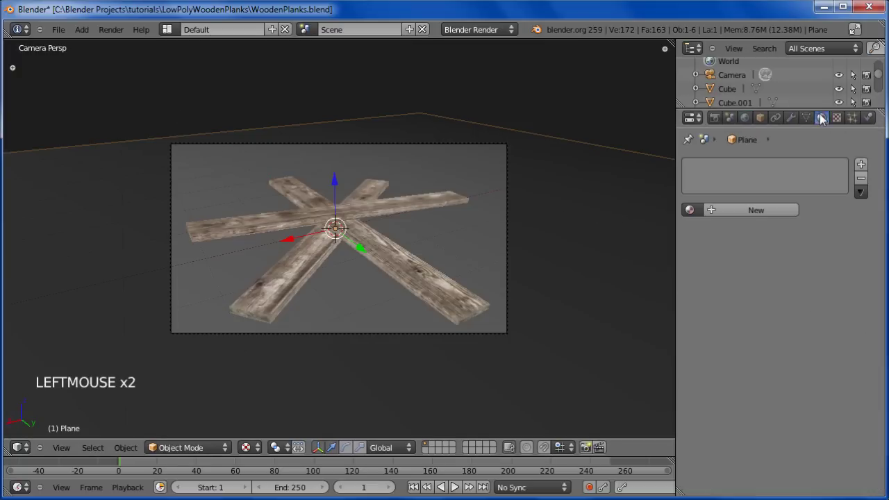
left_click(722, 209)
left_click(720, 212)
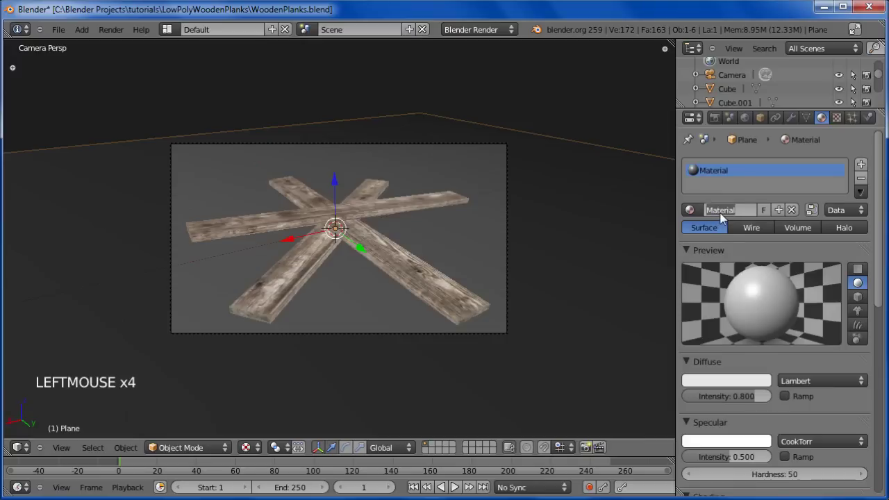
type("ground")
key("Return")
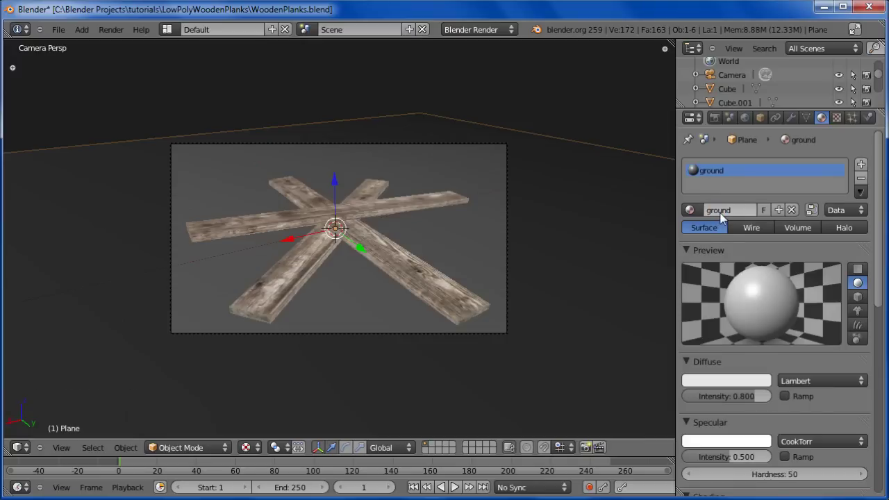
left_click_drag(747, 456, 657, 449)
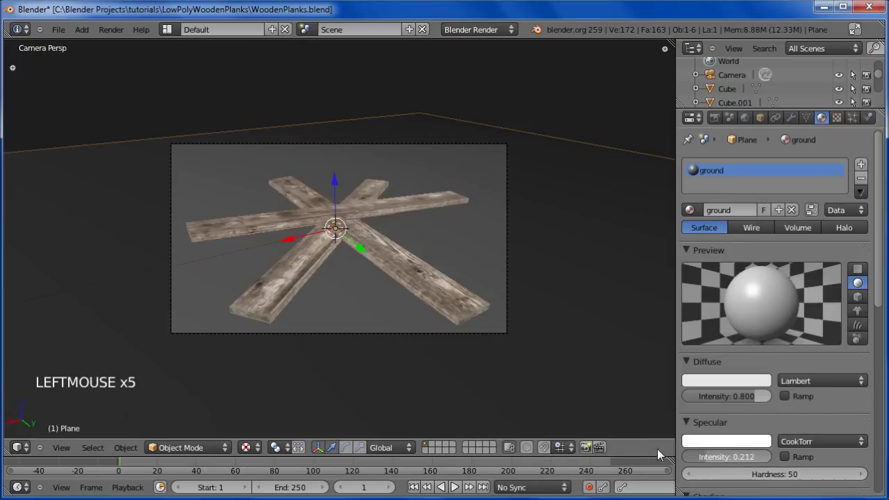
Darken the ground material's diffuse colour to a light grey
left_click(738, 381)
left_click_drag(760, 251, 764, 214)
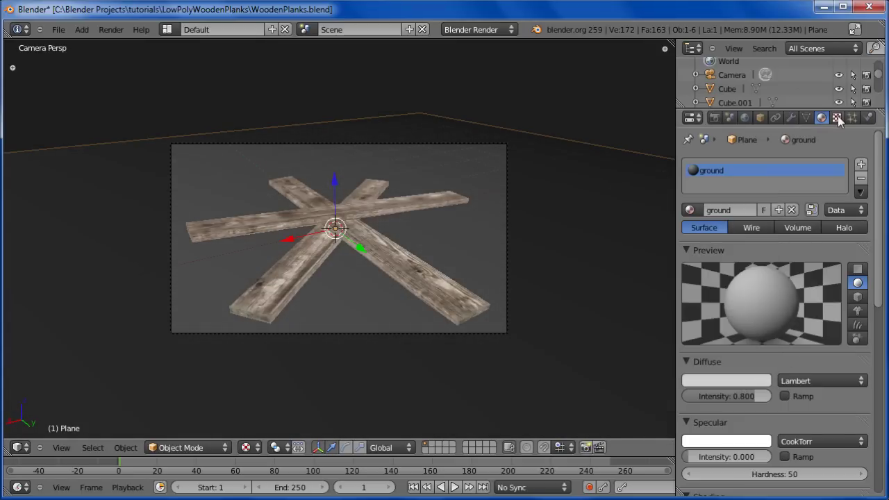
left_click(836, 117)
left_click(822, 118)
Apply the HDTV 720p preset to the scene's render dimensions
left_click(715, 117)
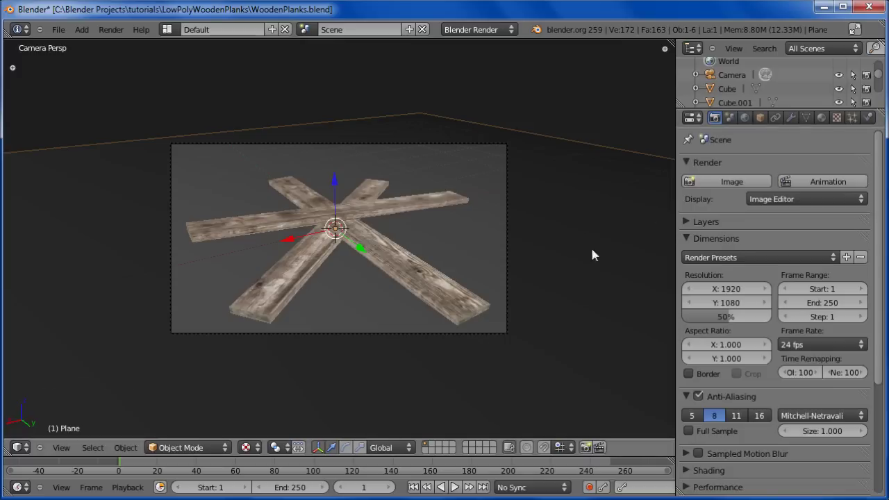
left_click(715, 257)
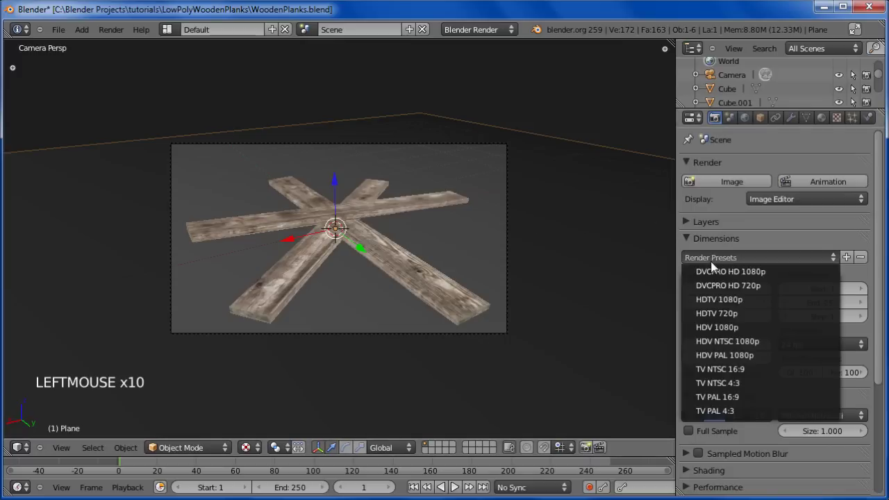
left_click(705, 315)
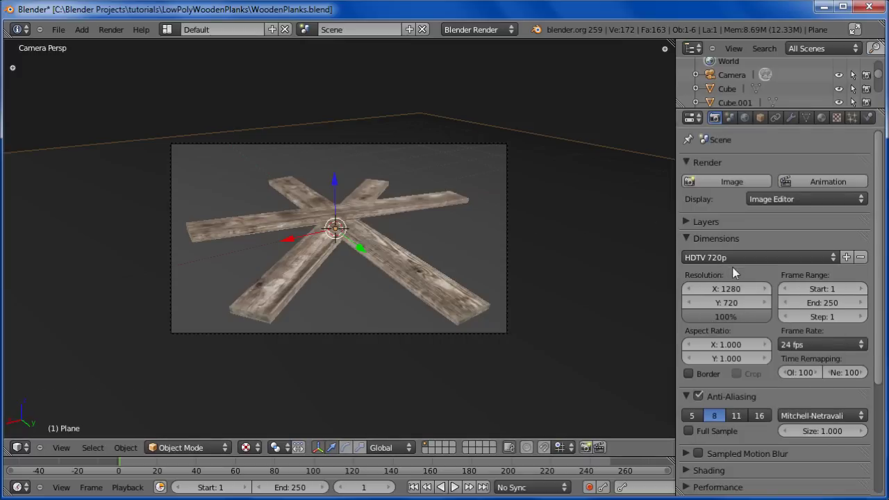
scroll(731, 290, "down", 2)
scroll(729, 291, "up", 6)
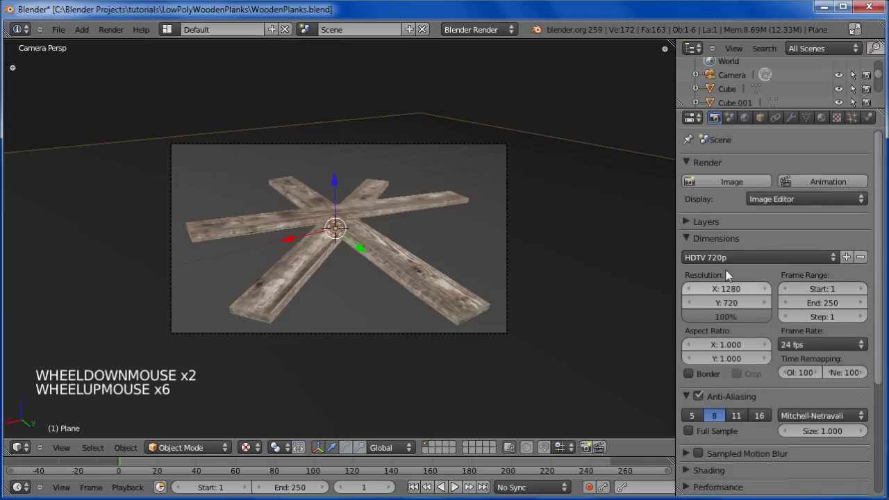
Enable ambient occlusion for the world with a factor of 0.70 and the Multiply blend mode
left_click(745, 117)
scroll(711, 312, "down", 2)
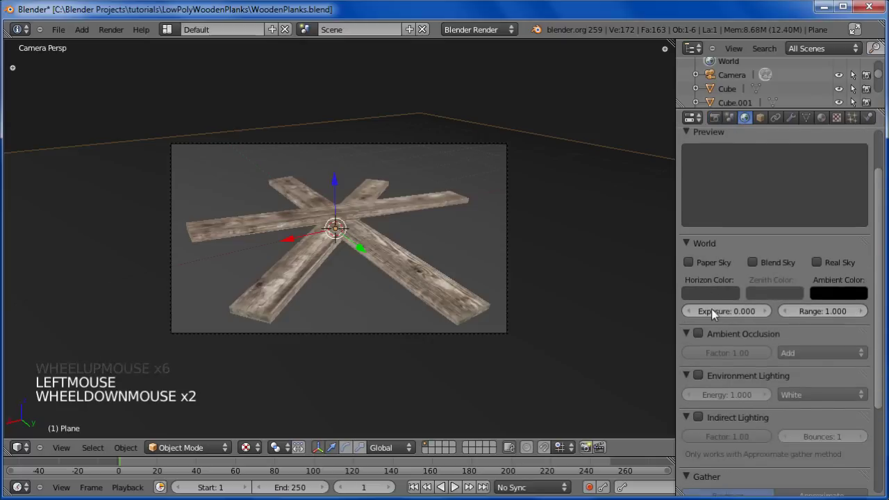
scroll(711, 309, "down", 1)
left_click(698, 306)
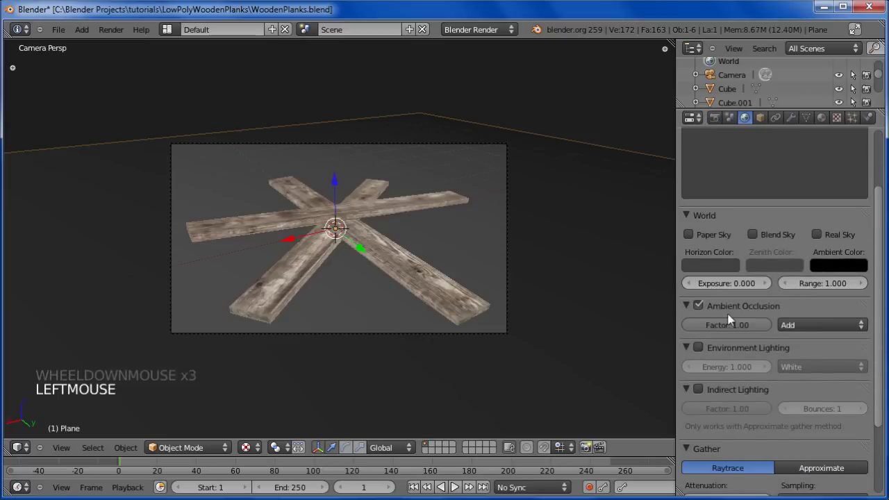
left_click(754, 330)
left_click_drag(743, 341, 733, 350)
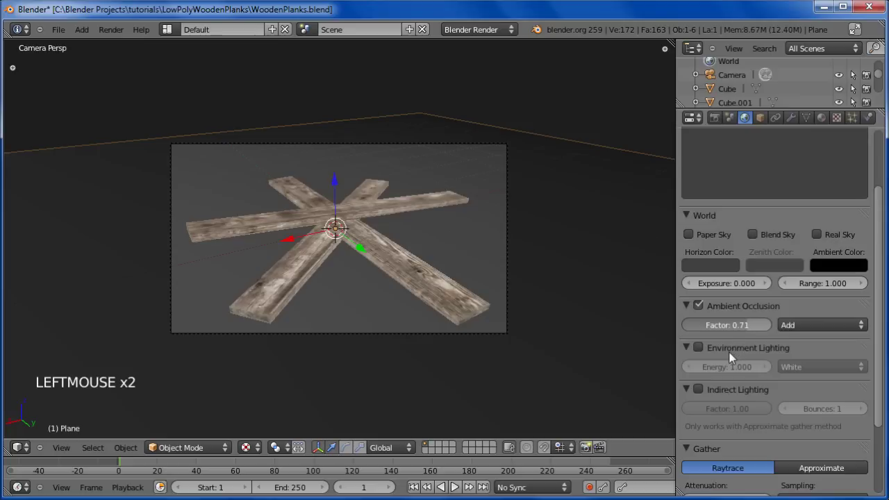
left_click_drag(794, 324, 794, 310)
Enable white environment lighting for the world with an energy of 1.000
left_click(699, 347)
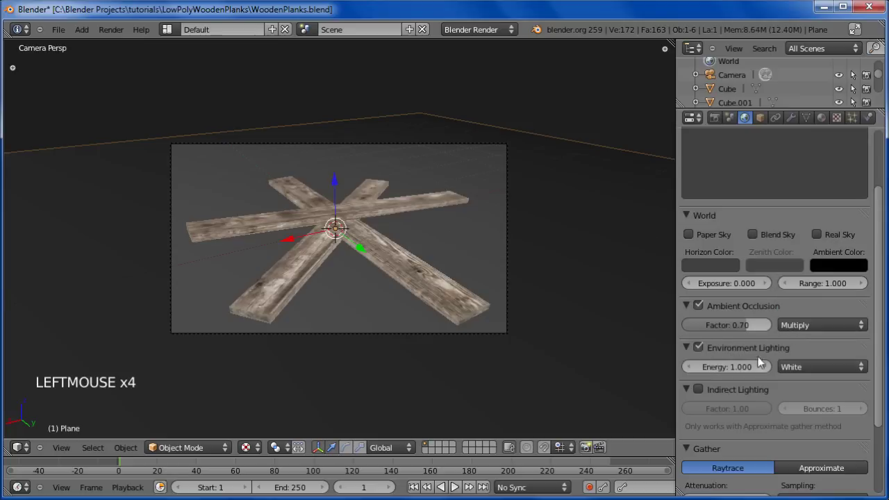
left_click(798, 367)
left_click(799, 367)
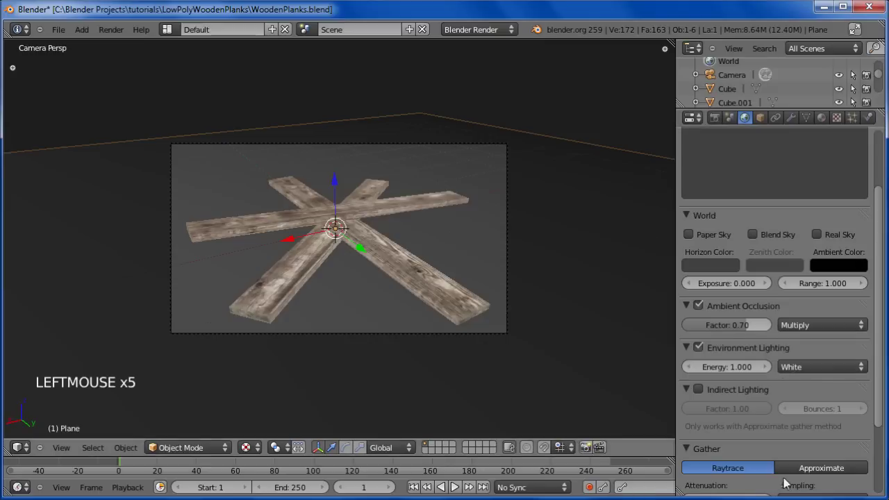
scroll(709, 369, "down", 5)
scroll(686, 372, "up", 7)
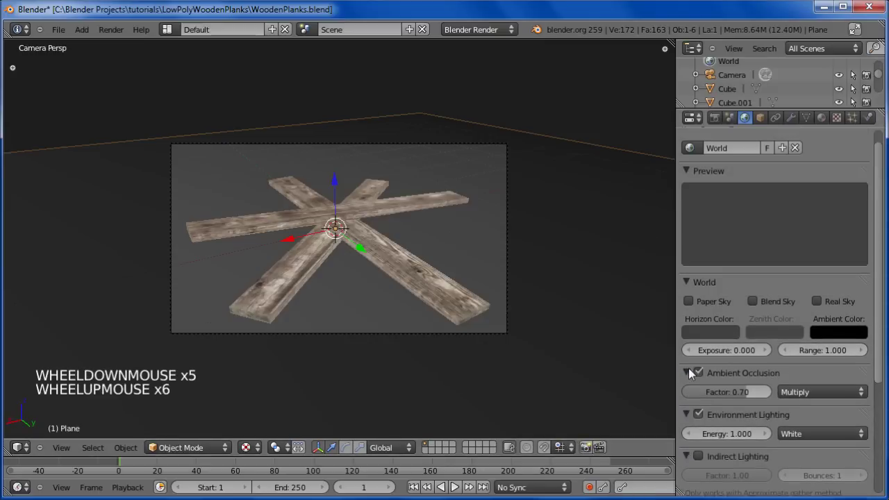
scroll(407, 276, "up", 1)
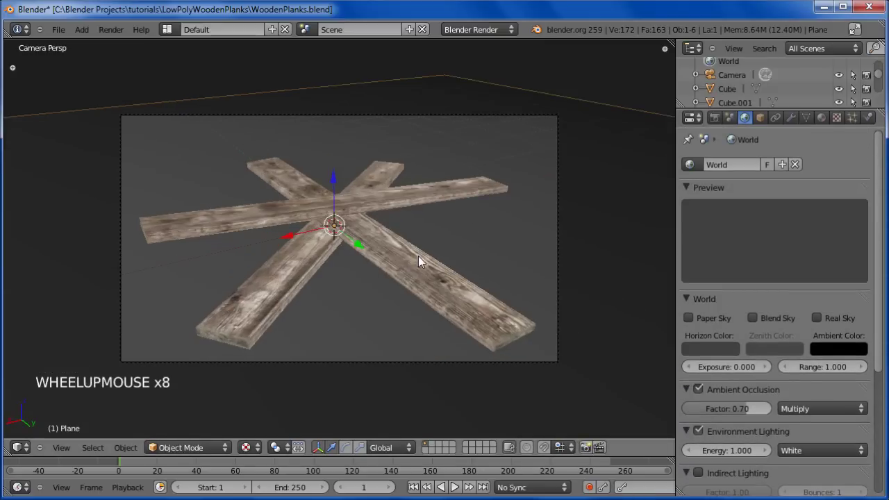
Save a copy of the project in the LowPolyWoodenPlanks folder as WoodenPlanks_p03.blend
scroll(418, 256, "up", 1)
mouse_move(416, 254)
middle_mouse_down("shift")
mouse_move(393, 244)
mouse_move(403, 245)
middle_mouse_up("shift")
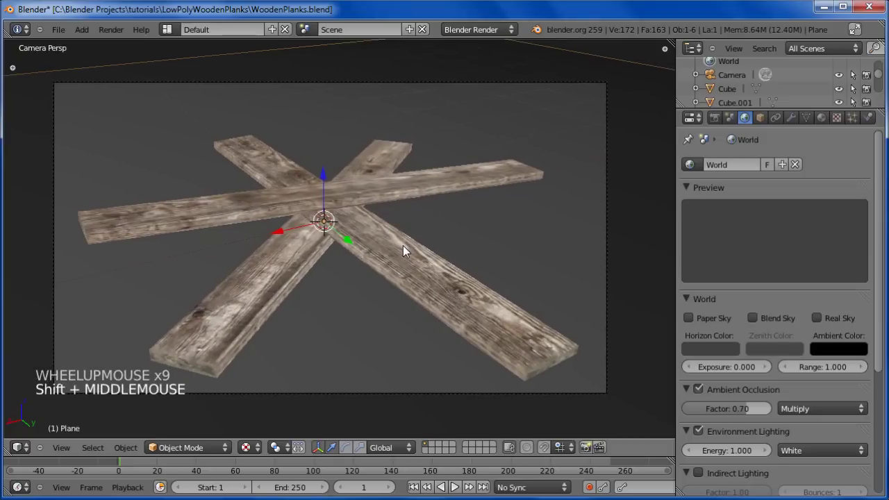
left_click(59, 29)
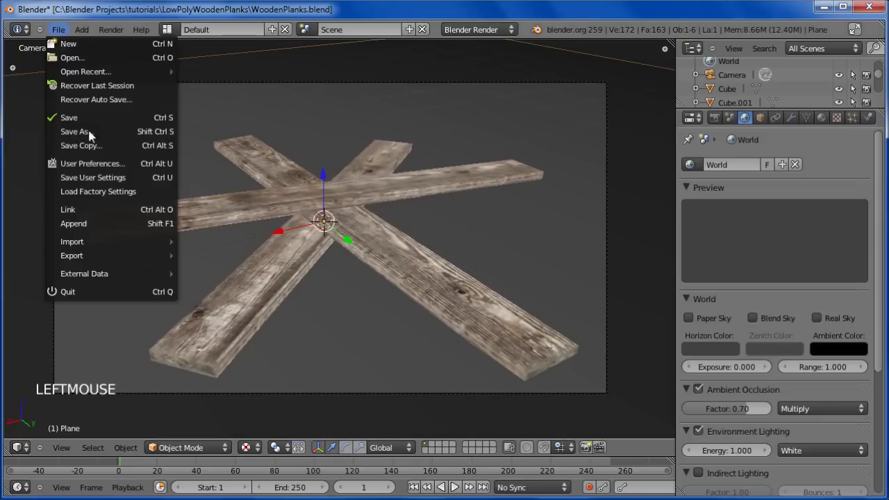
left_click(91, 146)
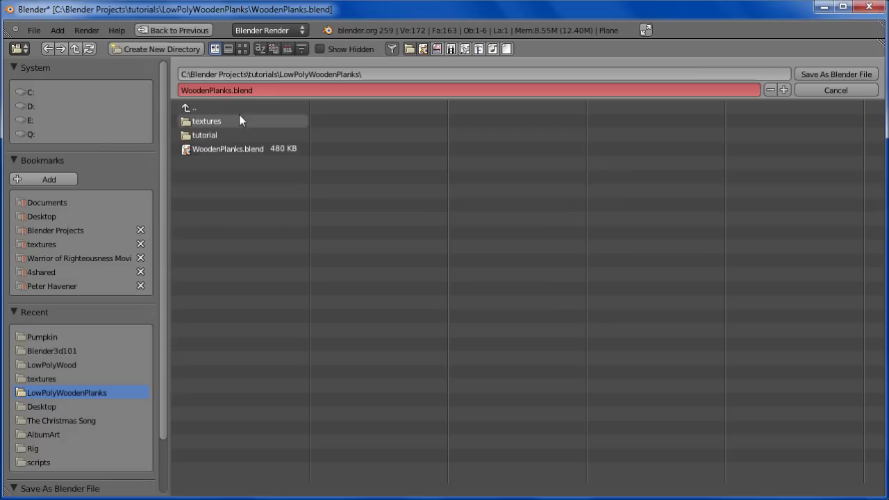
left_click(233, 93)
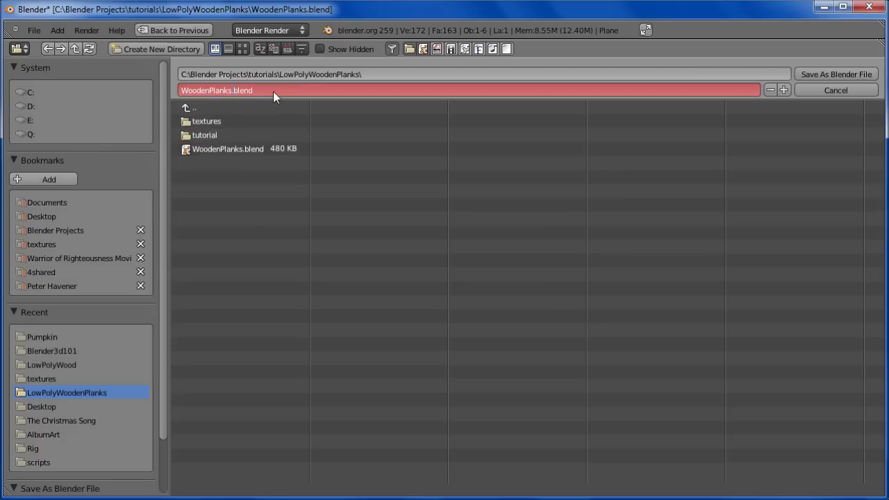
type("_03")
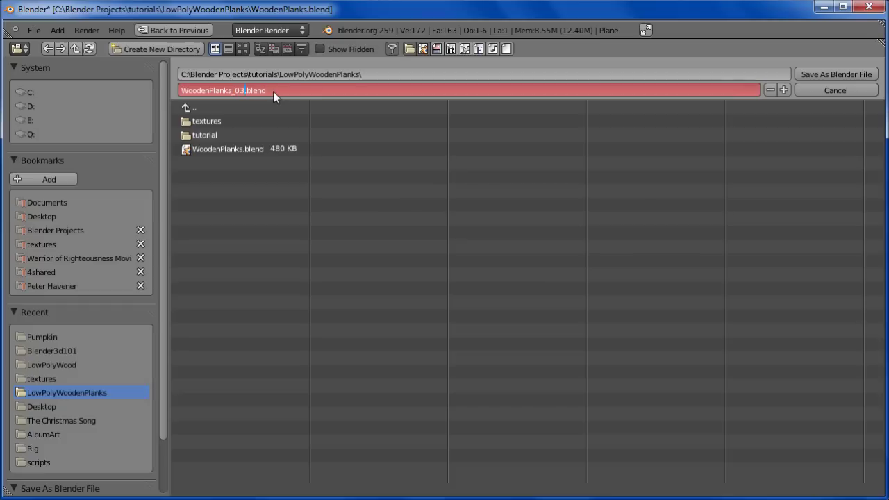
key("BackSpace")
key("BackSpace")
type("p03")
key("Return")
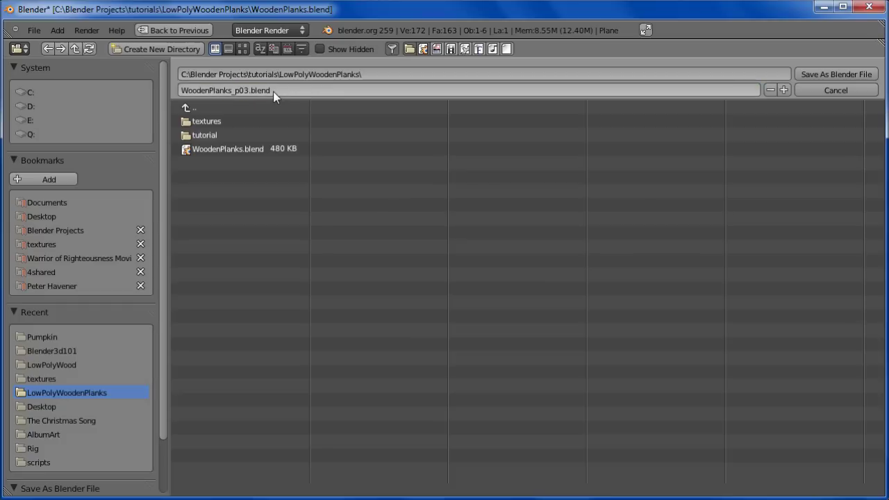
left_click(824, 71)
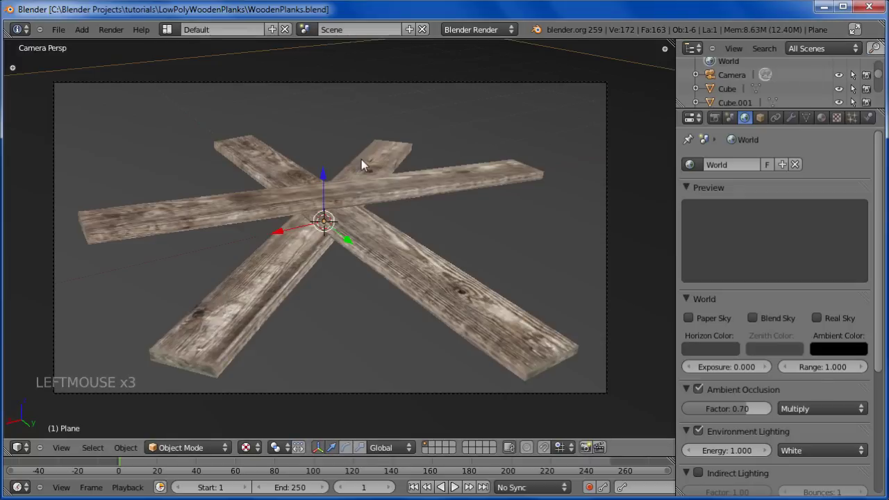
Render the plank scene as a still image from the camera
scroll(445, 223, "down", 1)
scroll(444, 223, "up", 2)
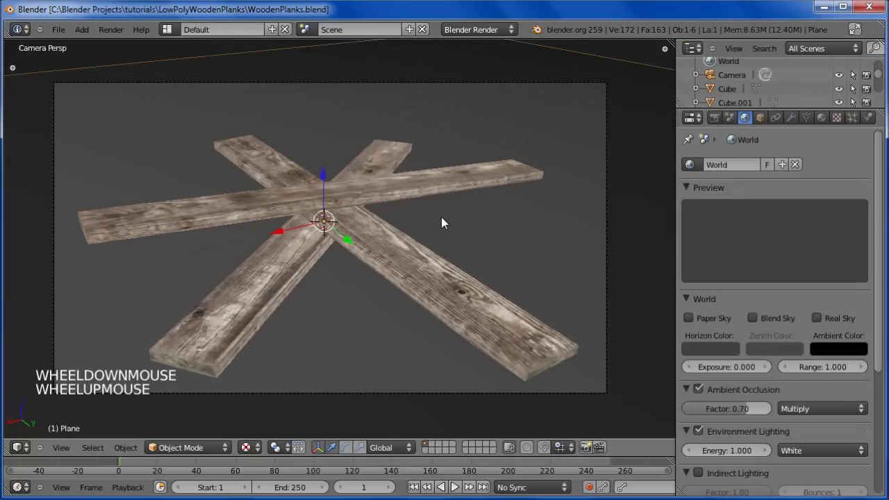
key("F12")
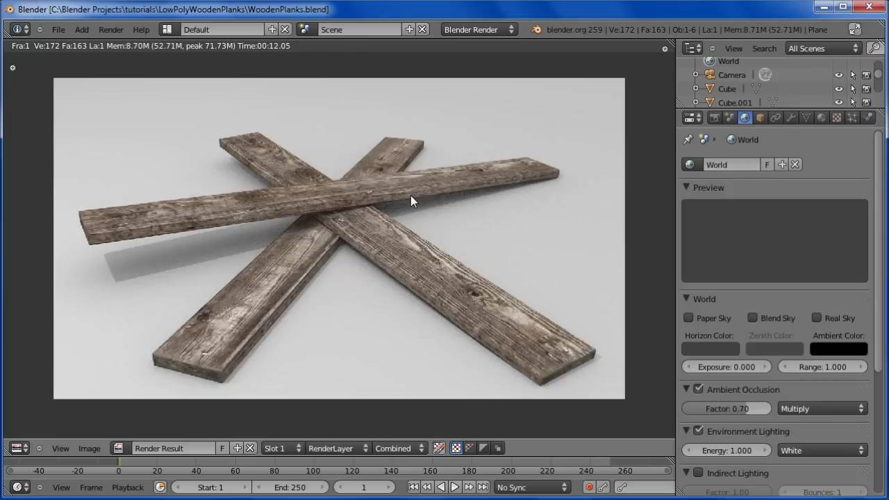
In the Compositing layout, enable nodes with the backdrop and space the Render Layers and Composite nodes far apart
key("ctrl+Left")
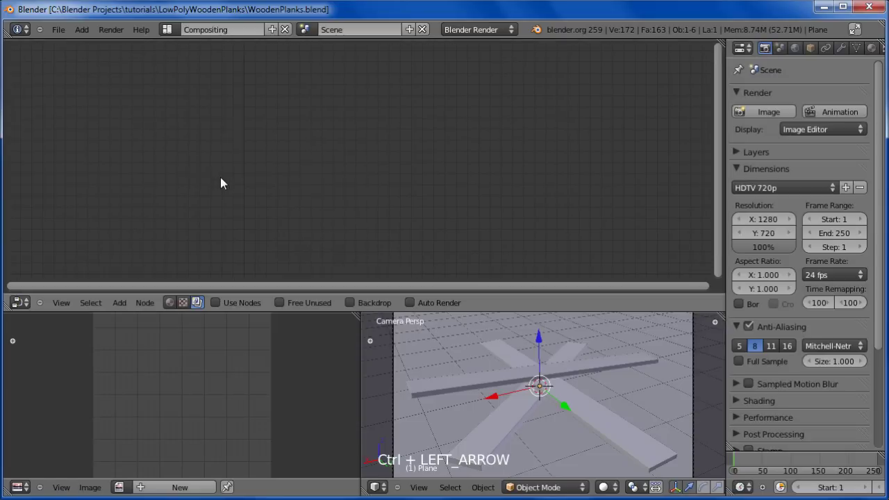
scroll(217, 304, "down", 3)
left_click(215, 302)
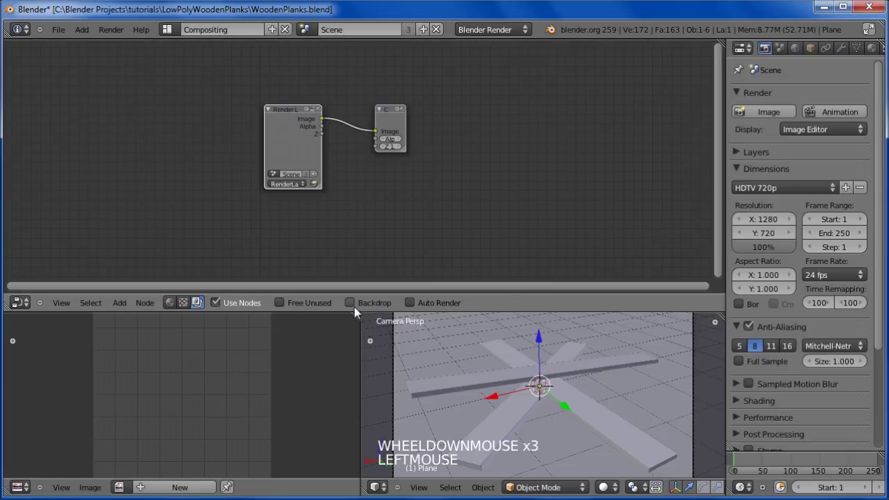
left_click(352, 303)
left_click_drag(393, 111, 677, 105)
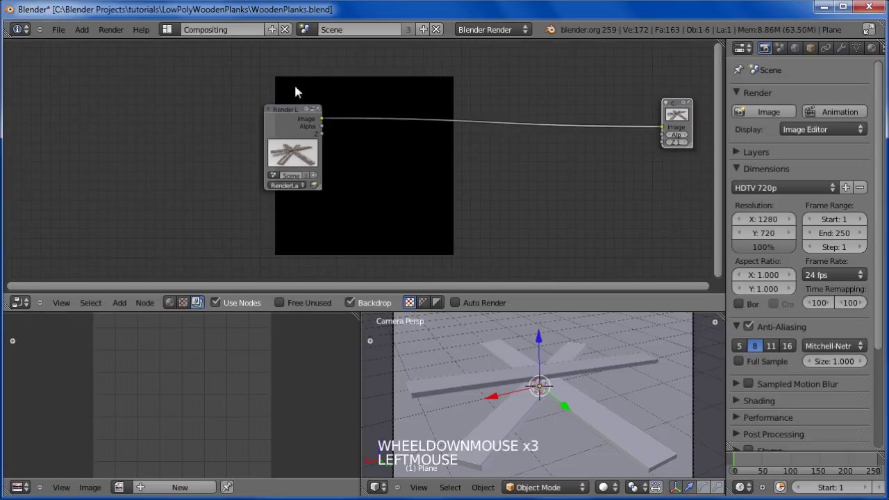
left_click_drag(283, 115, 36, 80)
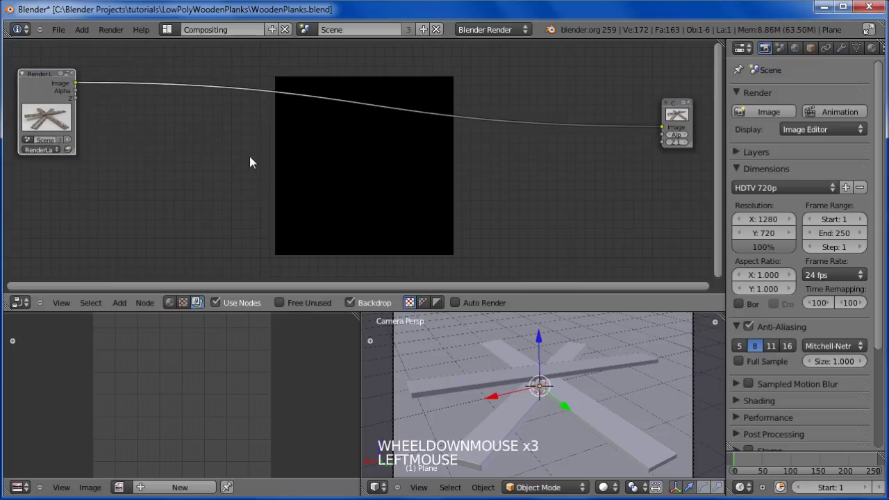
Add a Viewer output node and place it directly below the Composite node
key("shift+a")
mouse_move(338, 190)
left_click(405, 205)
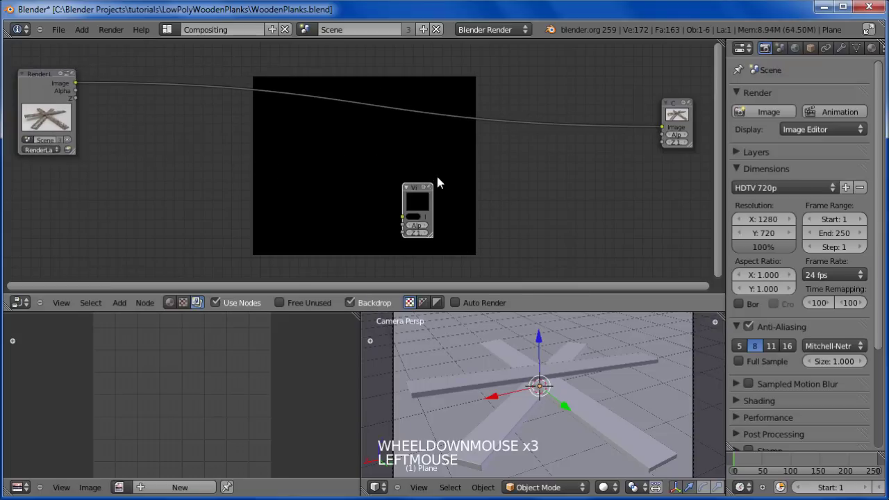
left_click_drag(421, 197, 680, 192)
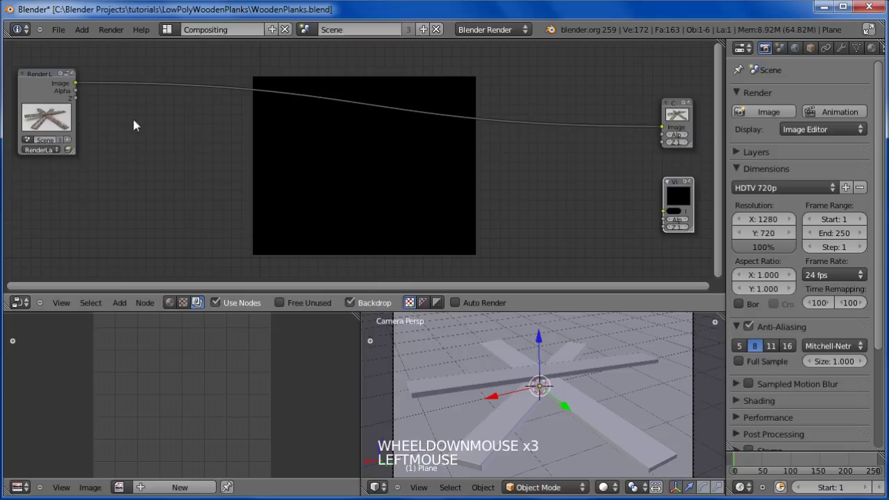
Insert a Lens Distortion node between the Render Layers and Composite nodes, with Distort set to 1.000
key("shift+a")
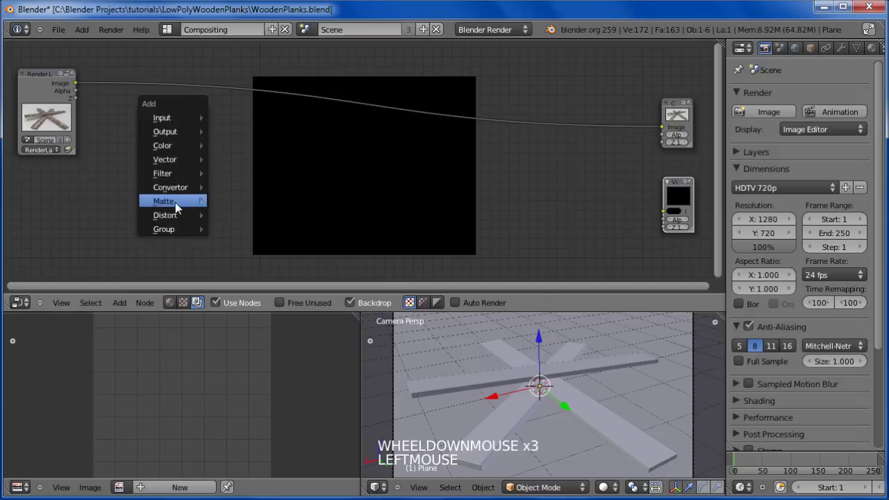
mouse_move(170, 221)
left_click(246, 313)
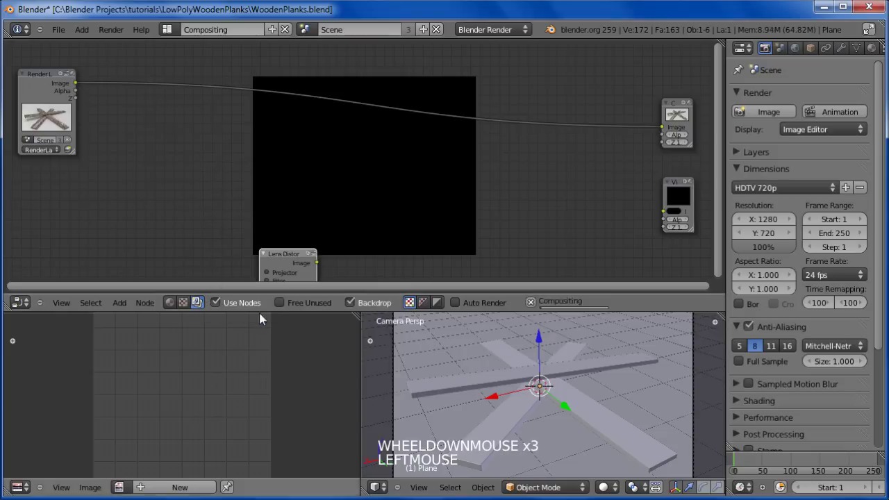
left_click(116, 140)
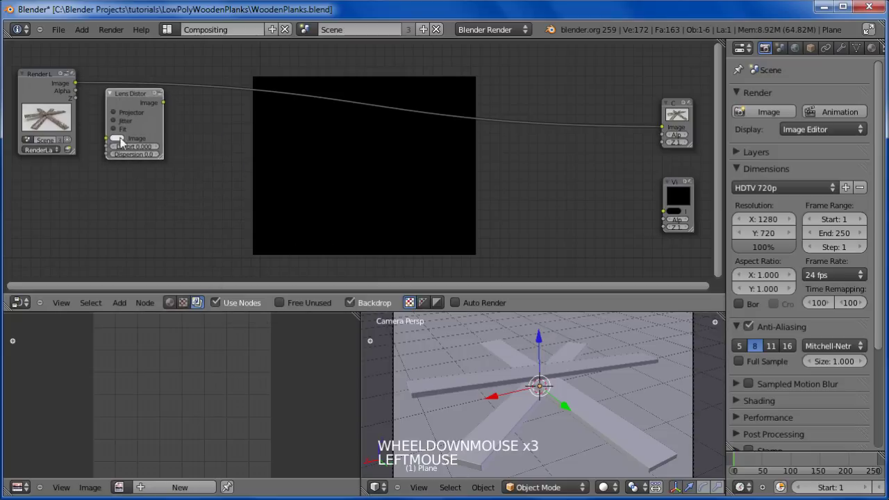
left_click_drag(126, 97, 135, 81)
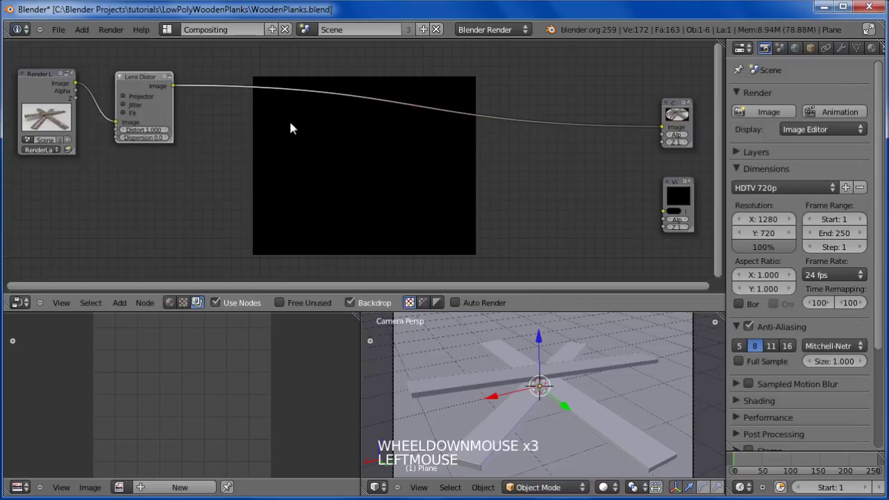
Insert a Math node right after the Lens Distortion node and set its operation to Greater Than
key("shift+a")
mouse_move(263, 103)
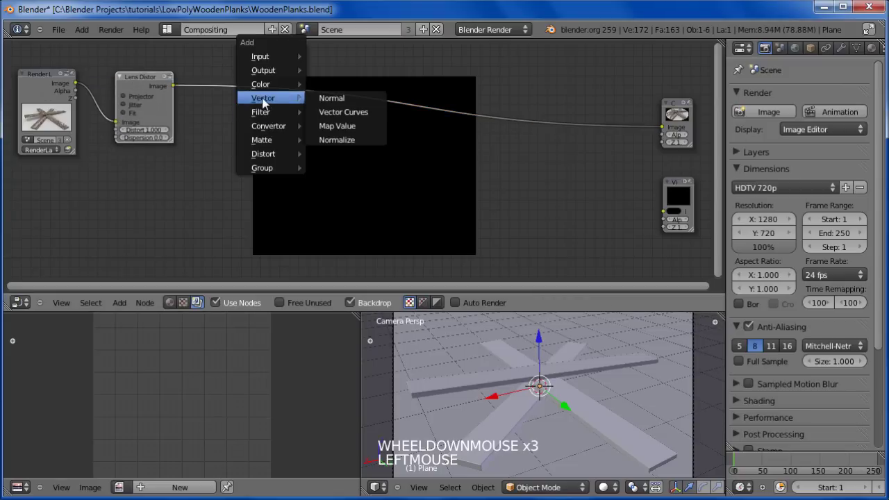
mouse_move(268, 126)
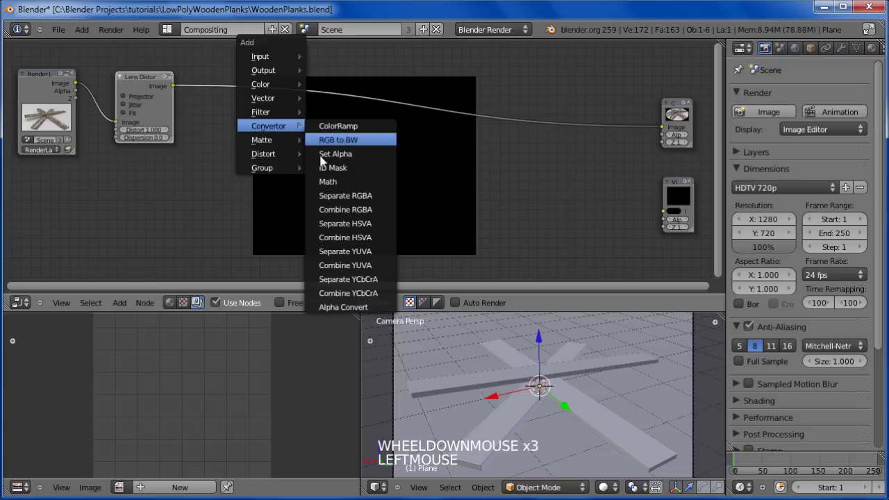
left_click(327, 181)
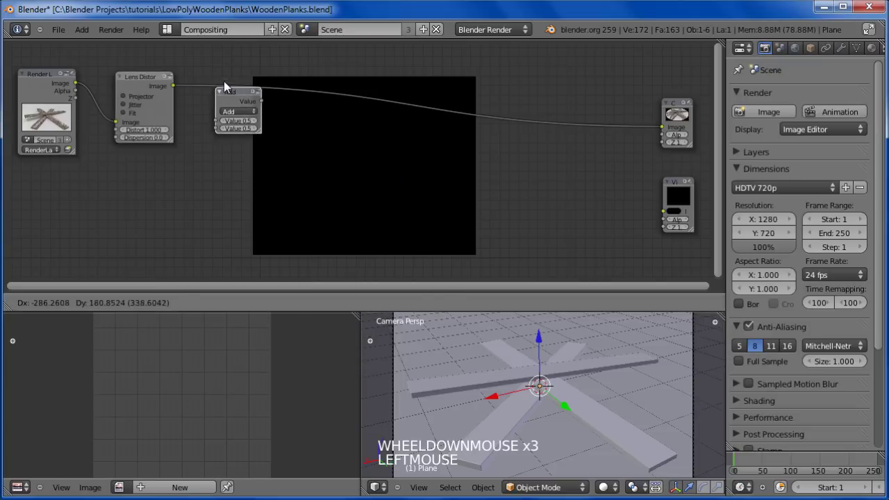
left_click(207, 76)
left_click(217, 101)
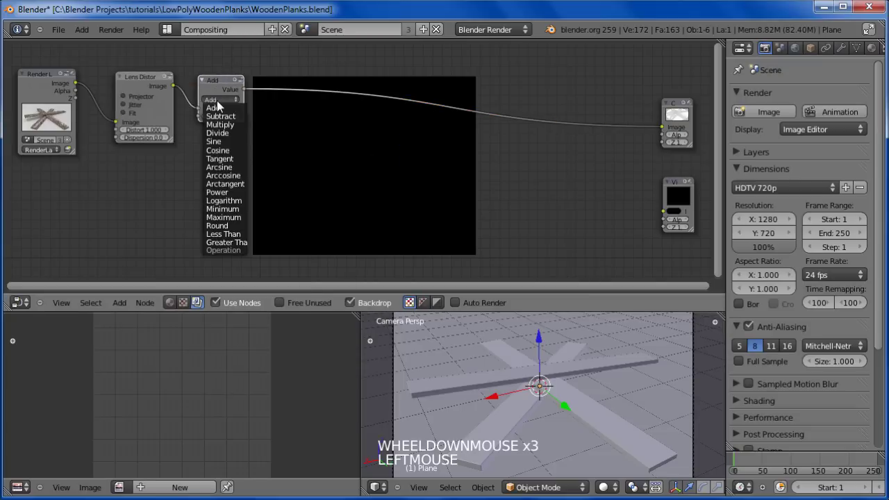
left_click(221, 241)
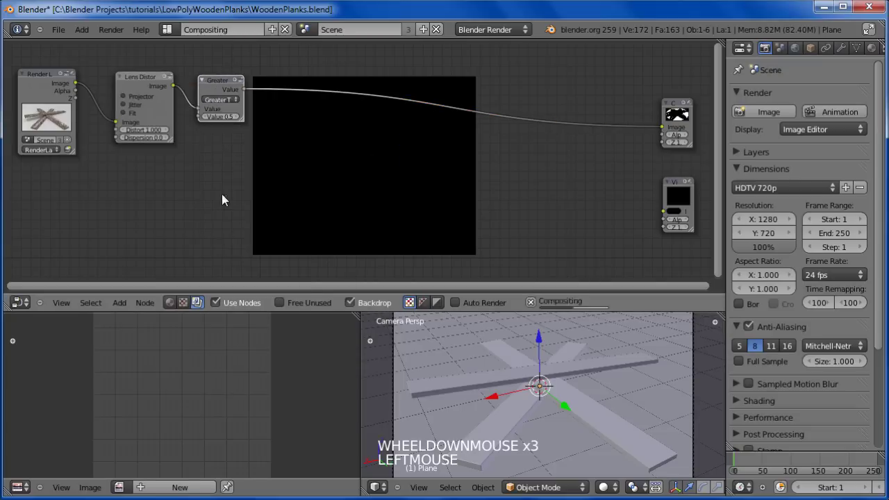
Insert a Blur node fed through its Image input by the Greater Than node, set to relative Fast Gaussian with 20% in X and Y
key("shift+a")
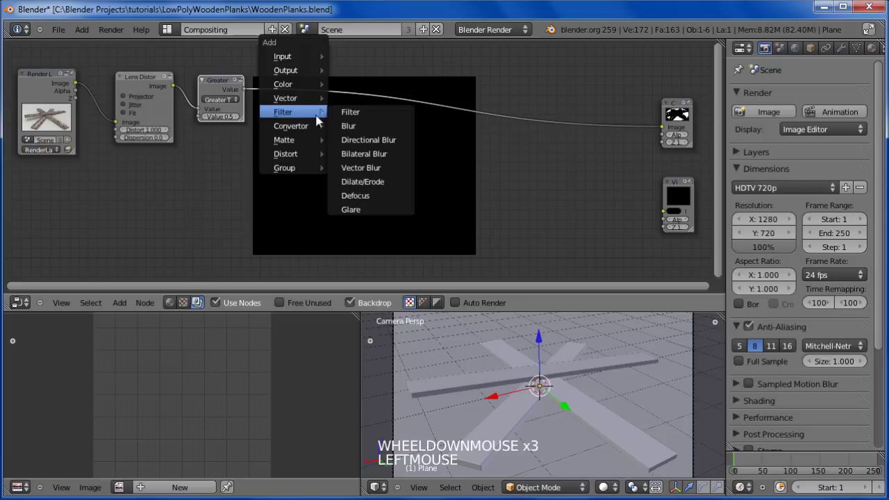
mouse_move(307, 115)
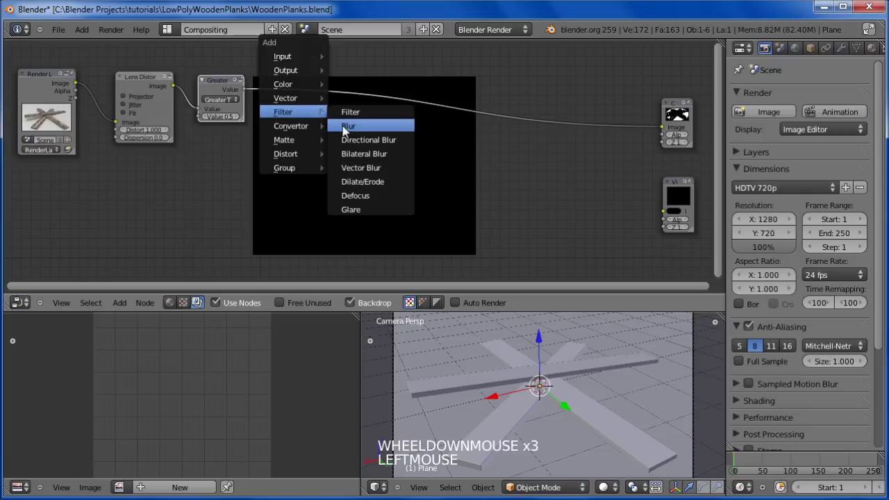
left_click(351, 125)
left_click(290, 100)
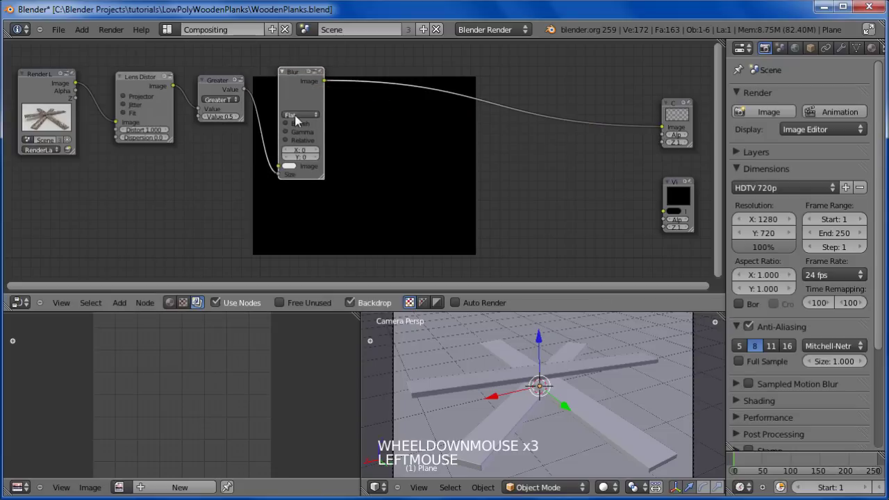
left_click(300, 114)
left_click(302, 60)
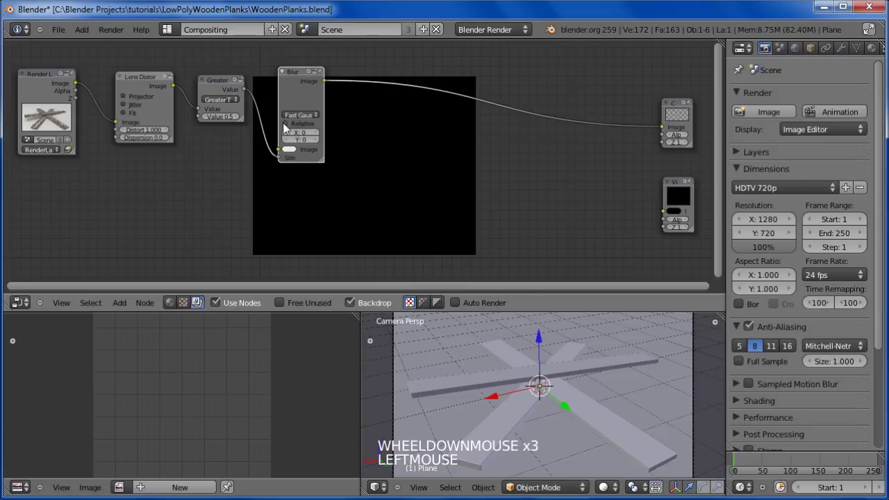
left_click(285, 123)
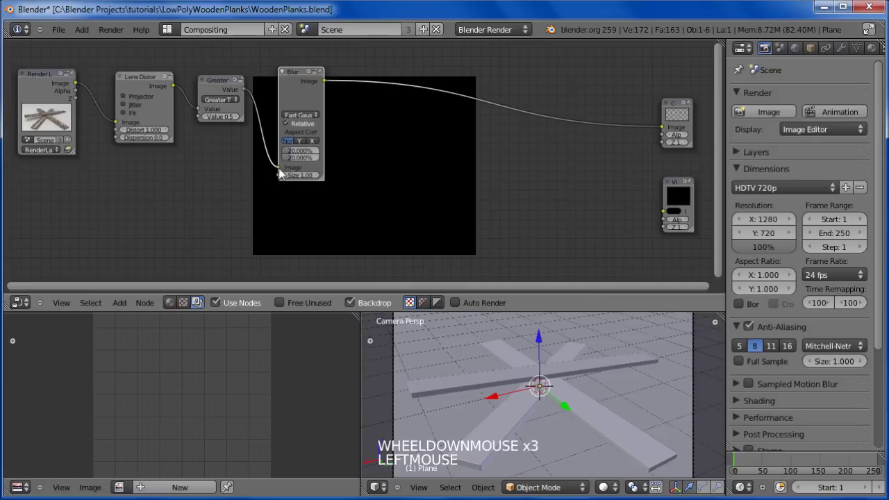
Move the Blur and Greater Than nodes slightly toward the Lens Distortion node and set the Greater Than value to 0.0
left_click_drag(289, 71, 271, 67)
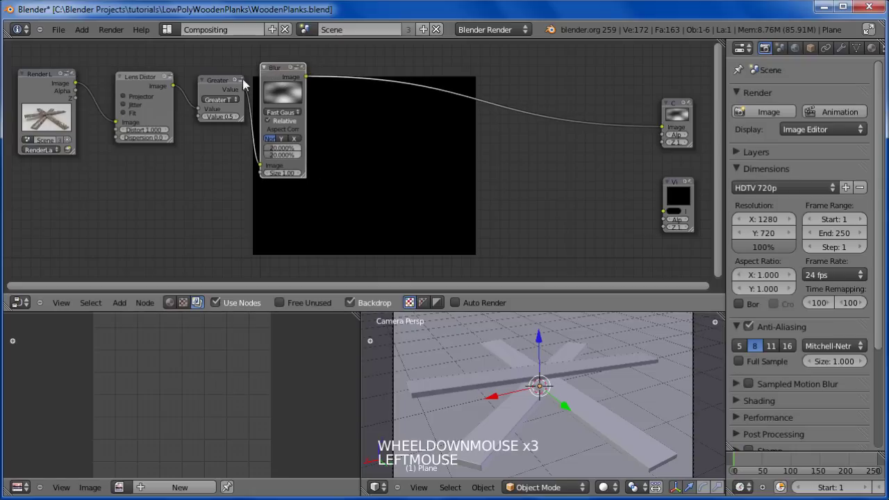
left_click_drag(209, 78, 194, 77)
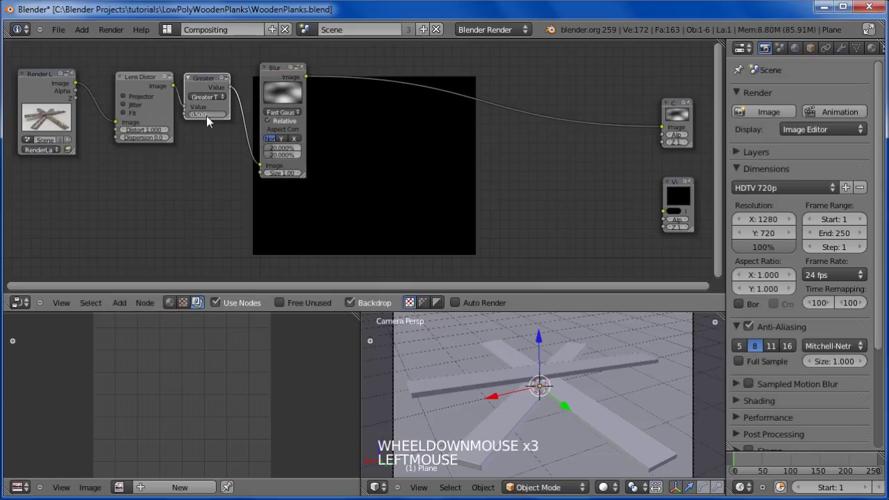
key("Return")
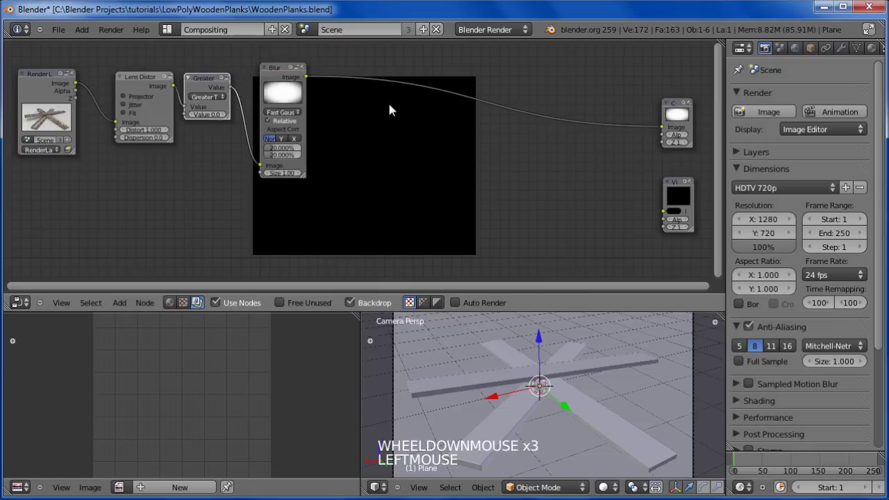
Insert a Mix node after the Blur node and feed the Render Layers image into its second image input
key("shift+a")
mouse_move(434, 102)
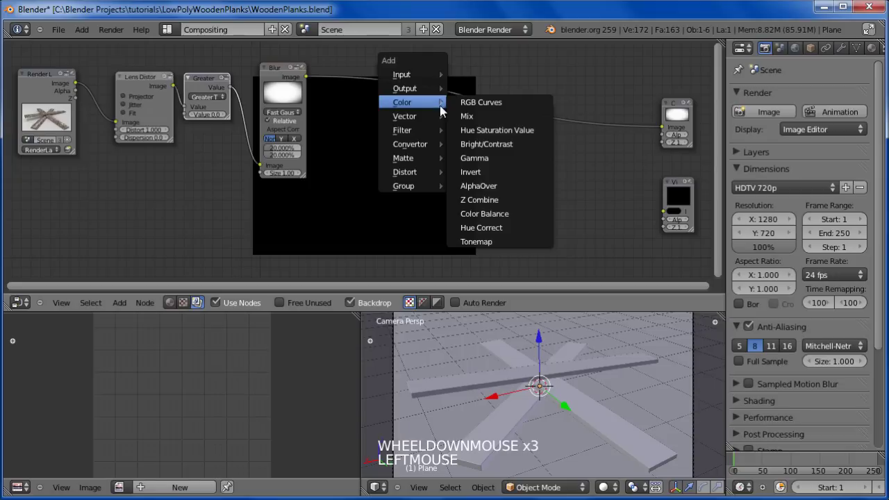
left_click(455, 118)
left_click(423, 91)
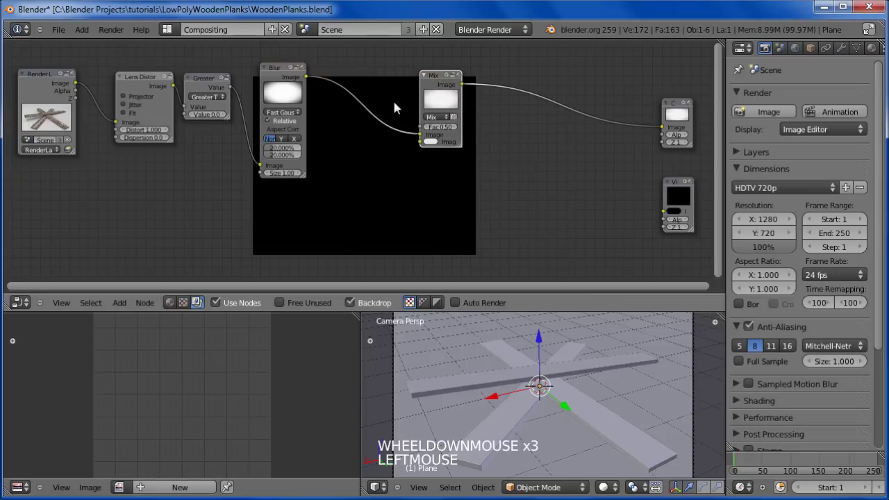
mouse_move(422, 132)
left_mouse_down()
mouse_move(408, 140)
mouse_move(421, 134)
left_mouse_up()
left_click_drag(75, 84, 420, 142)
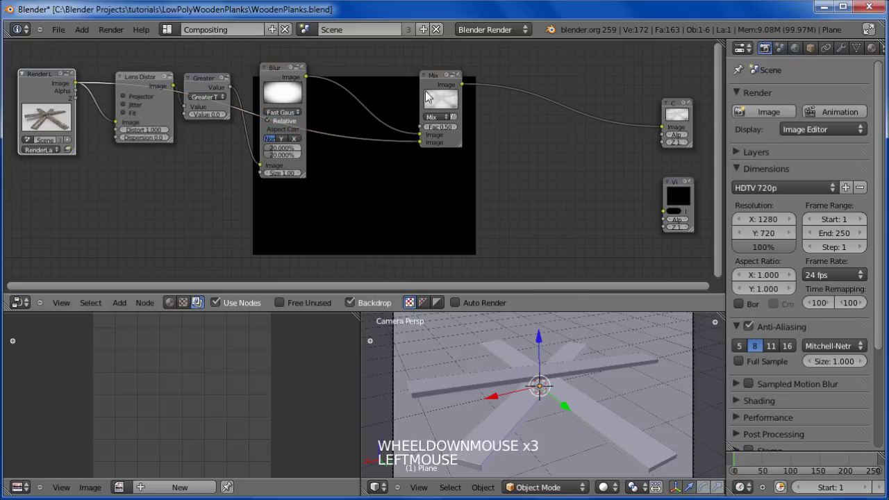
Move the Mix node closer to the Blur node and link its output to the Viewer node as well
left_click_drag(429, 98, 366, 104)
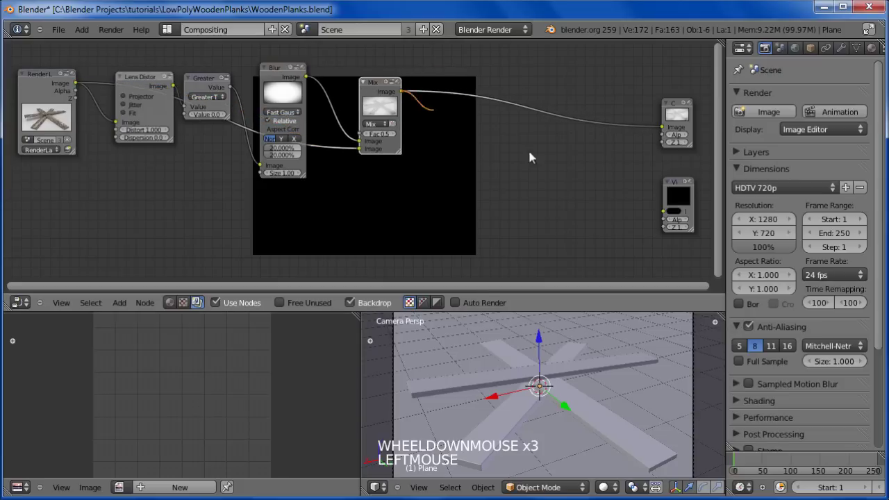
left_click_drag(529, 154, 663, 207)
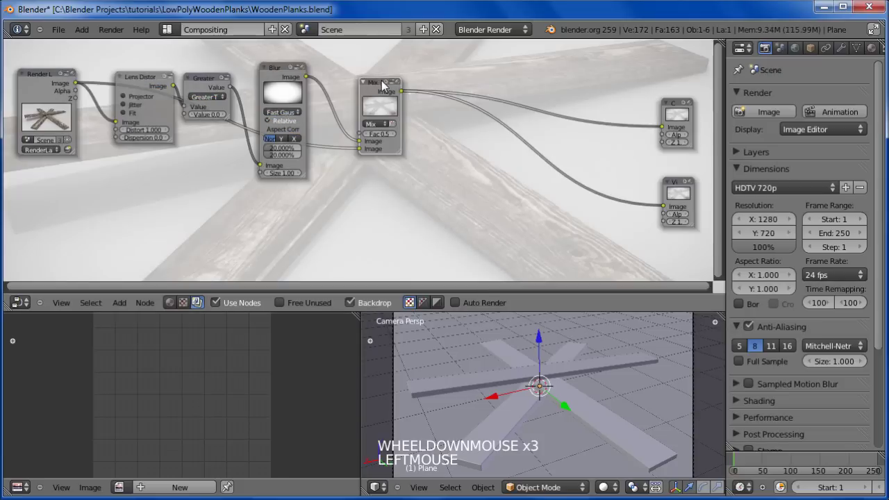
left_click_drag(382, 85, 387, 84)
Swap the Mix node's inputs so the render feeds the first and the blur the second, and set blending to Multiply
mouse_move(366, 141)
left_mouse_down()
mouse_move(357, 139)
mouse_move(377, 155)
mouse_move(366, 146)
left_mouse_up()
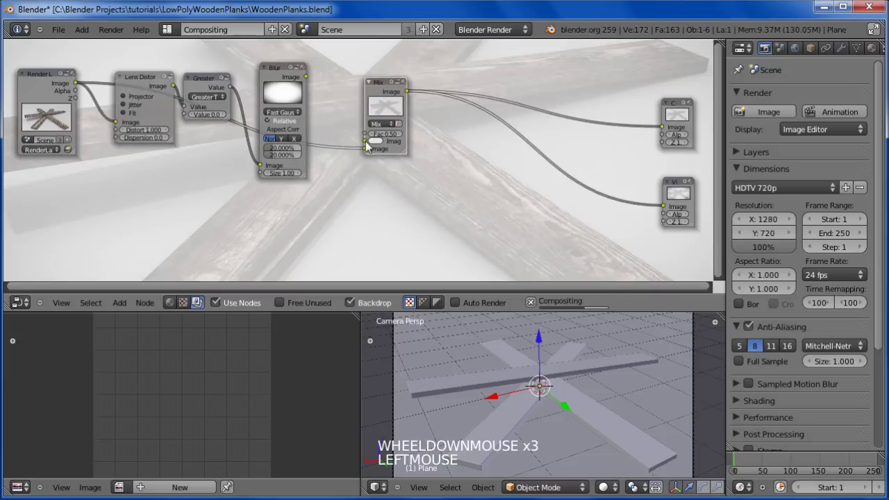
left_click_drag(306, 76, 362, 146)
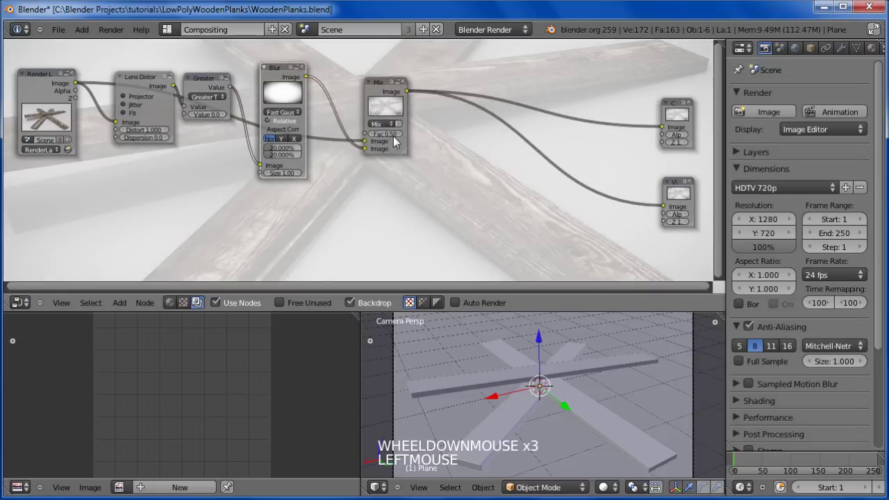
left_click(388, 124)
left_click(390, 148)
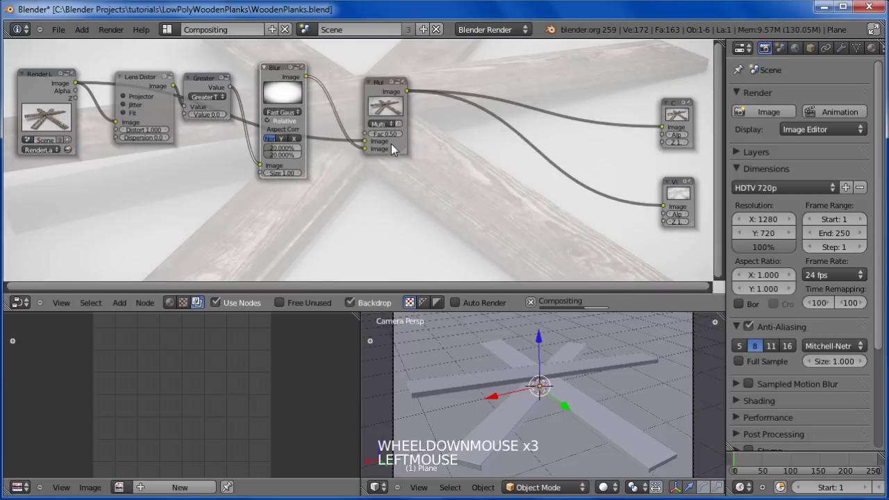
Set the Multiply node's Fac to 0.7 to strengthen the vignette over the planks
scroll(389, 144, "down", 1)
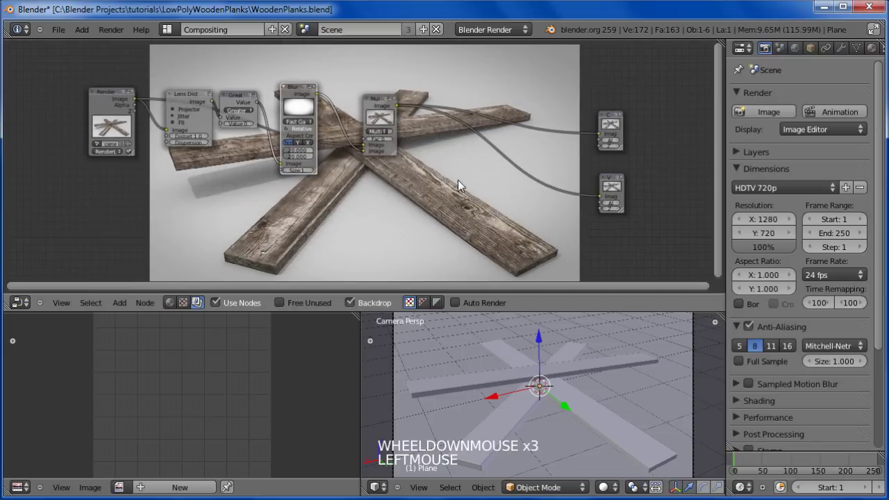
scroll(397, 163, "up", 1)
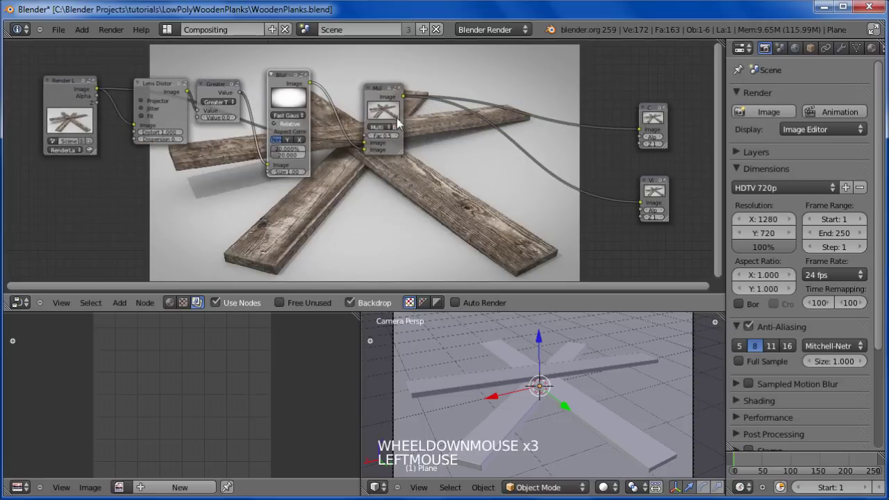
mouse_move(396, 139)
left_mouse_down()
mouse_move(377, 139)
mouse_move(407, 139)
mouse_move(396, 144)
left_mouse_up()
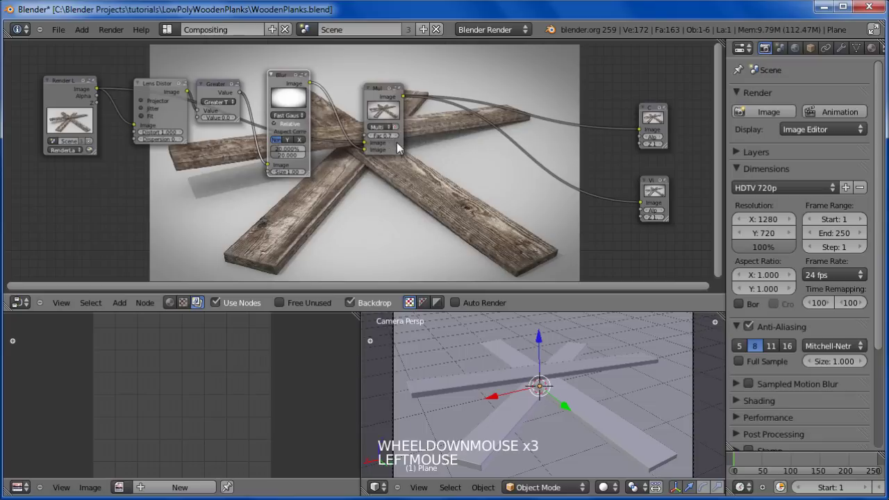
Return to the Default layout and examine the composited plank render up close and as a whole
scroll(439, 175, "down", 1)
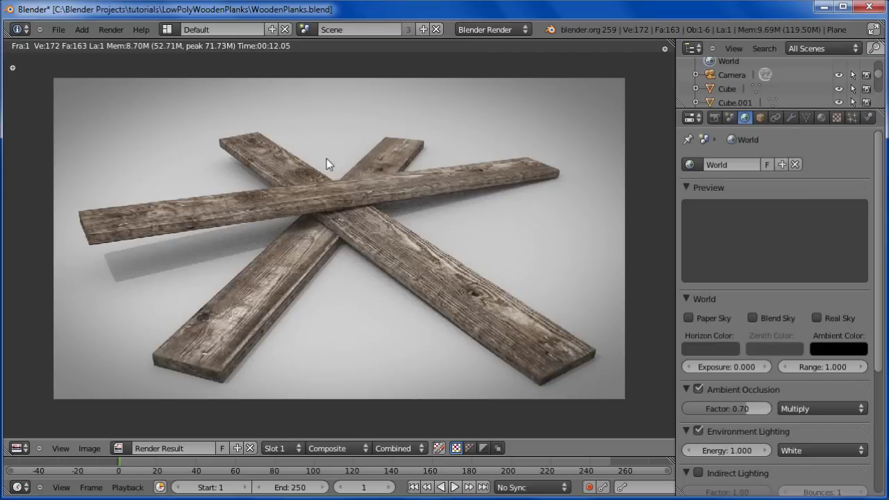
scroll(285, 170, "down", 3)
scroll(295, 182, "up", 7)
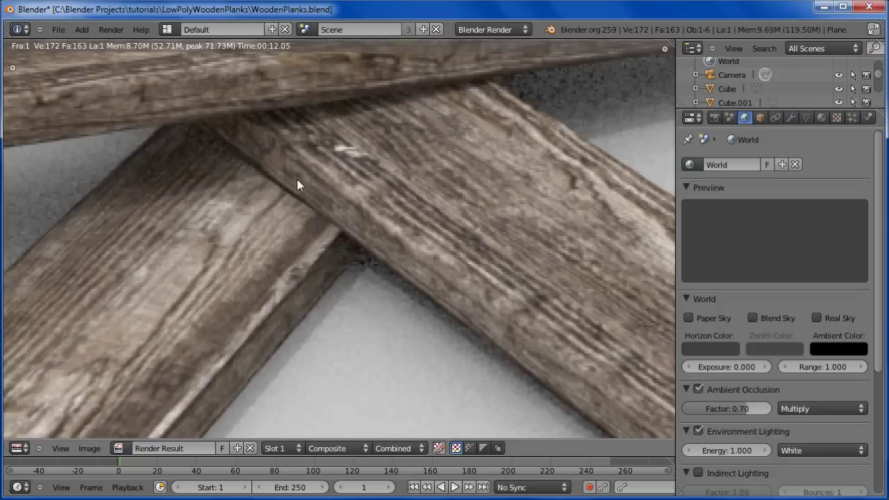
key("Home")
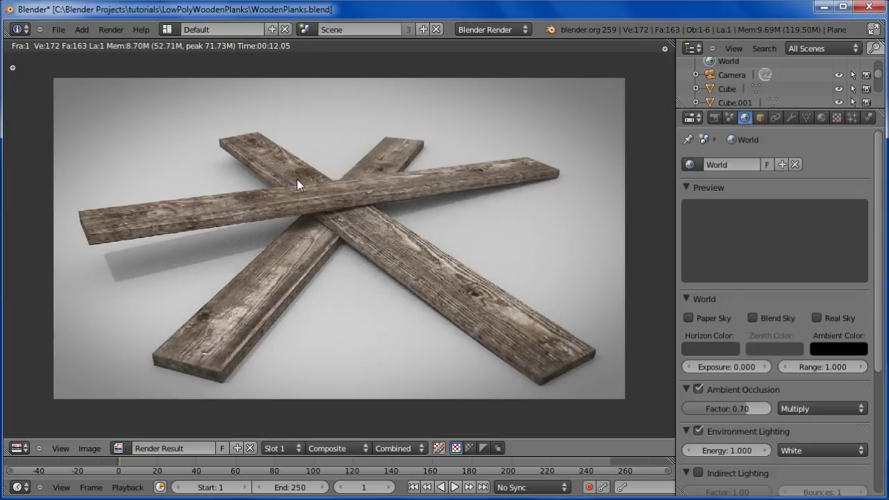
scroll(296, 179, "up", 2)
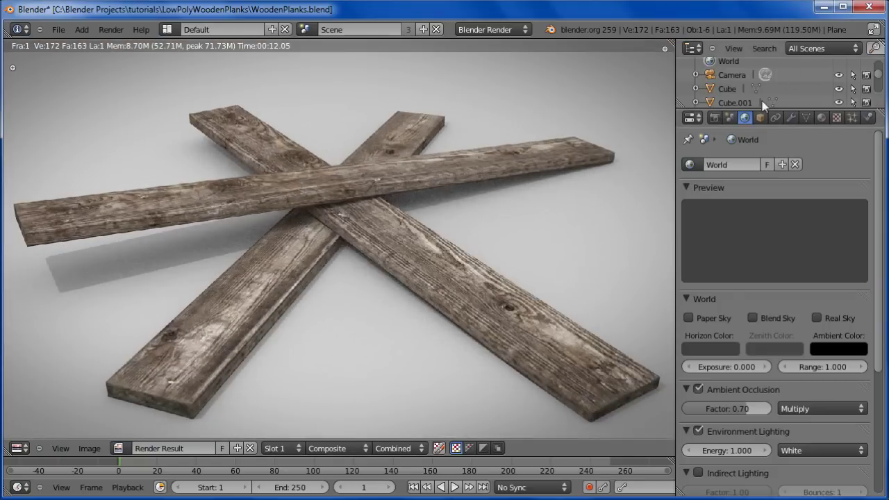
Display the render settings next to the finished image and look over the whole render
left_click(713, 117)
scroll(746, 274, "down", 2)
scroll(748, 277, "up", 2)
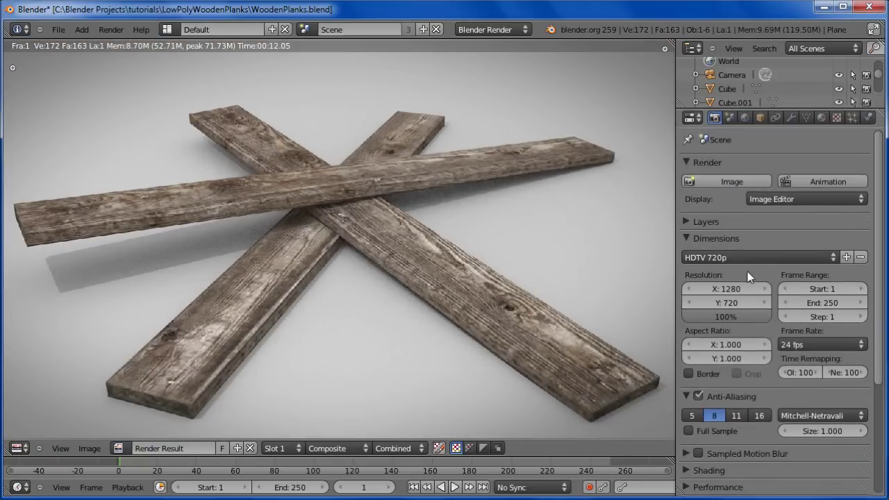
scroll(470, 181, "down", 2)
scroll(466, 183, "up", 1)
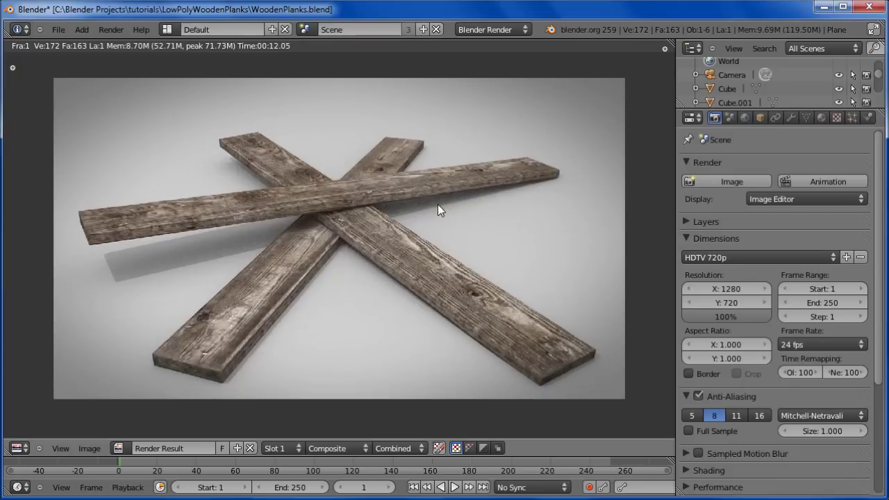
scroll(414, 210, "up", 1)
scroll(444, 201, "down", 1)
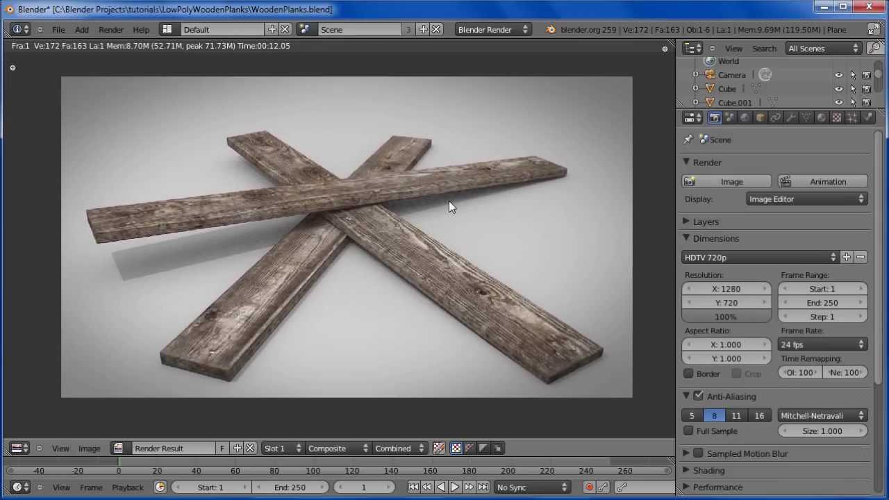
mouse_move(448, 200)
middle_mouse_down()
mouse_move(432, 212)
mouse_move(437, 200)
middle_mouse_up()
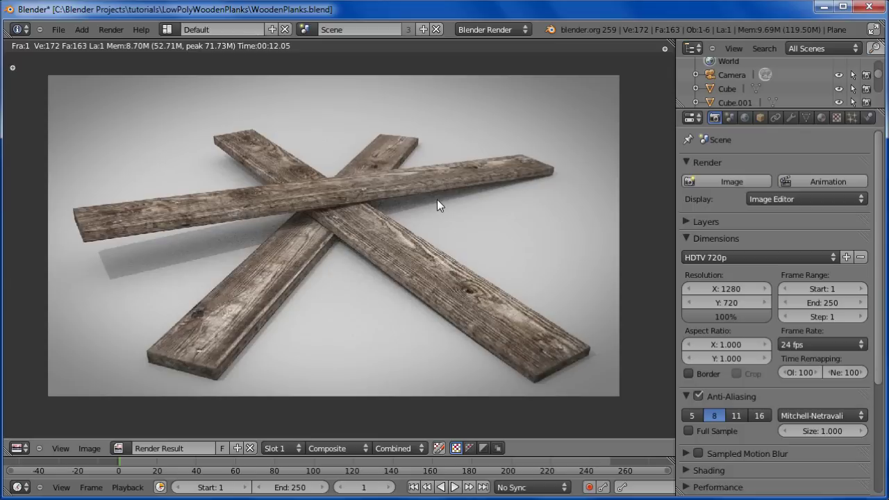
mouse_move(436, 199)
middle_mouse_down()
mouse_move(435, 214)
mouse_move(441, 199)
mouse_move(431, 201)
mouse_move(450, 204)
mouse_move(436, 200)
middle_mouse_up()
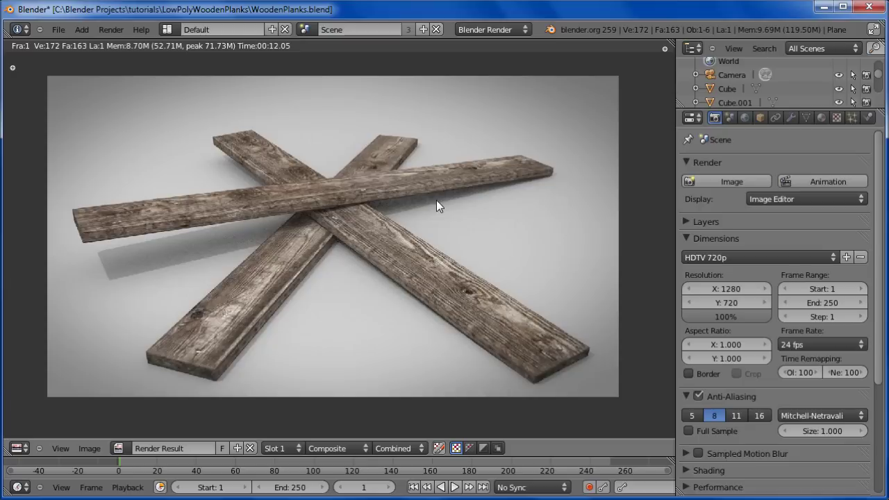
mouse_move(436, 200)
middle_mouse_down()
mouse_move(443, 191)
mouse_move(437, 200)
middle_mouse_up()
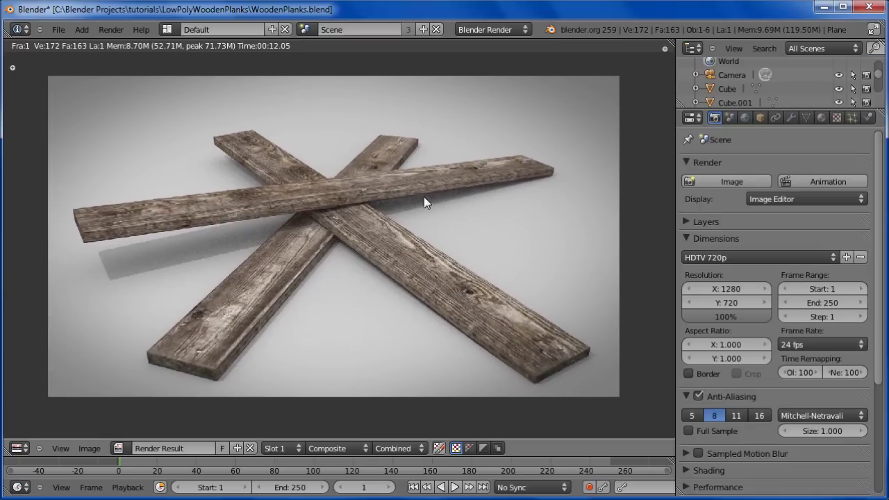